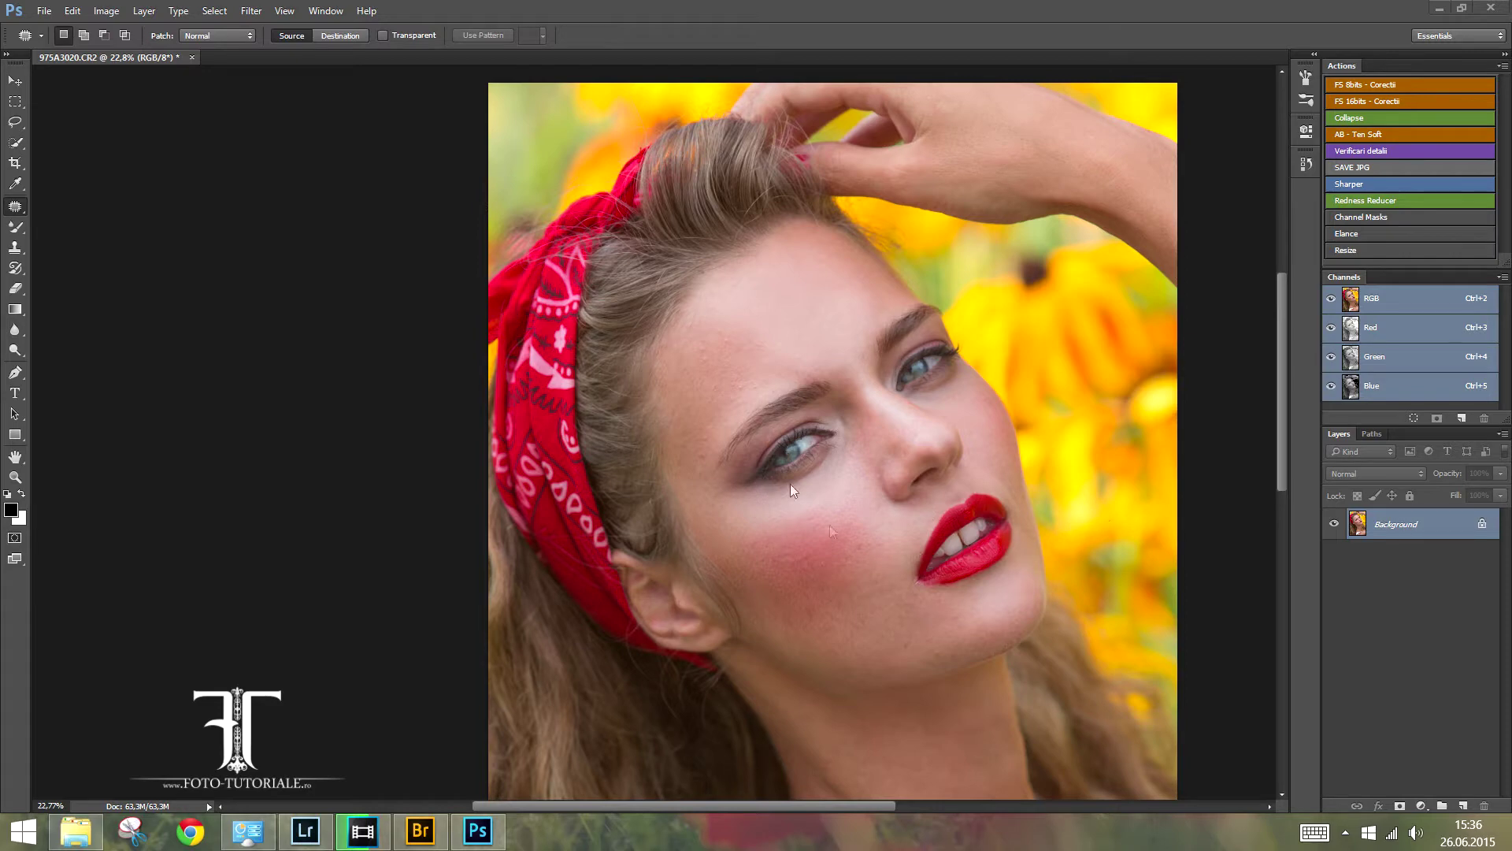
- Zoom in and pan across the forehead and face to inspect the blemishes
key(z)
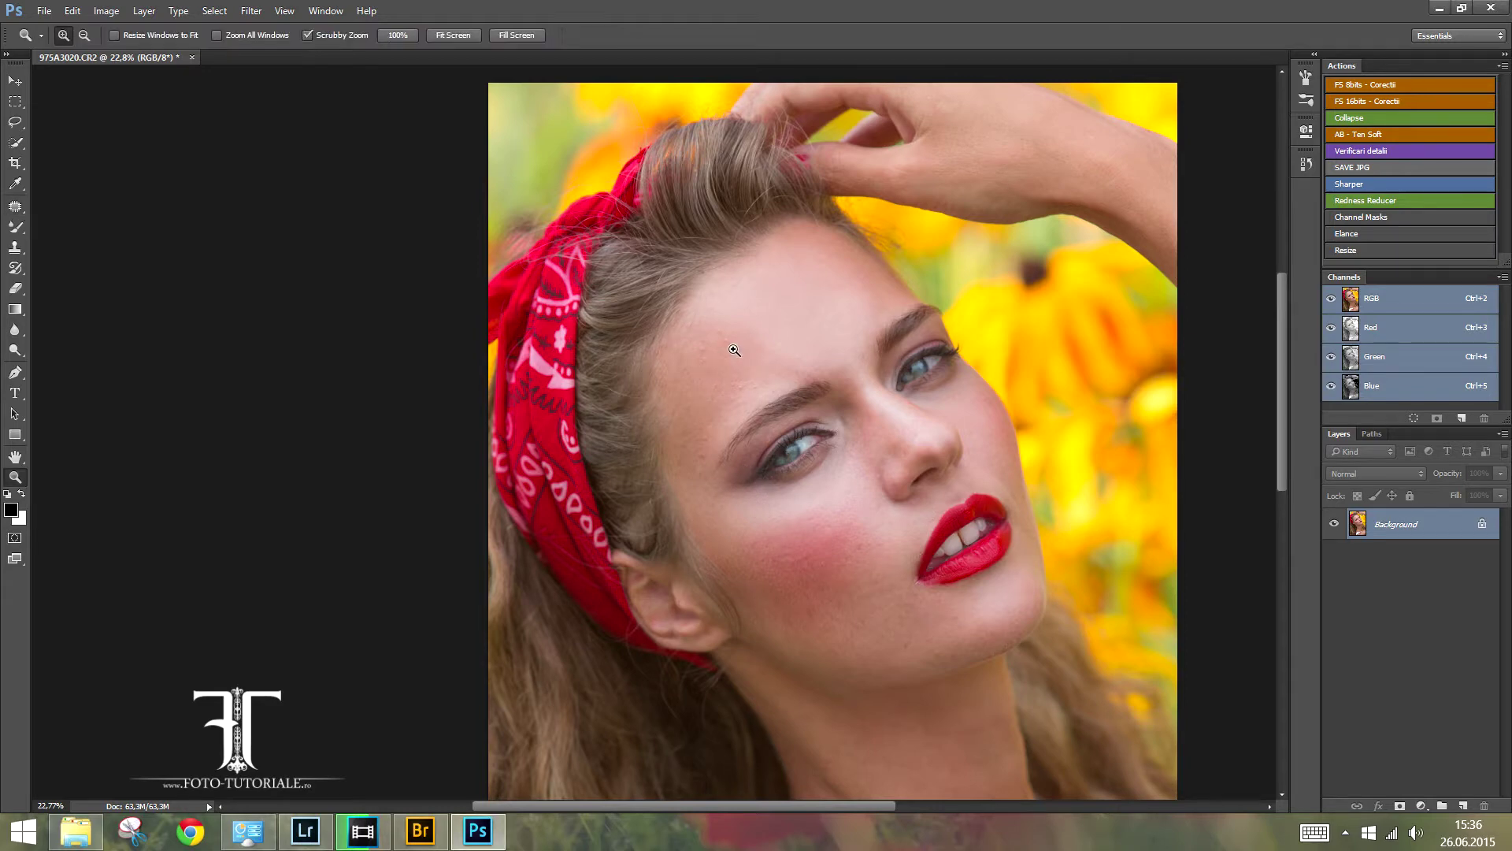
drag(706, 348, 820, 439)
key(j)
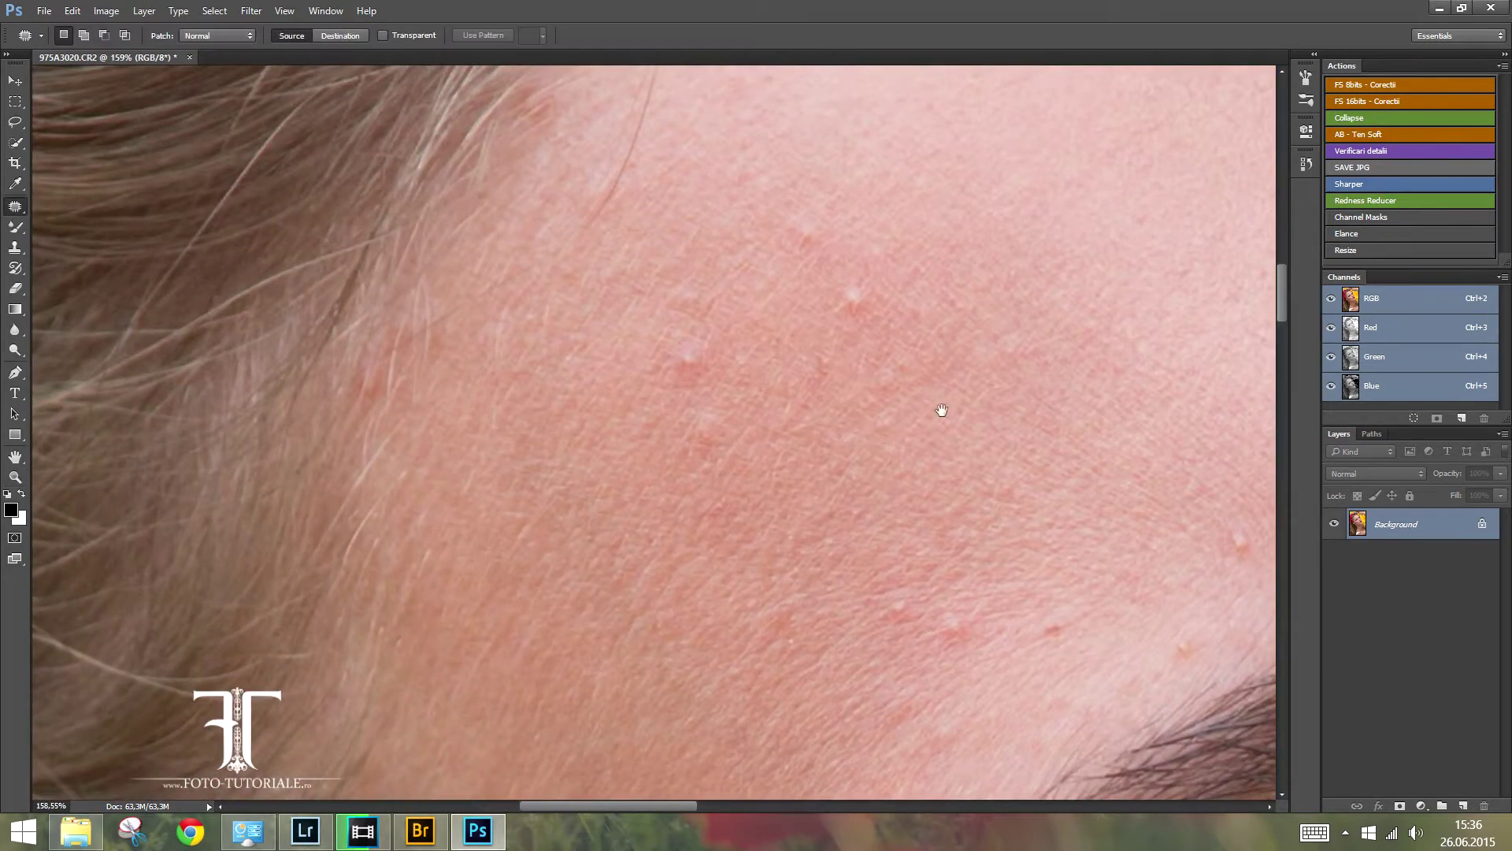
drag(933, 416, 794, 498)
mouse_move(1067, 483)
mouse_down()
mouse_move(770, 341)
mouse_move(477, 436)
mouse_up()
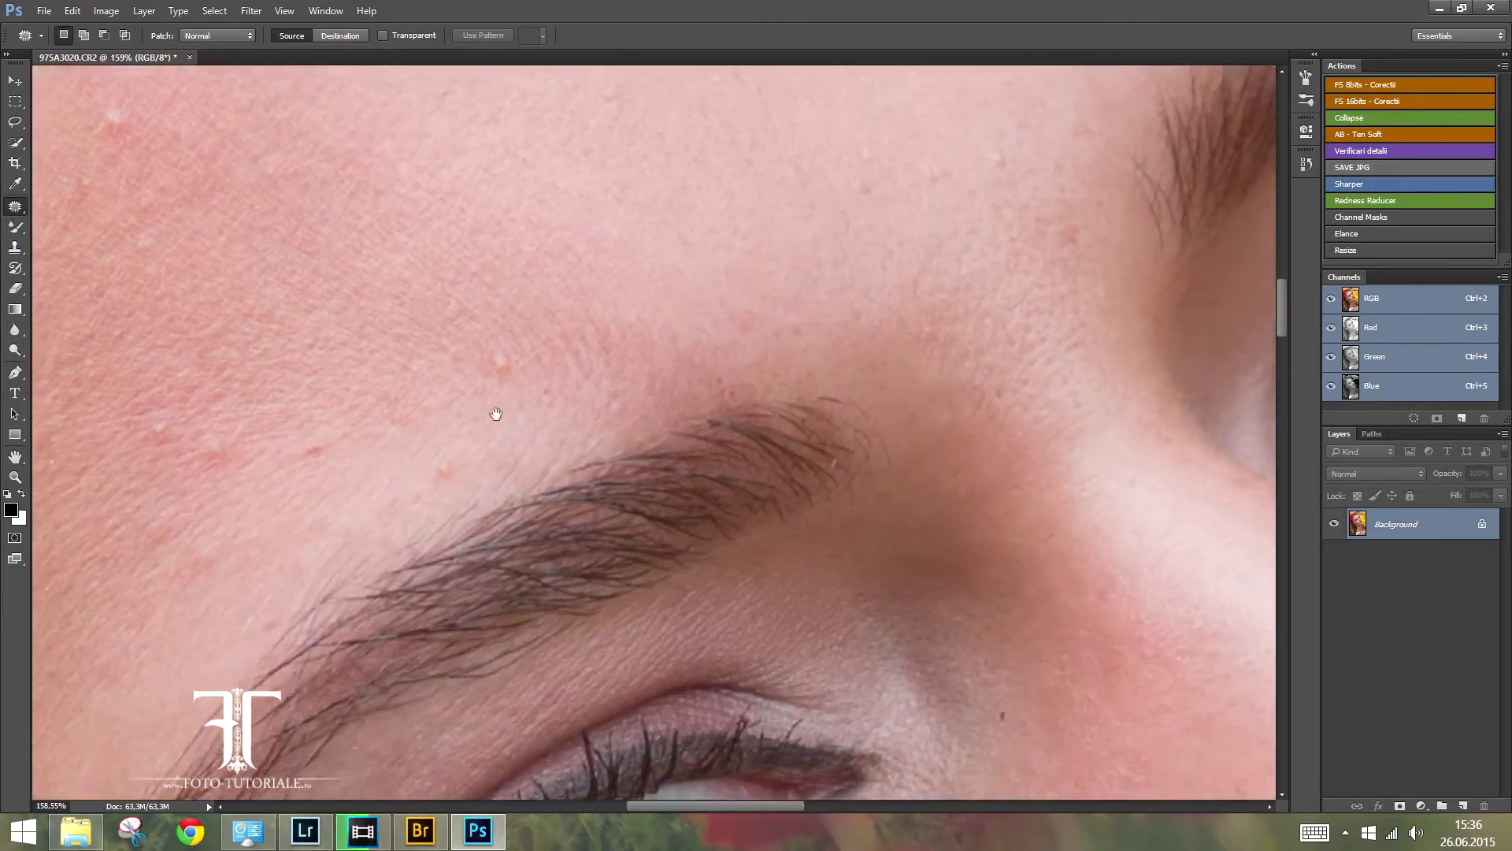
scroll(597, 471, down, 3)
scroll(645, 260, down, 3)
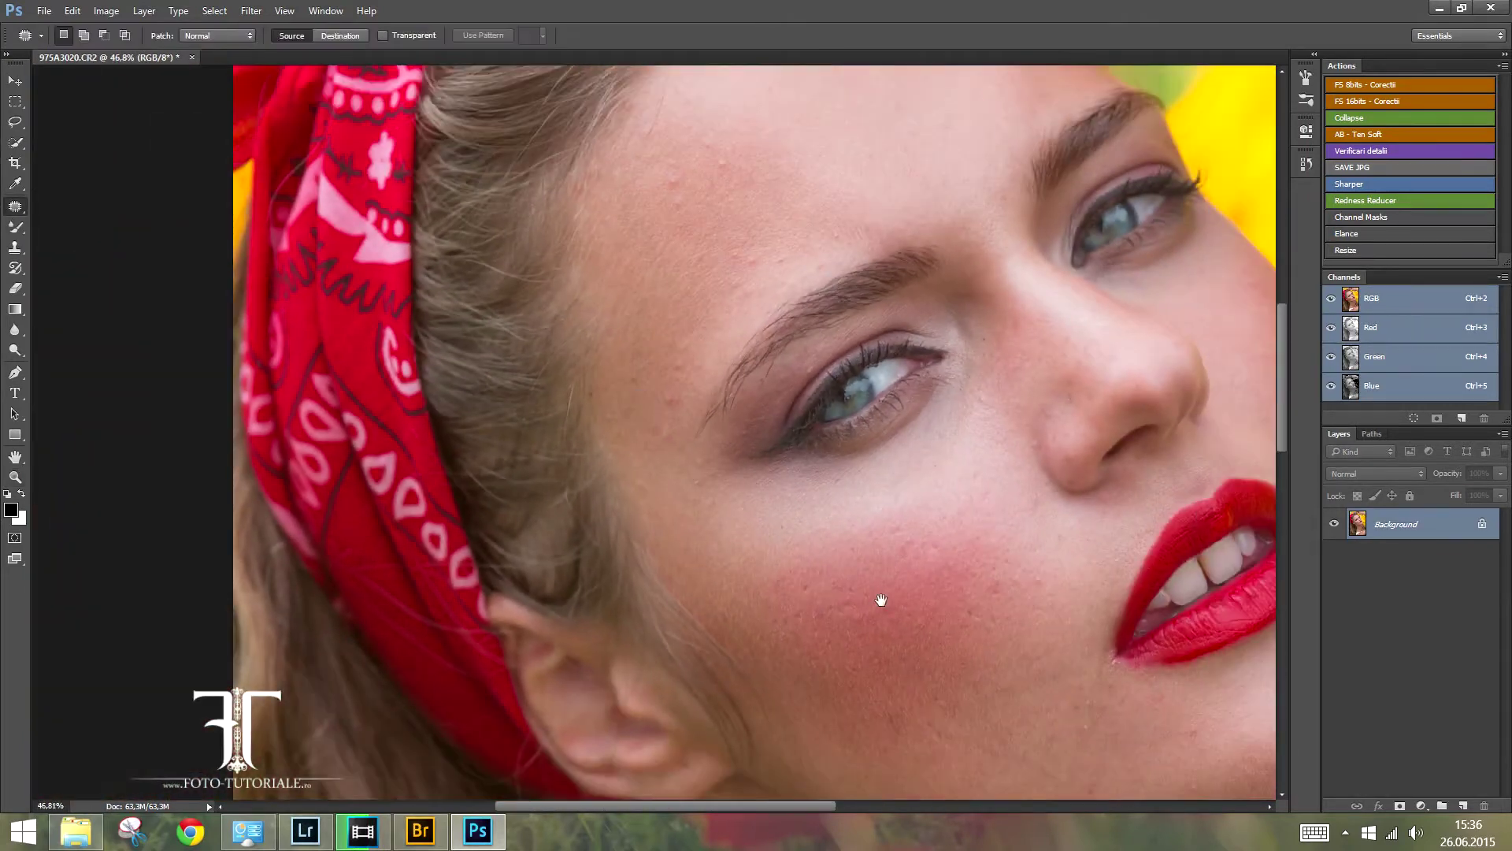
drag(872, 595, 787, 477)
scroll(772, 457, down, 2)
scroll(755, 431, down, 2)
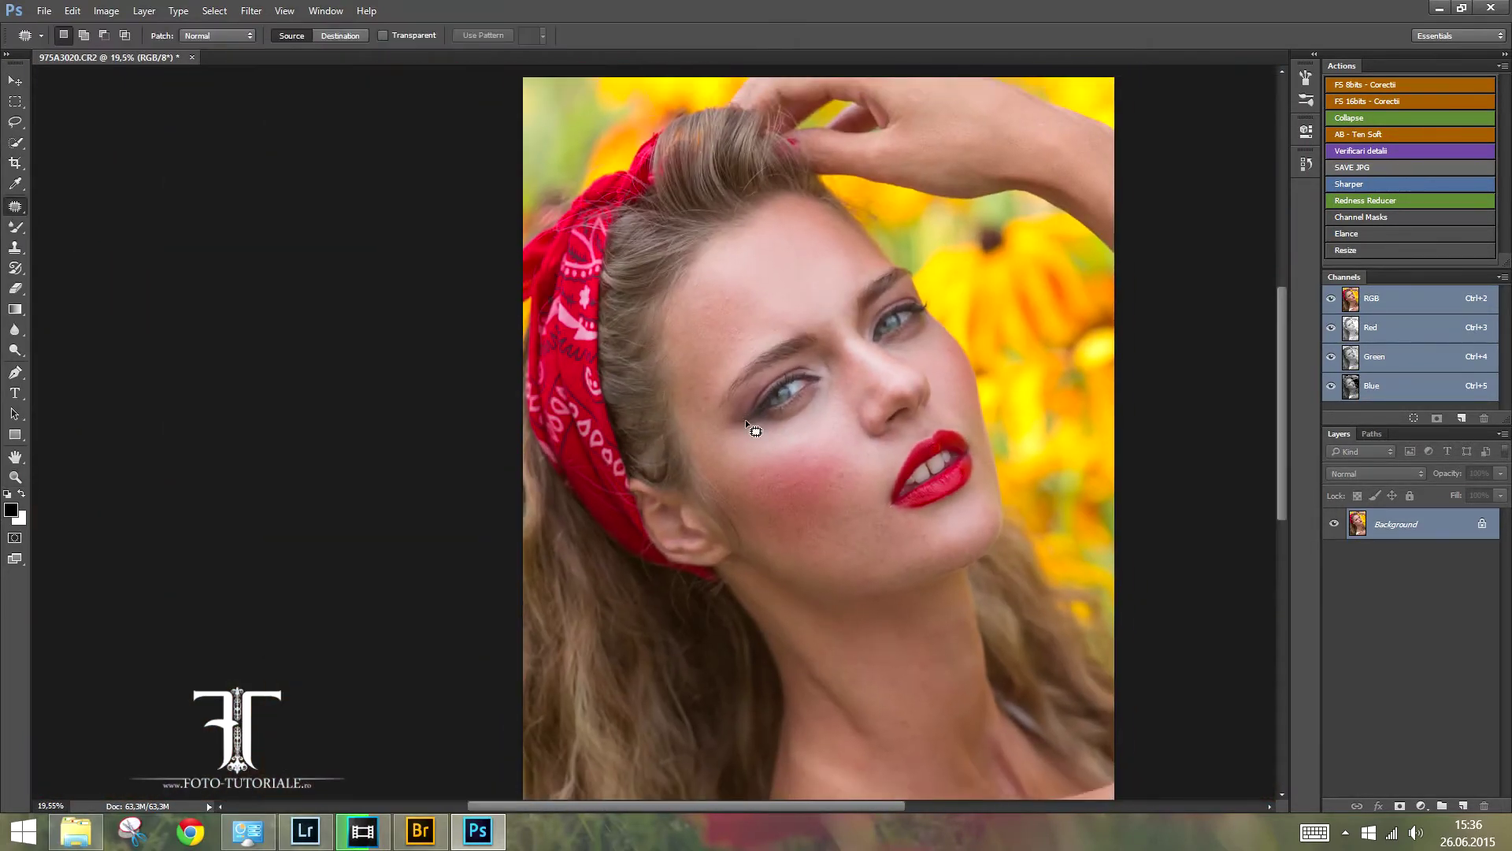
drag(887, 437, 849, 353)
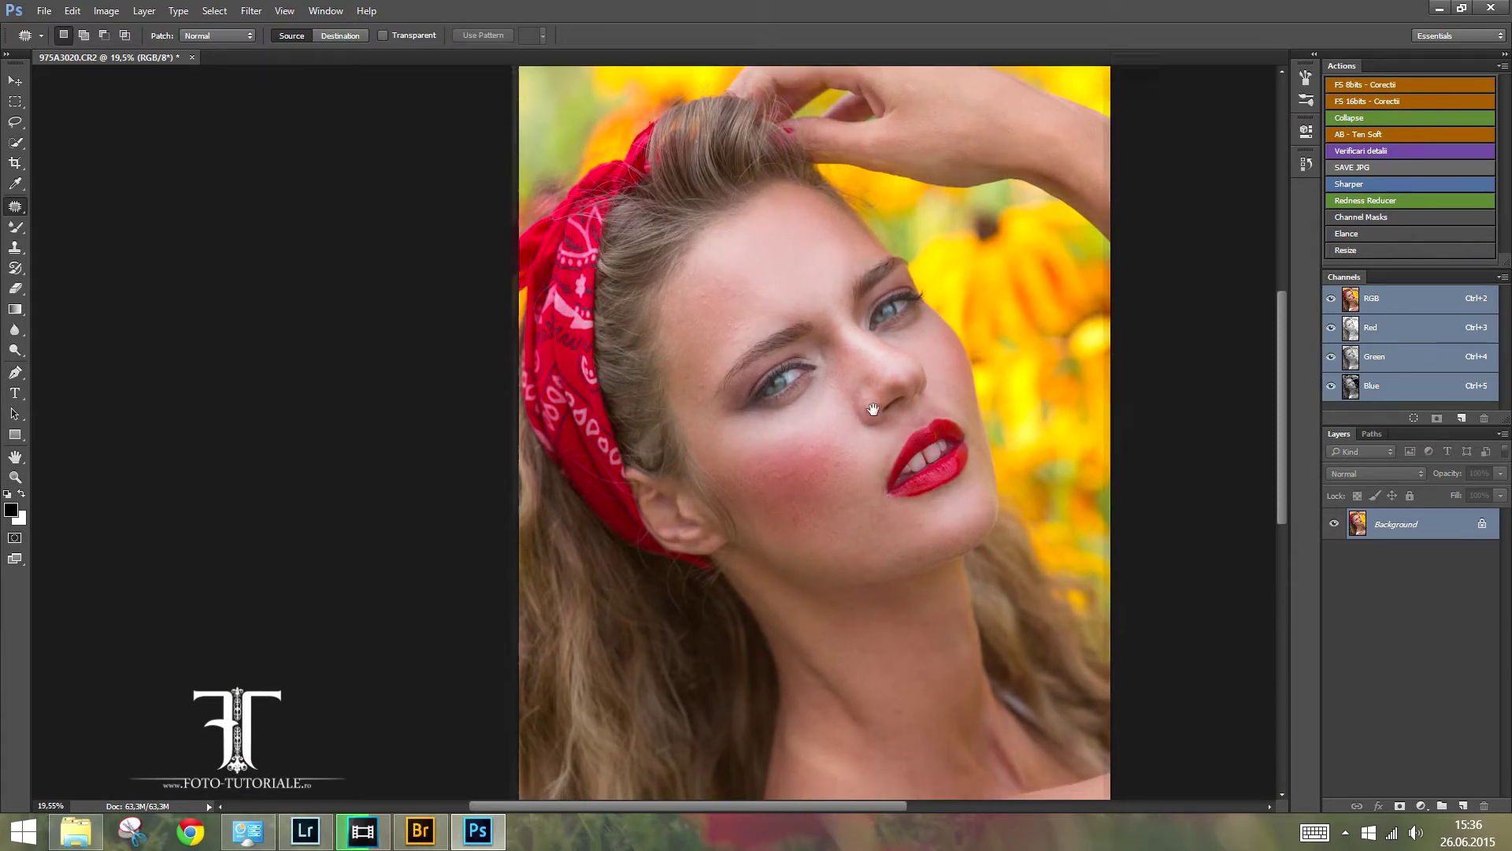
key(z)
scroll(827, 337, down, 2)
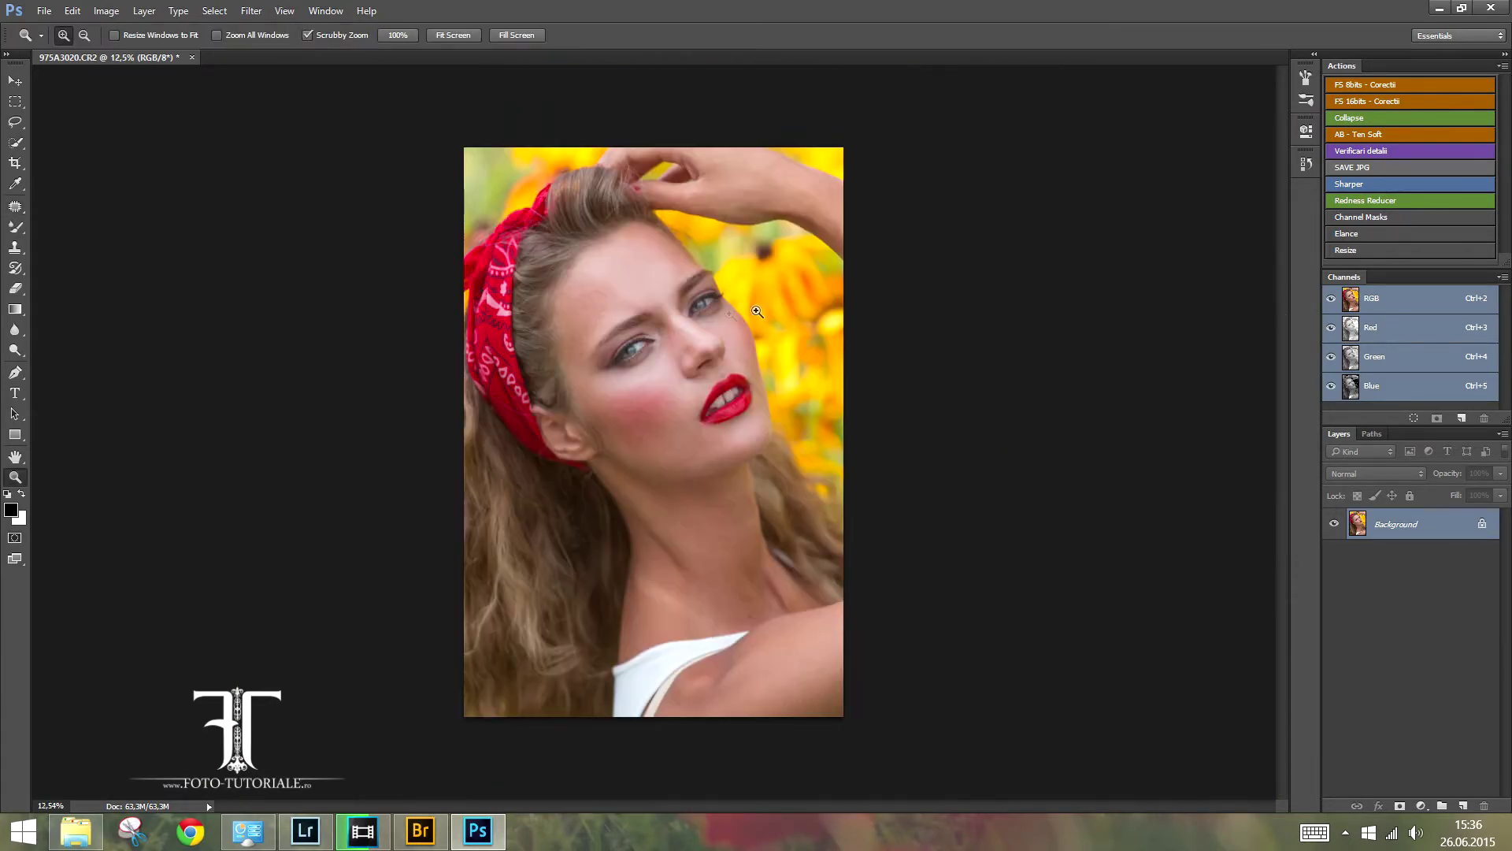
scroll(701, 346, up, 1)
key(j)
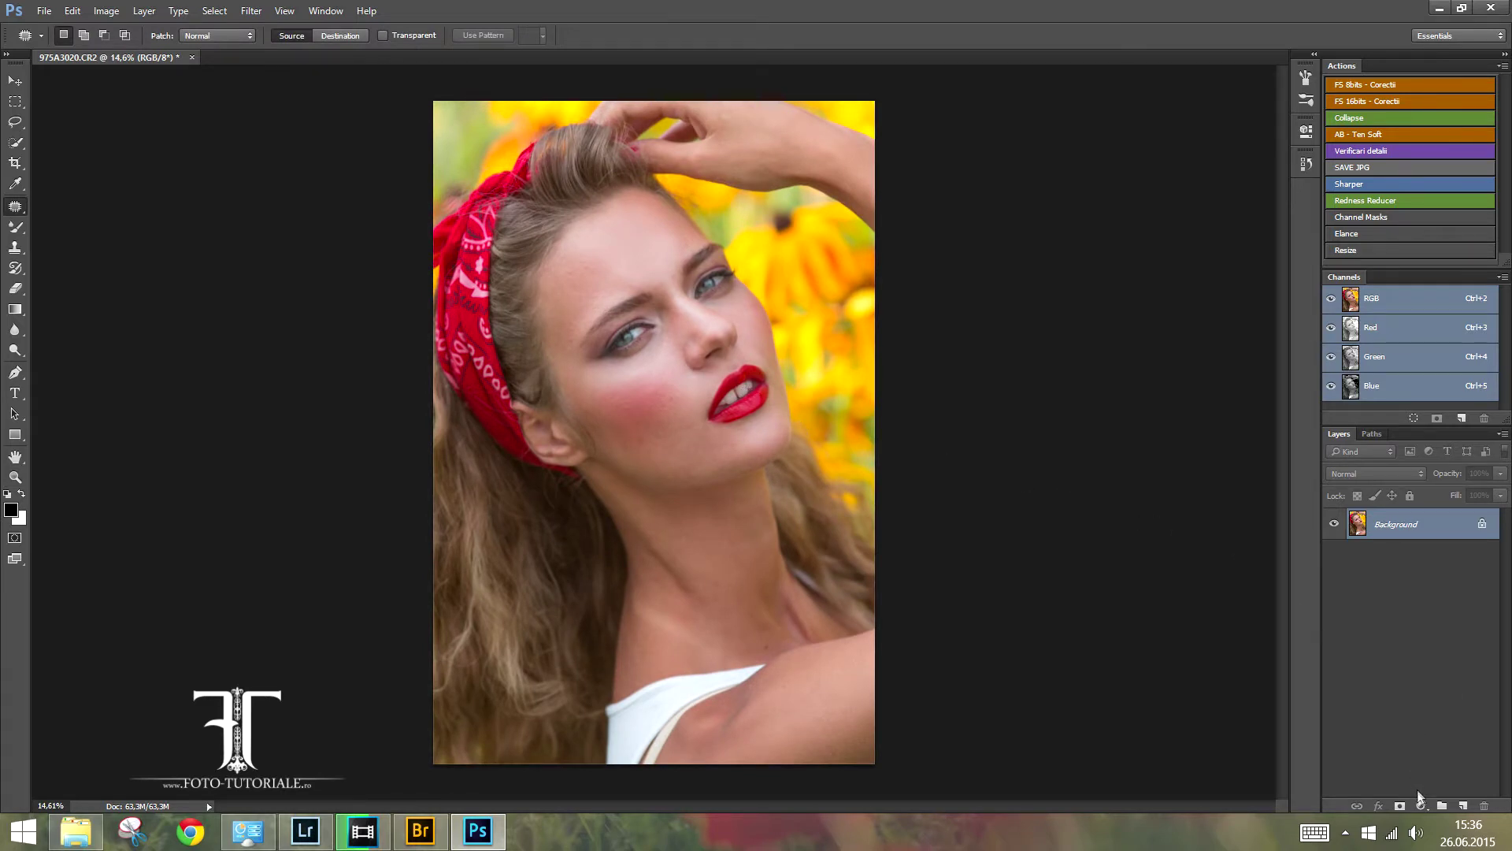
- Add a Black & White adjustment layer with Yellows at 72 and Reds around -96
click(1421, 807)
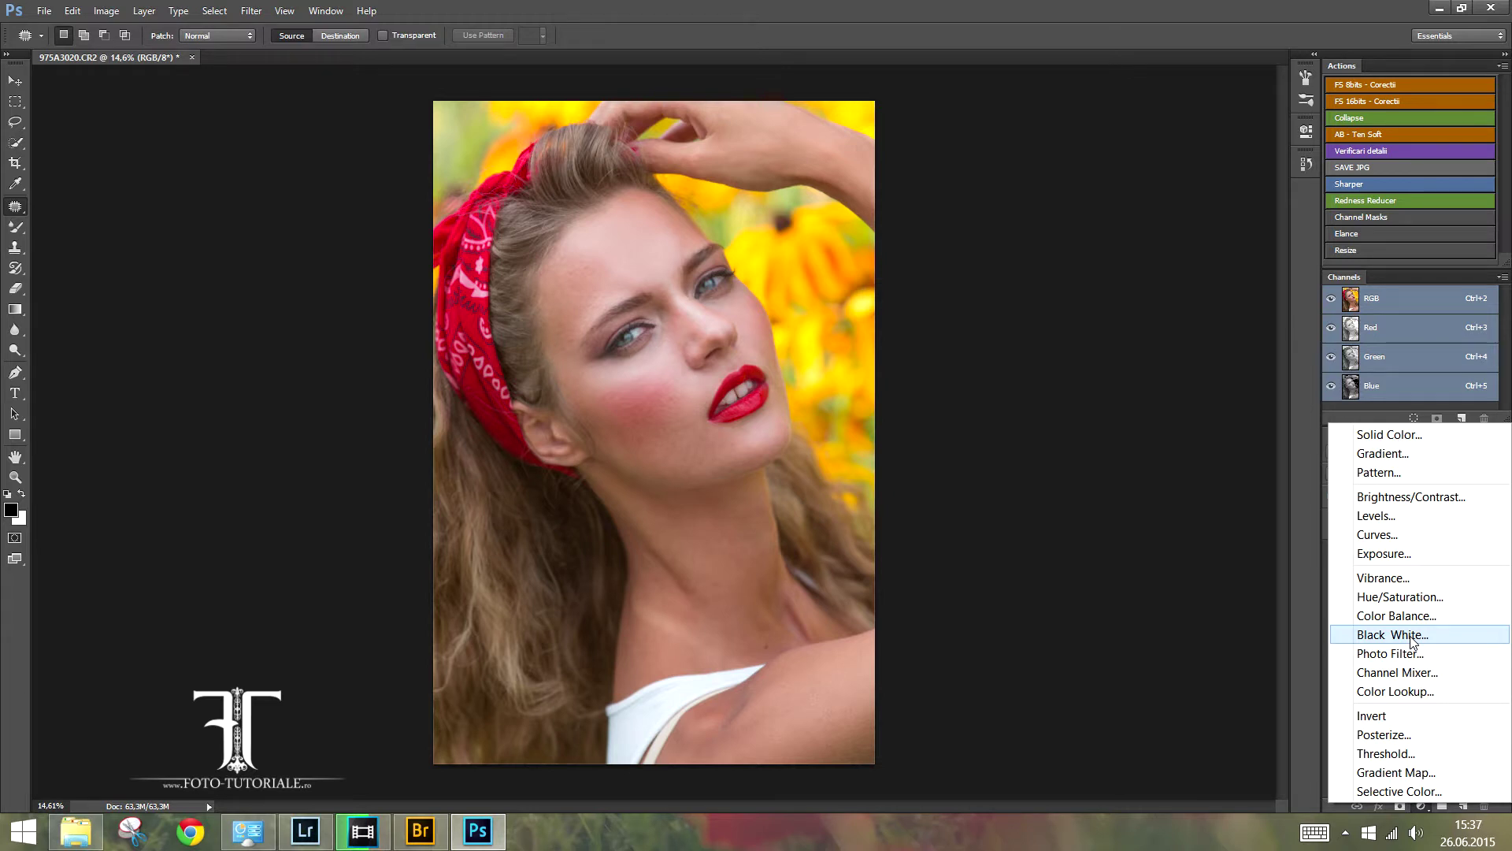
click(1414, 635)
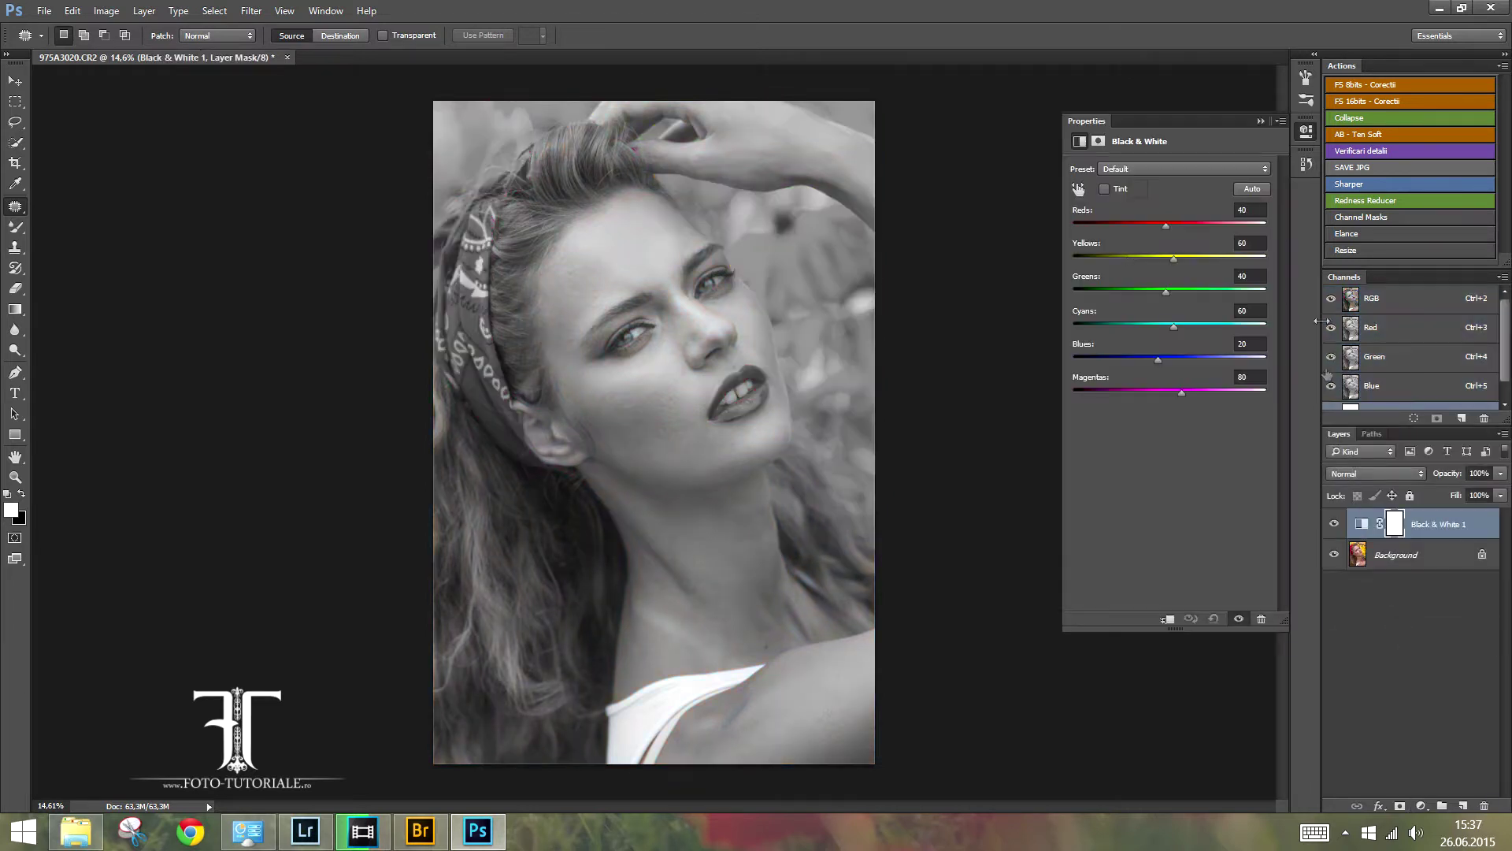
mouse_move(1167, 230)
mouse_down()
mouse_move(1085, 231)
mouse_move(1099, 228)
mouse_up()
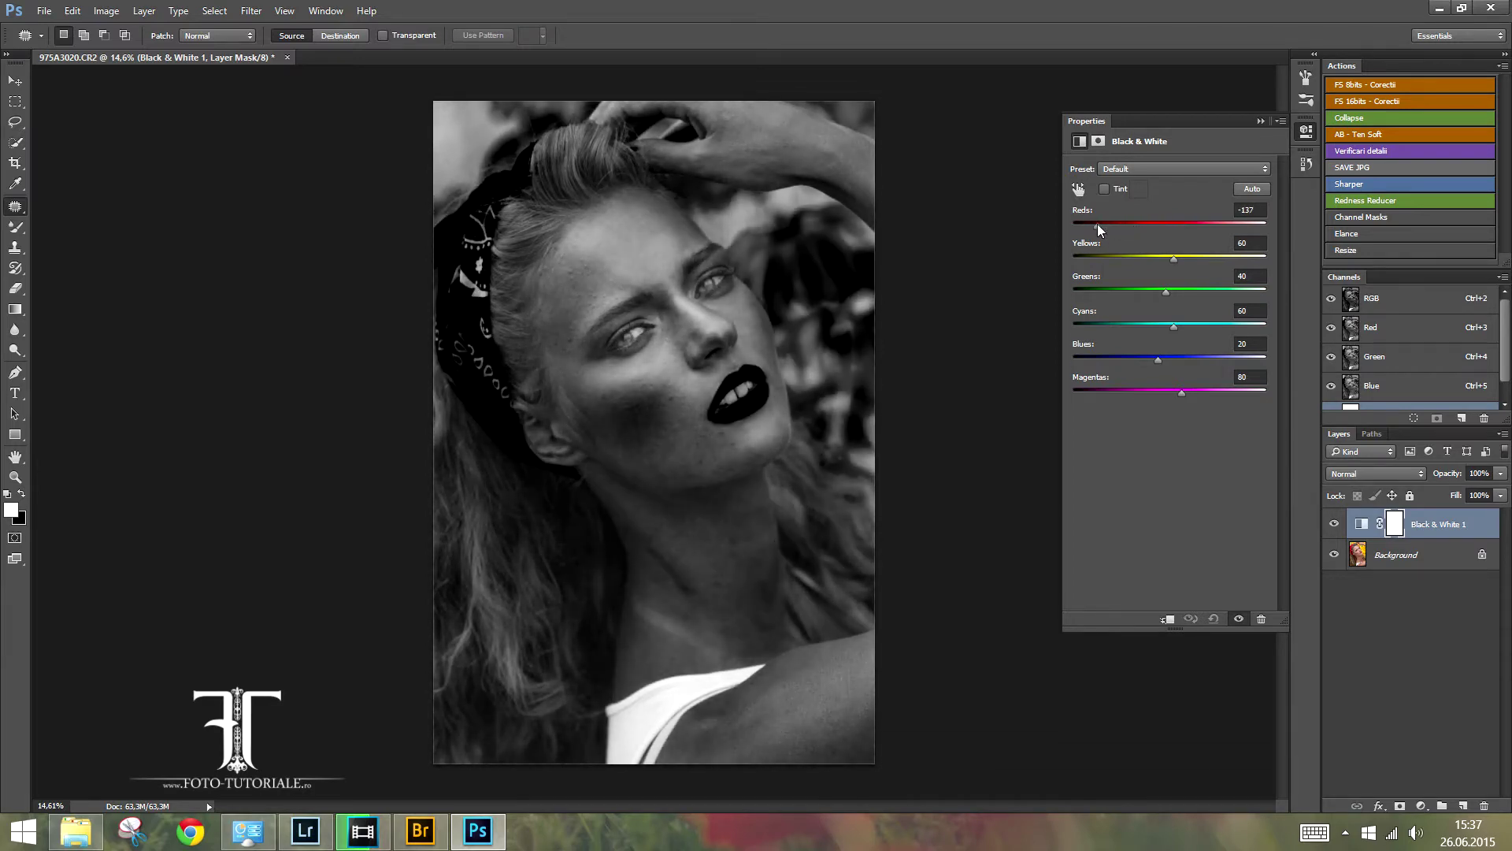
mouse_move(1174, 258)
mouse_down()
mouse_move(1147, 262)
mouse_move(1195, 260)
mouse_up()
drag(1097, 226, 1113, 226)
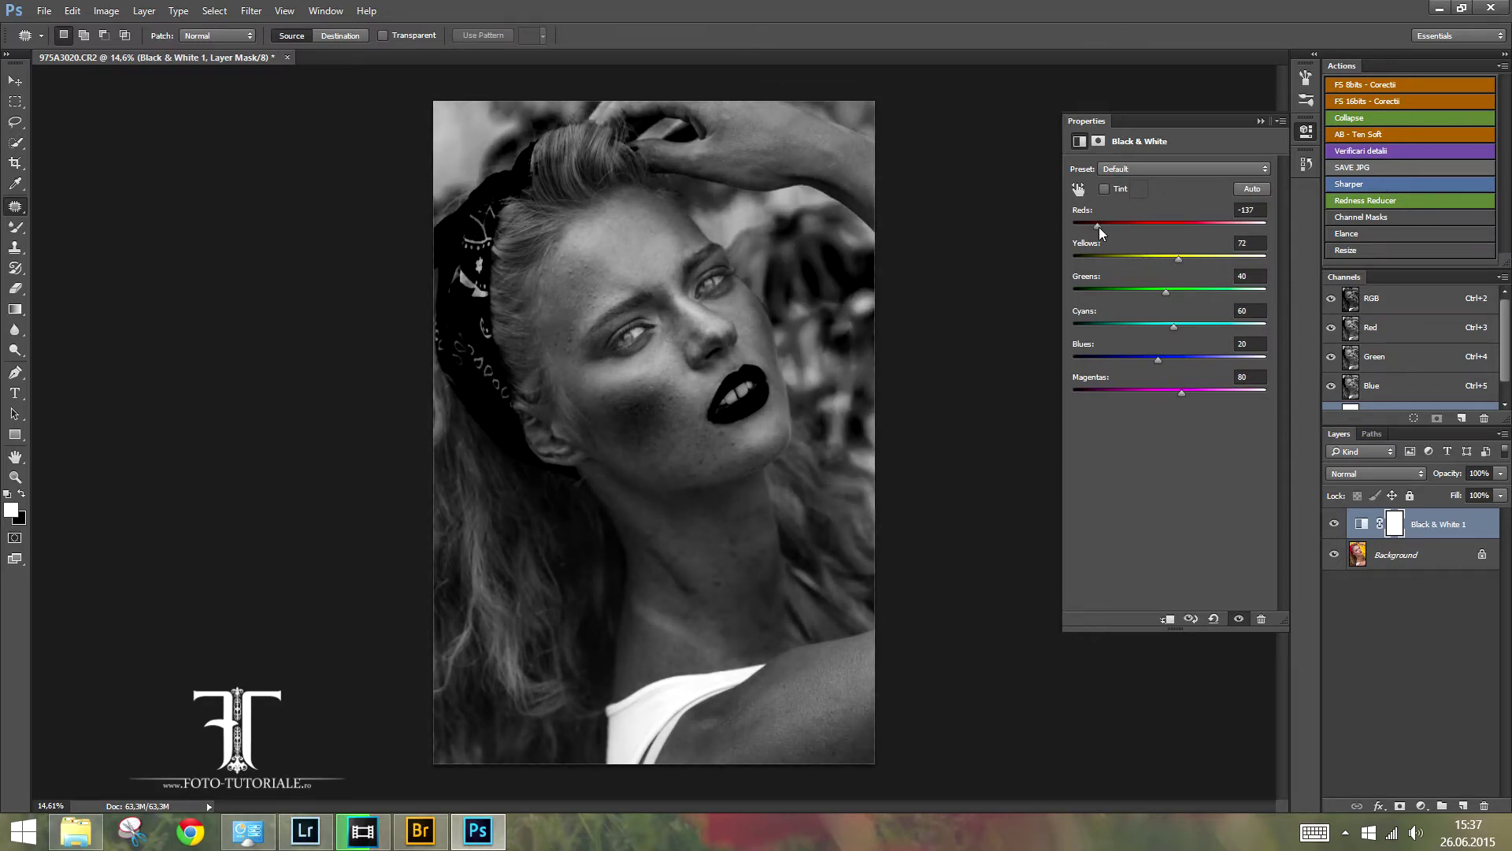
- Zoom in on the eye and forehead and darken the Reds to -170
key(z)
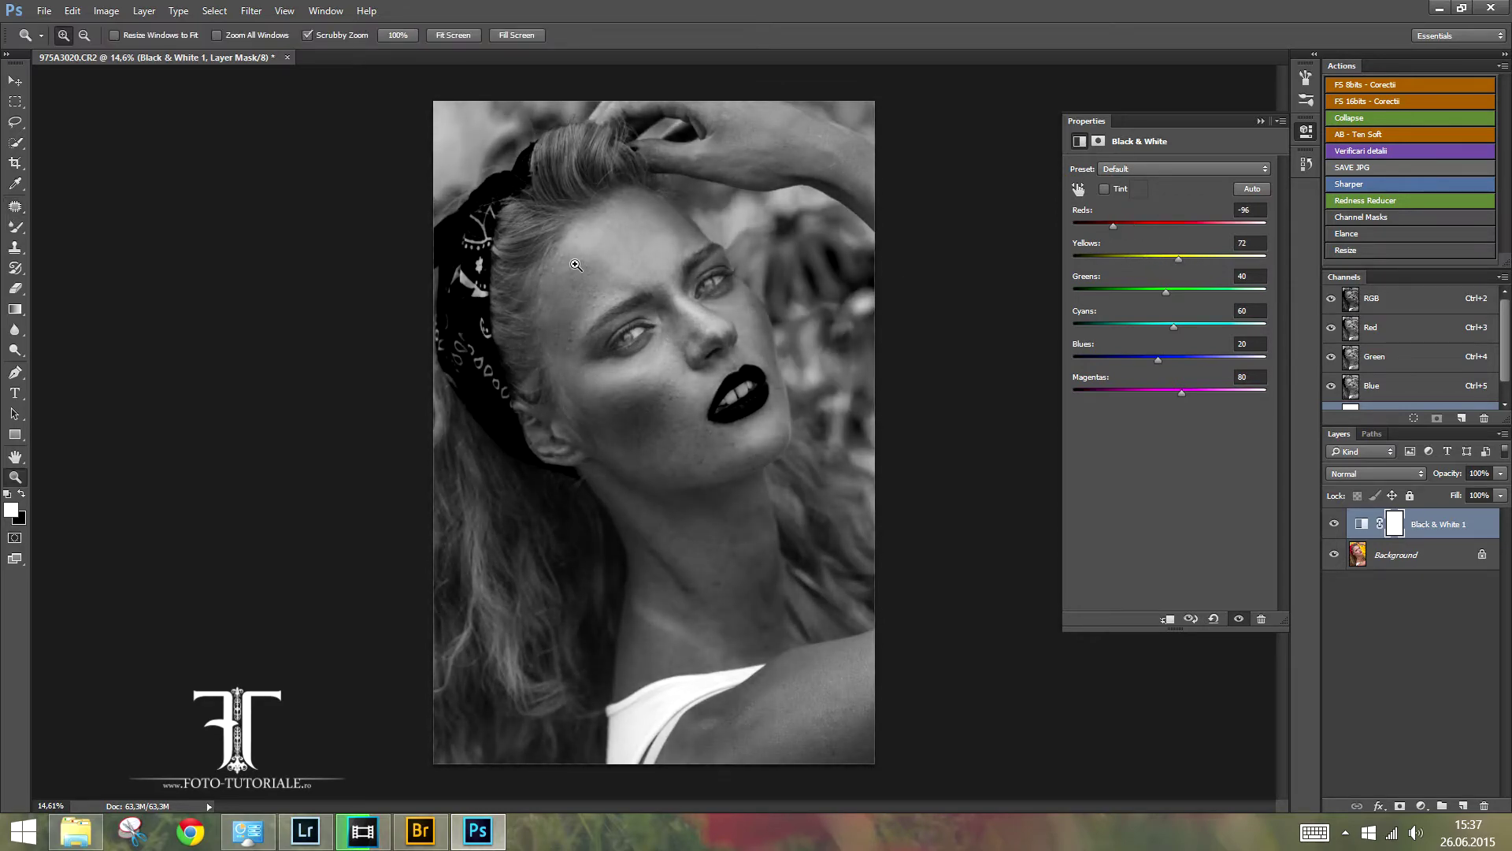
drag(578, 265, 657, 327)
key(j)
drag(1119, 228, 1089, 225)
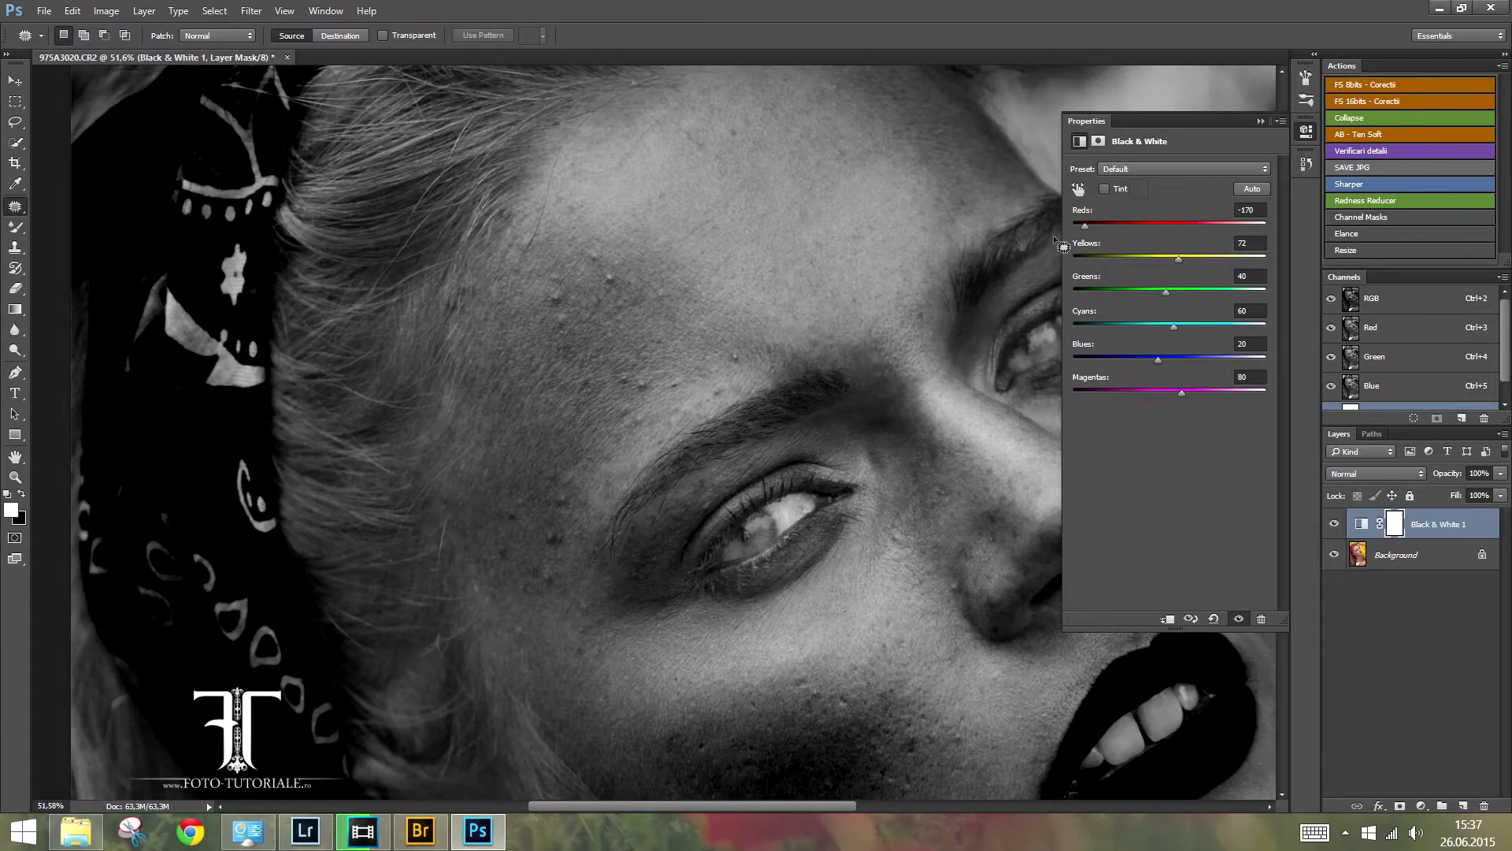
drag(867, 225, 830, 372)
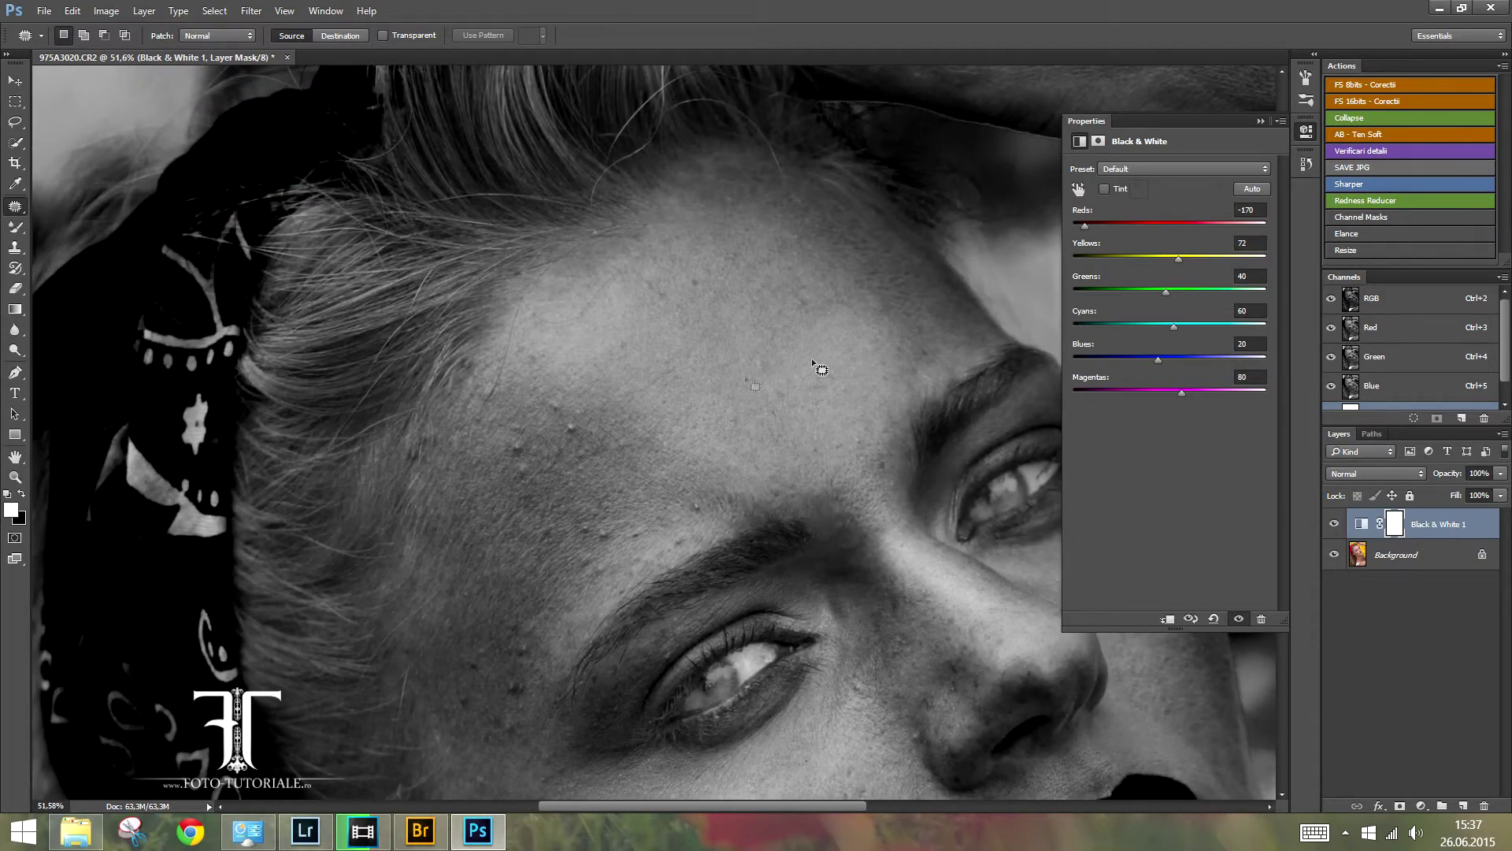
click(1259, 120)
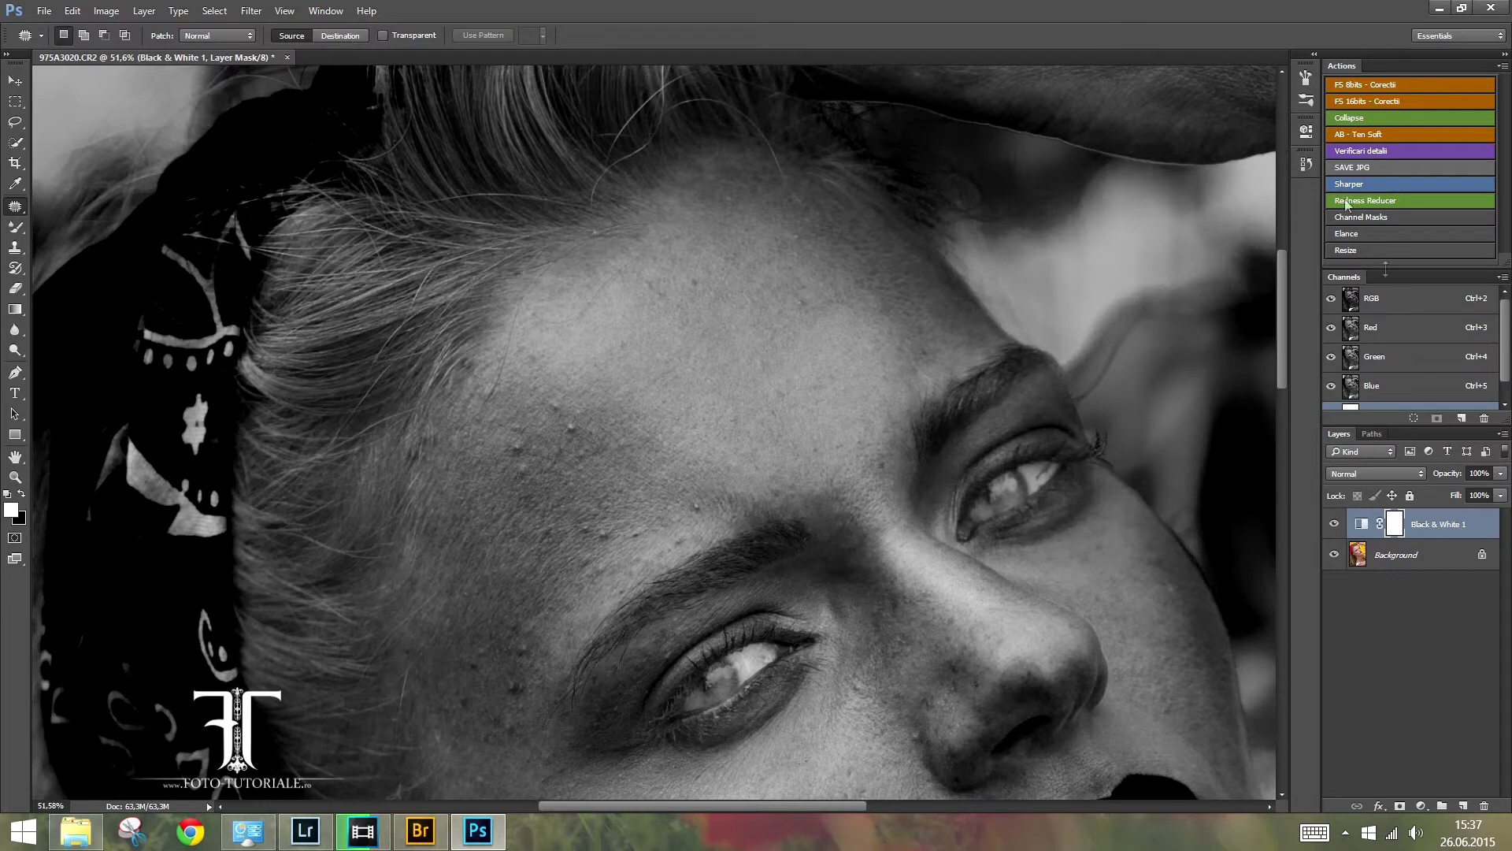
- Duplicate the Background as a layer named 'Work', then select Black & White 1
click(1428, 562)
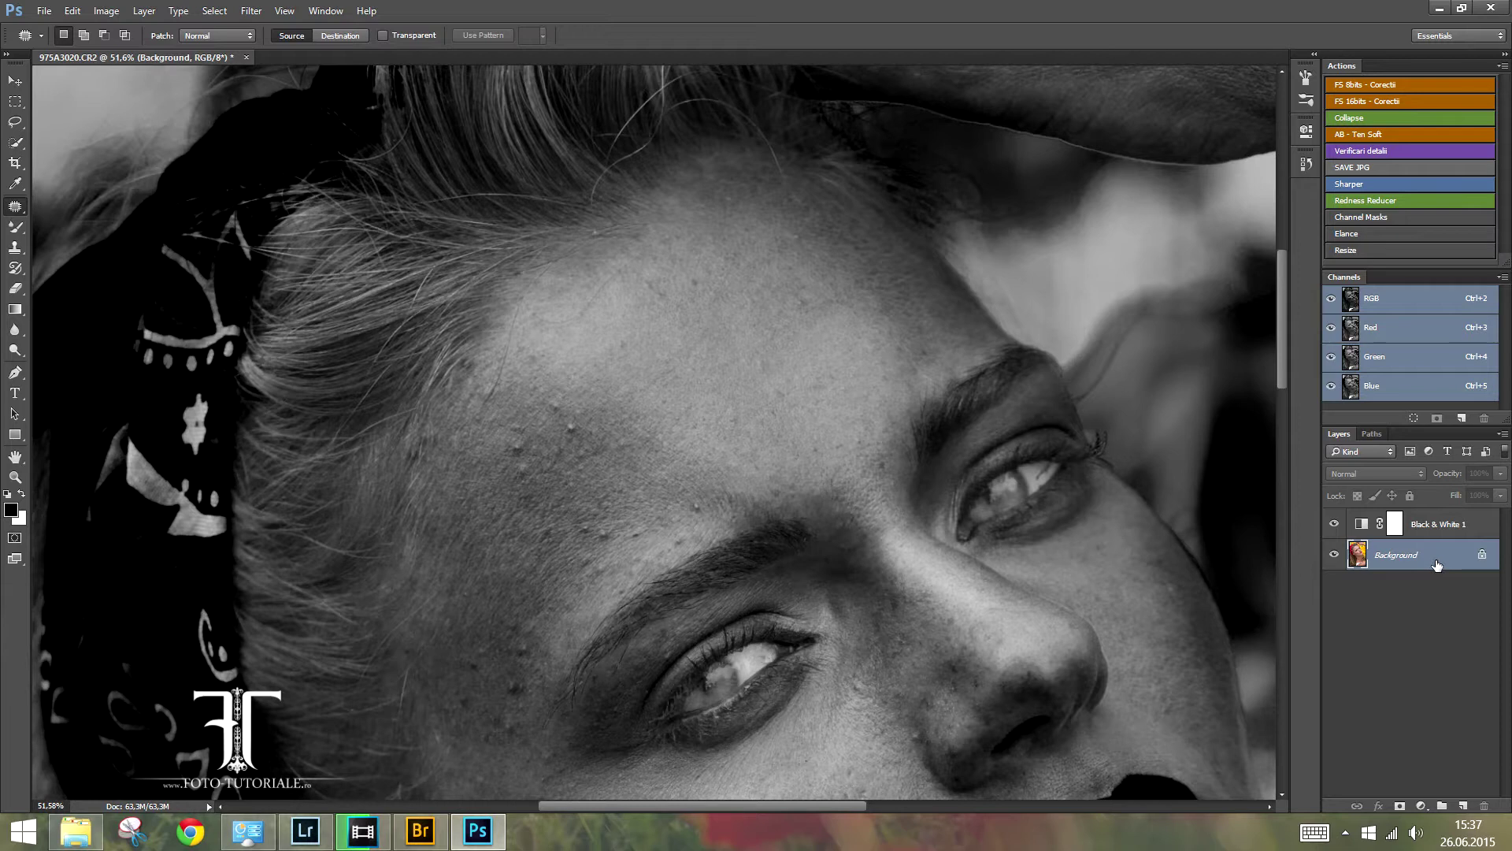
right_click(1439, 563)
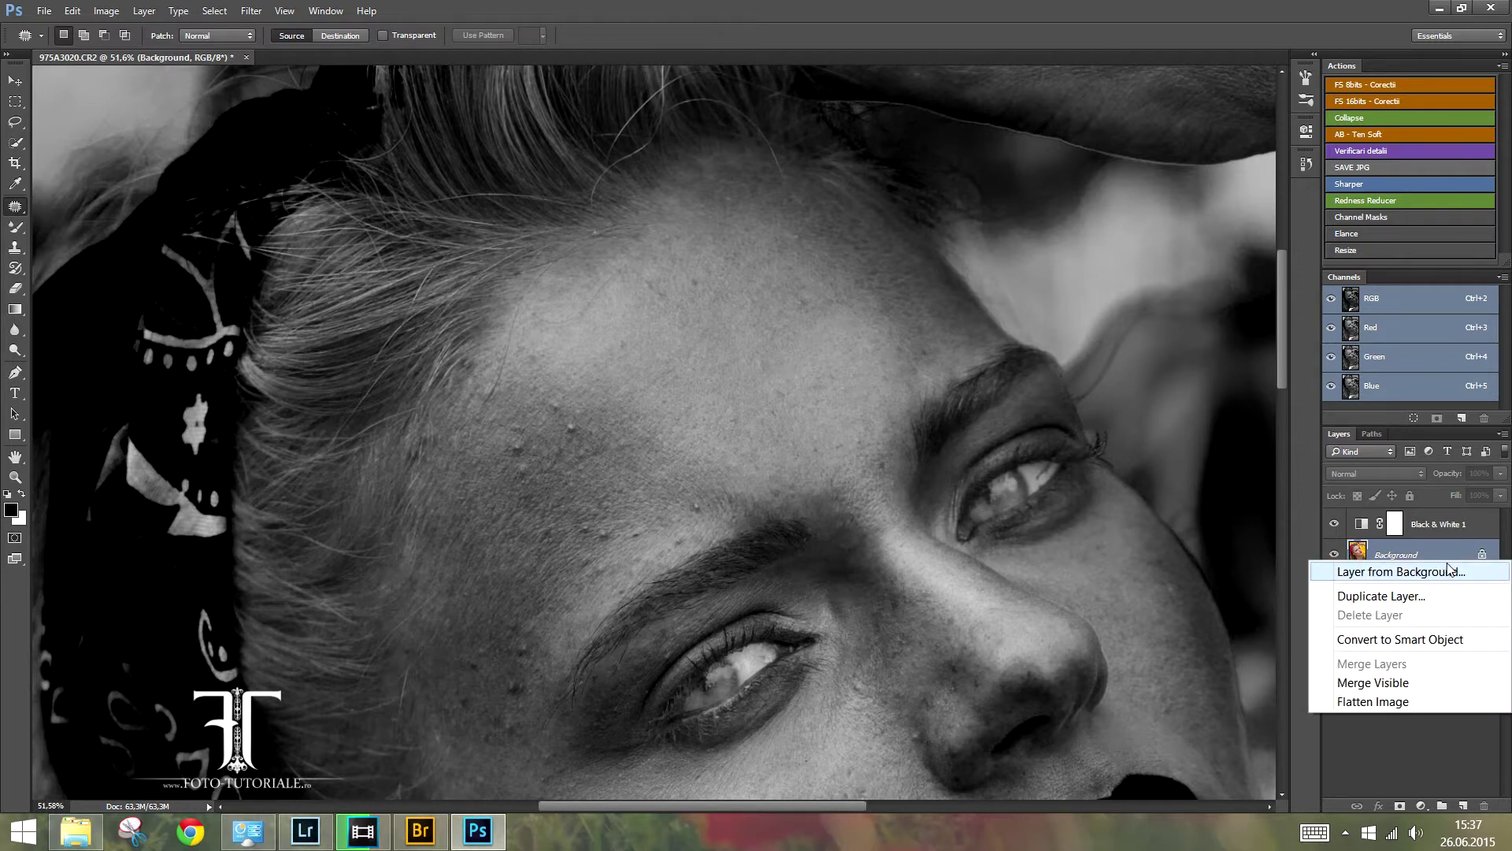
click(1423, 597)
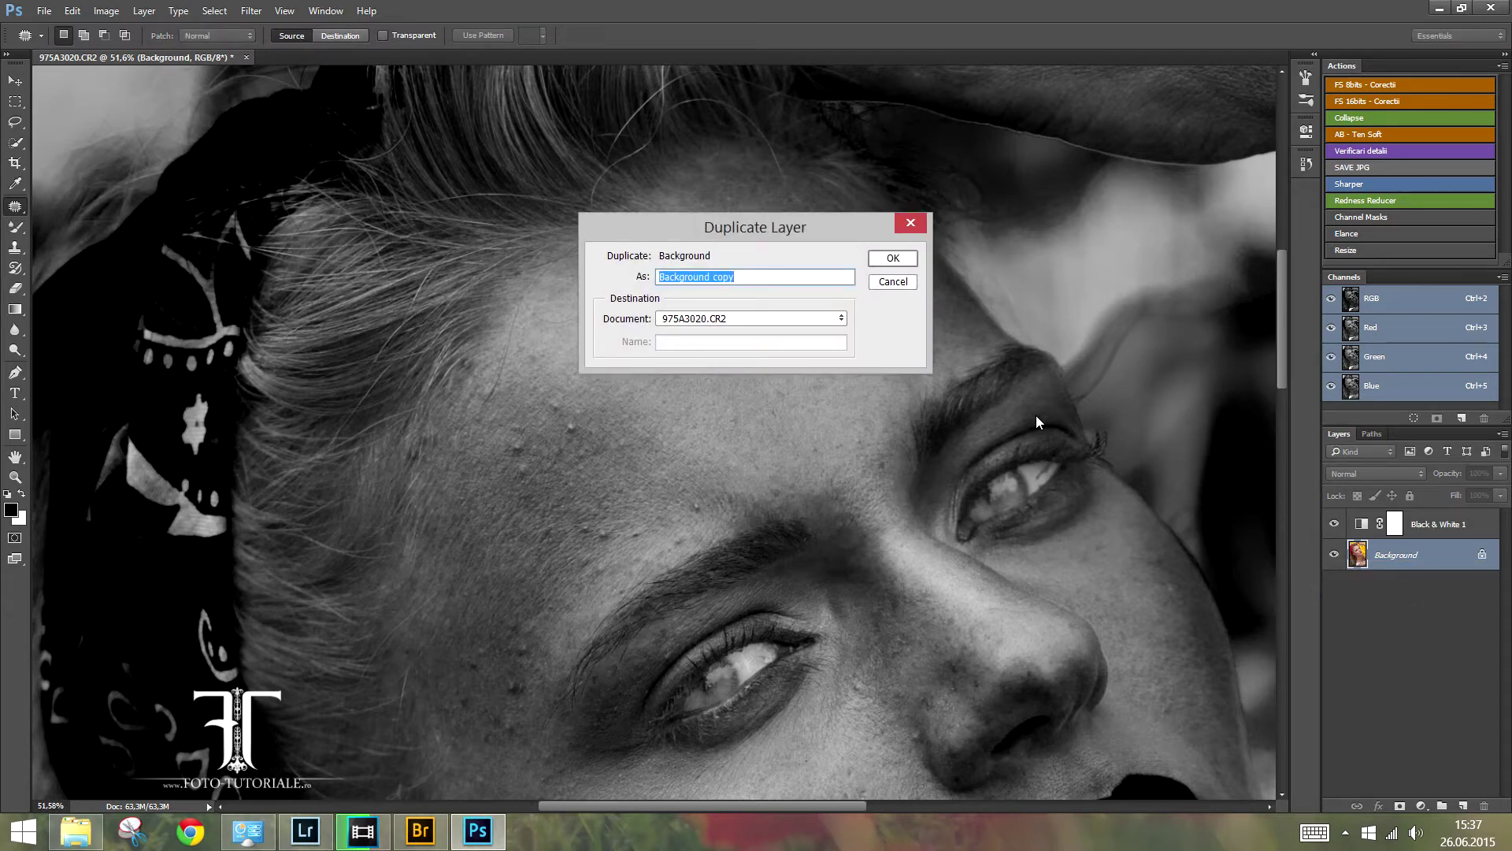
text(W)
text(or)
key(Return)
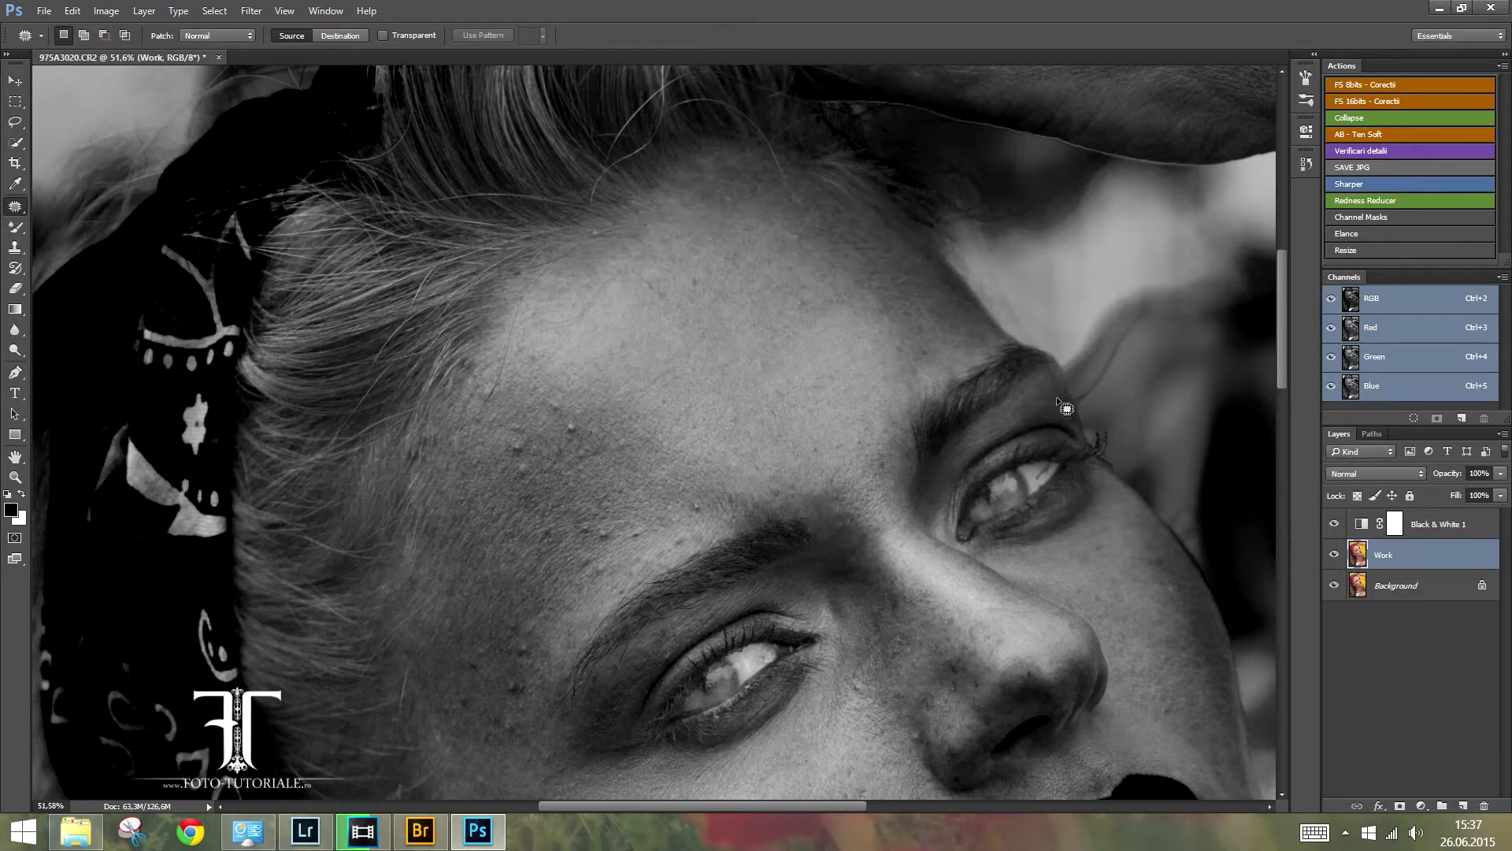
click(1488, 520)
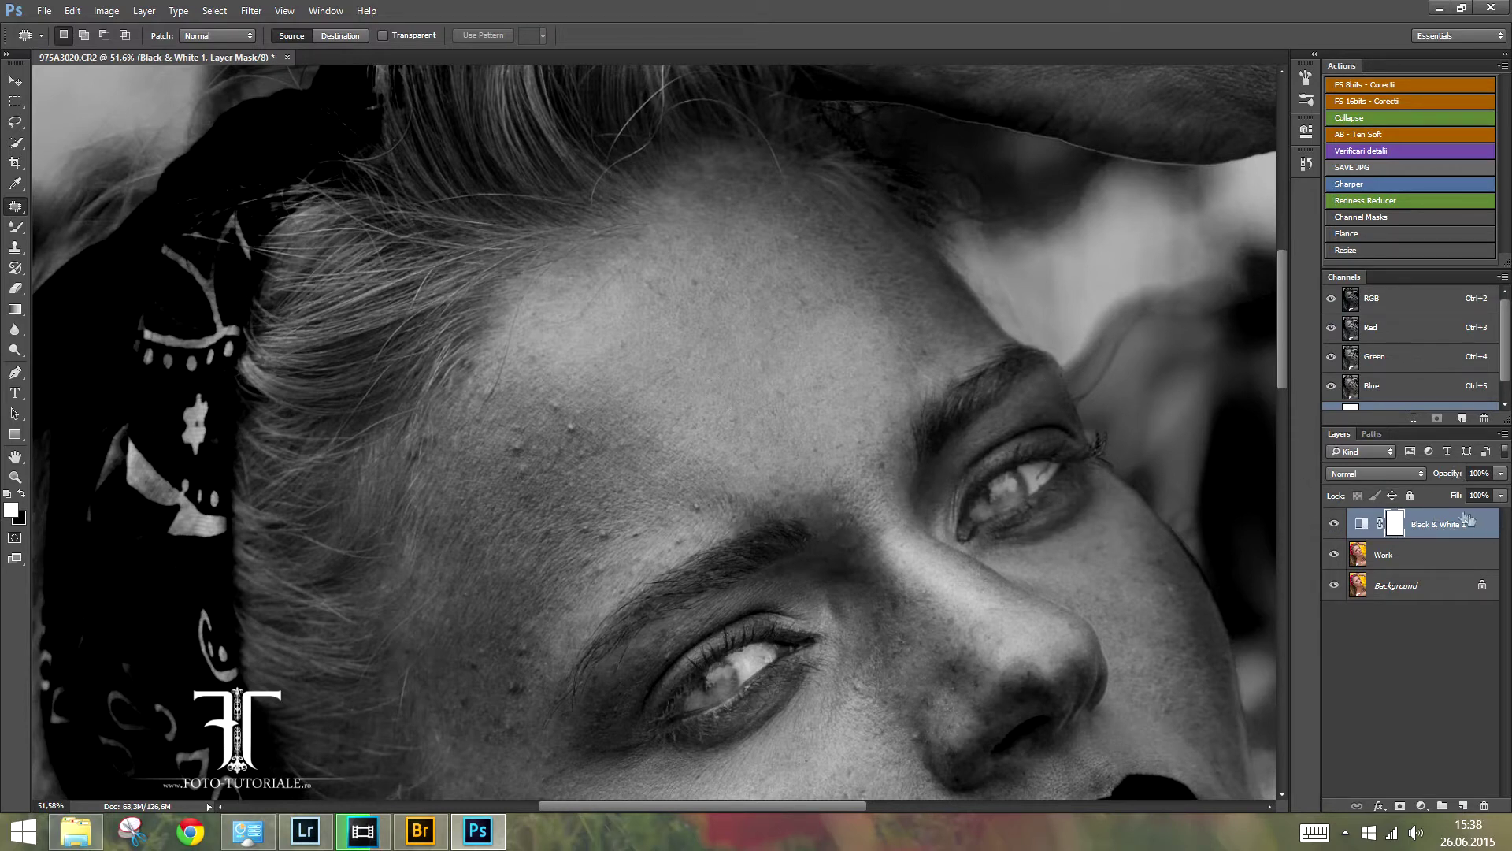
- Colour-label Black & White 1 red, target the Work layer and choose the Clone Stamp
right_click(1489, 532)
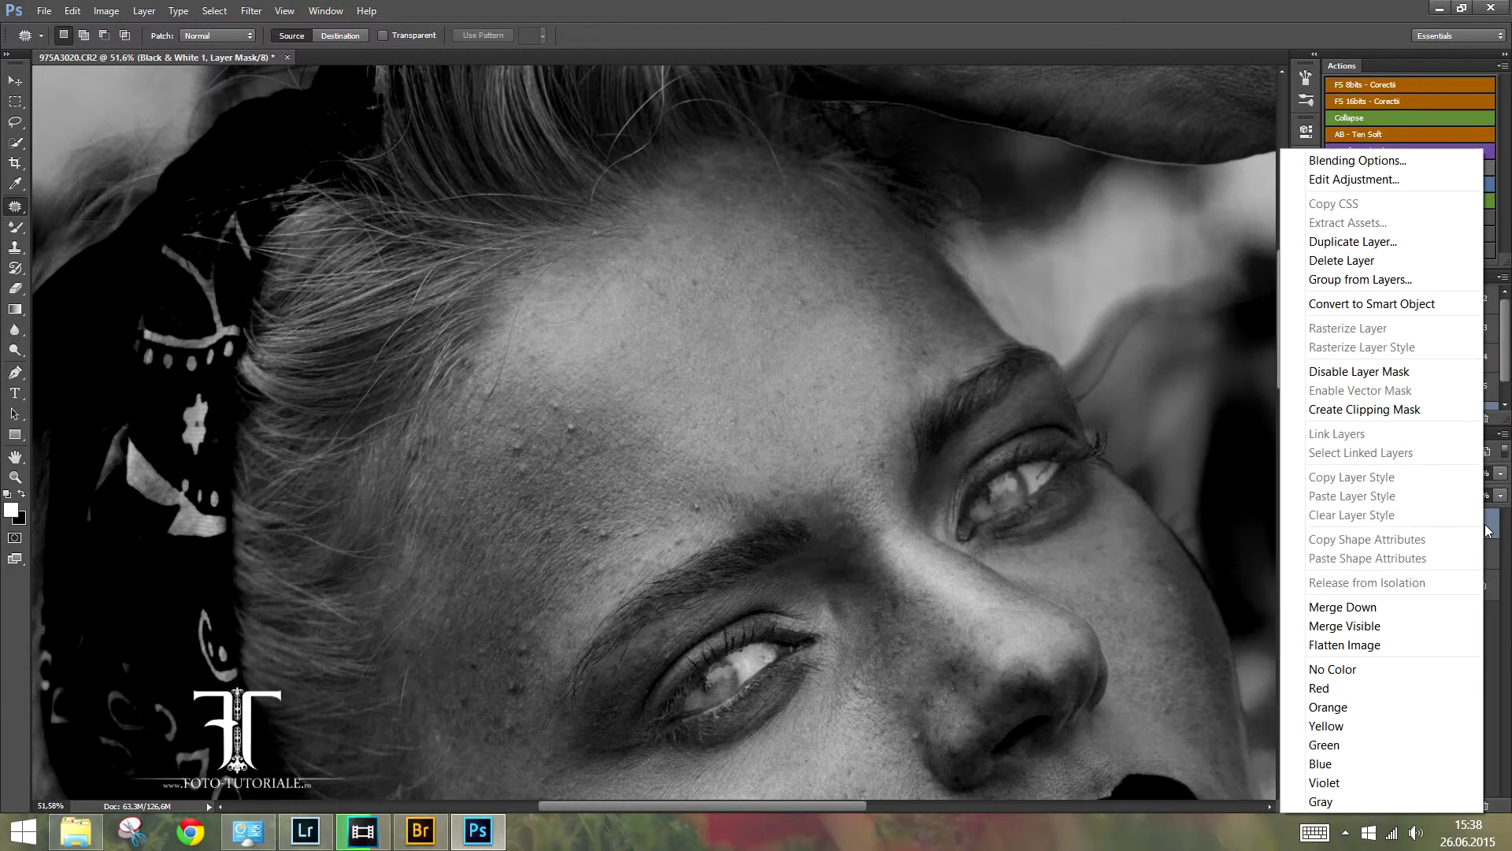
click(1386, 695)
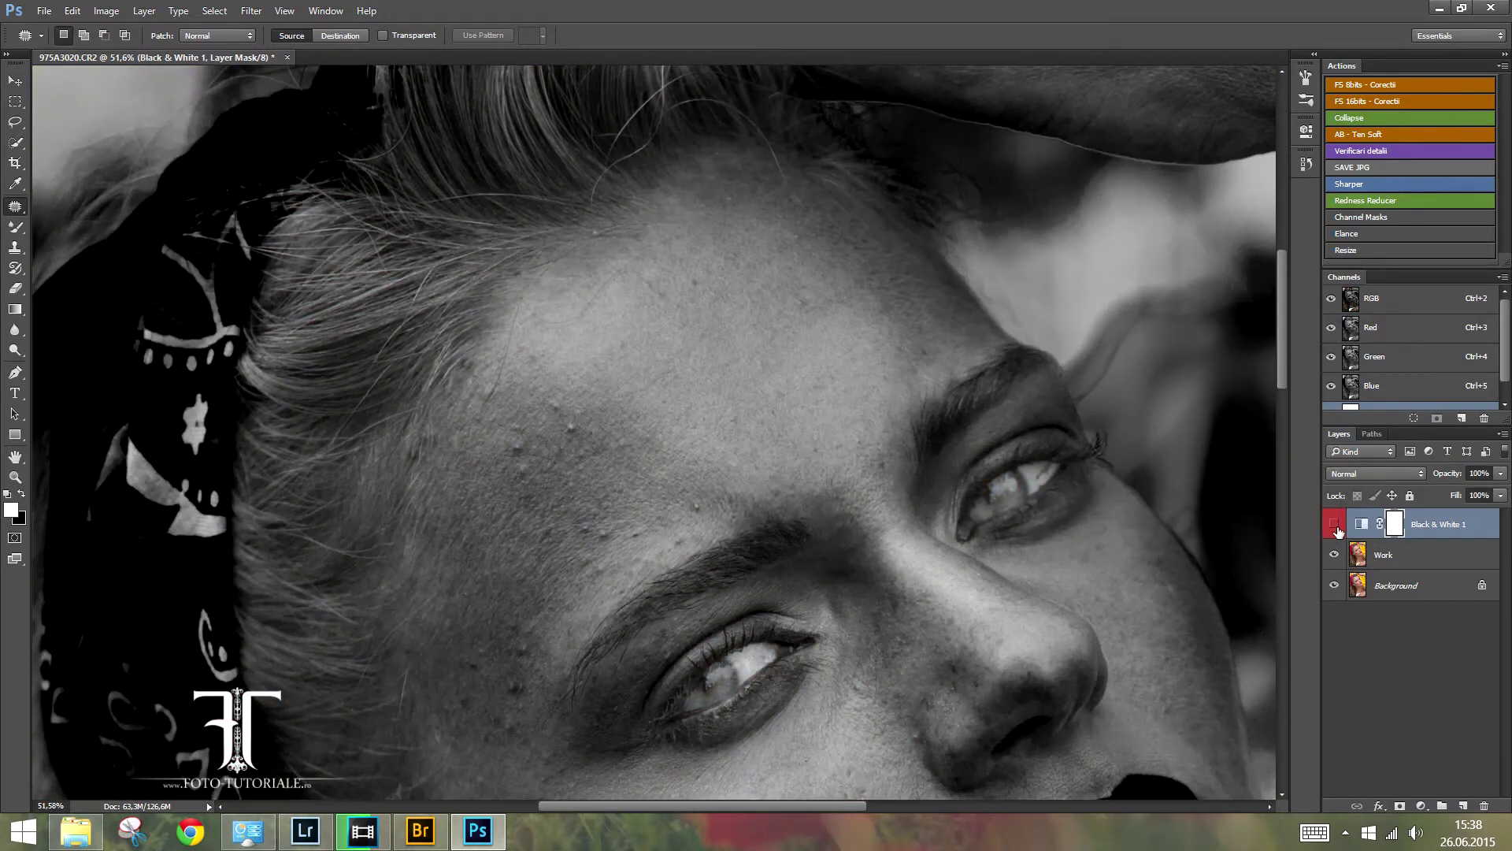
click(1334, 525)
click(1430, 560)
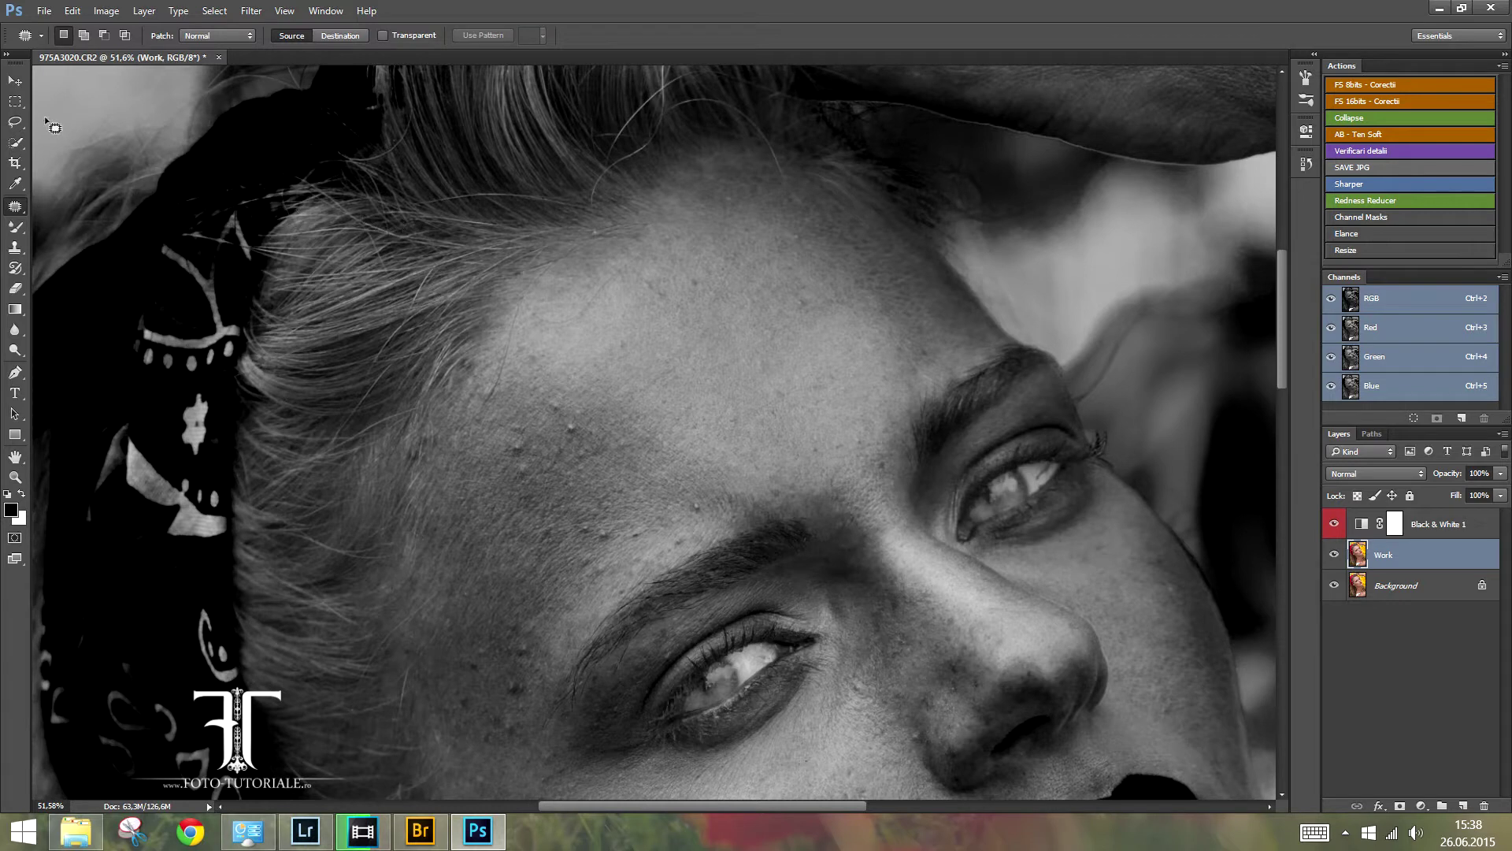
click(19, 250)
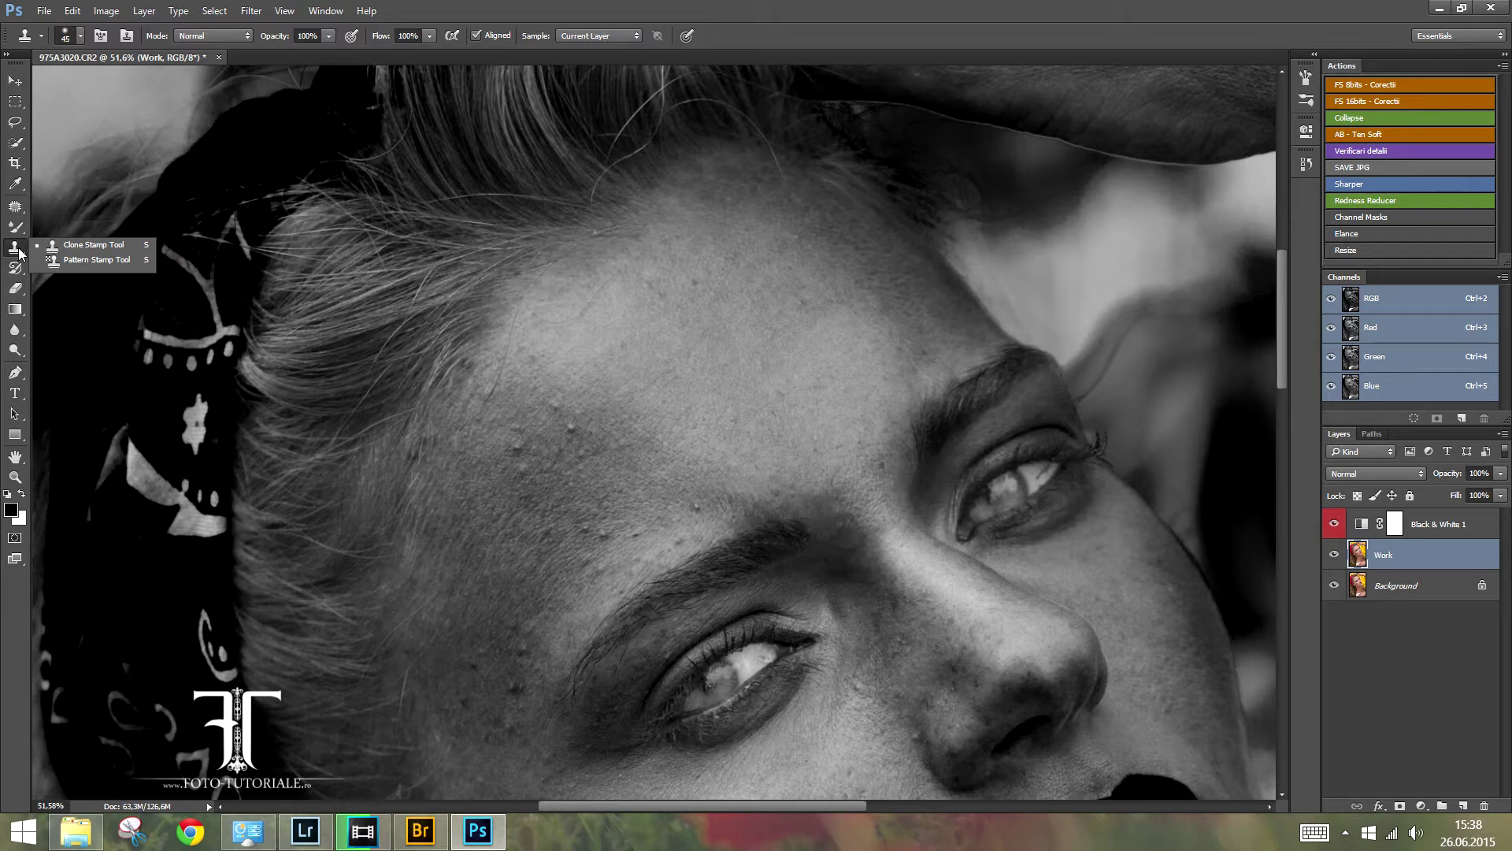
- With the Clone Stamp chosen, zoom in on the forehead and hide Black & White 1
click(94, 244)
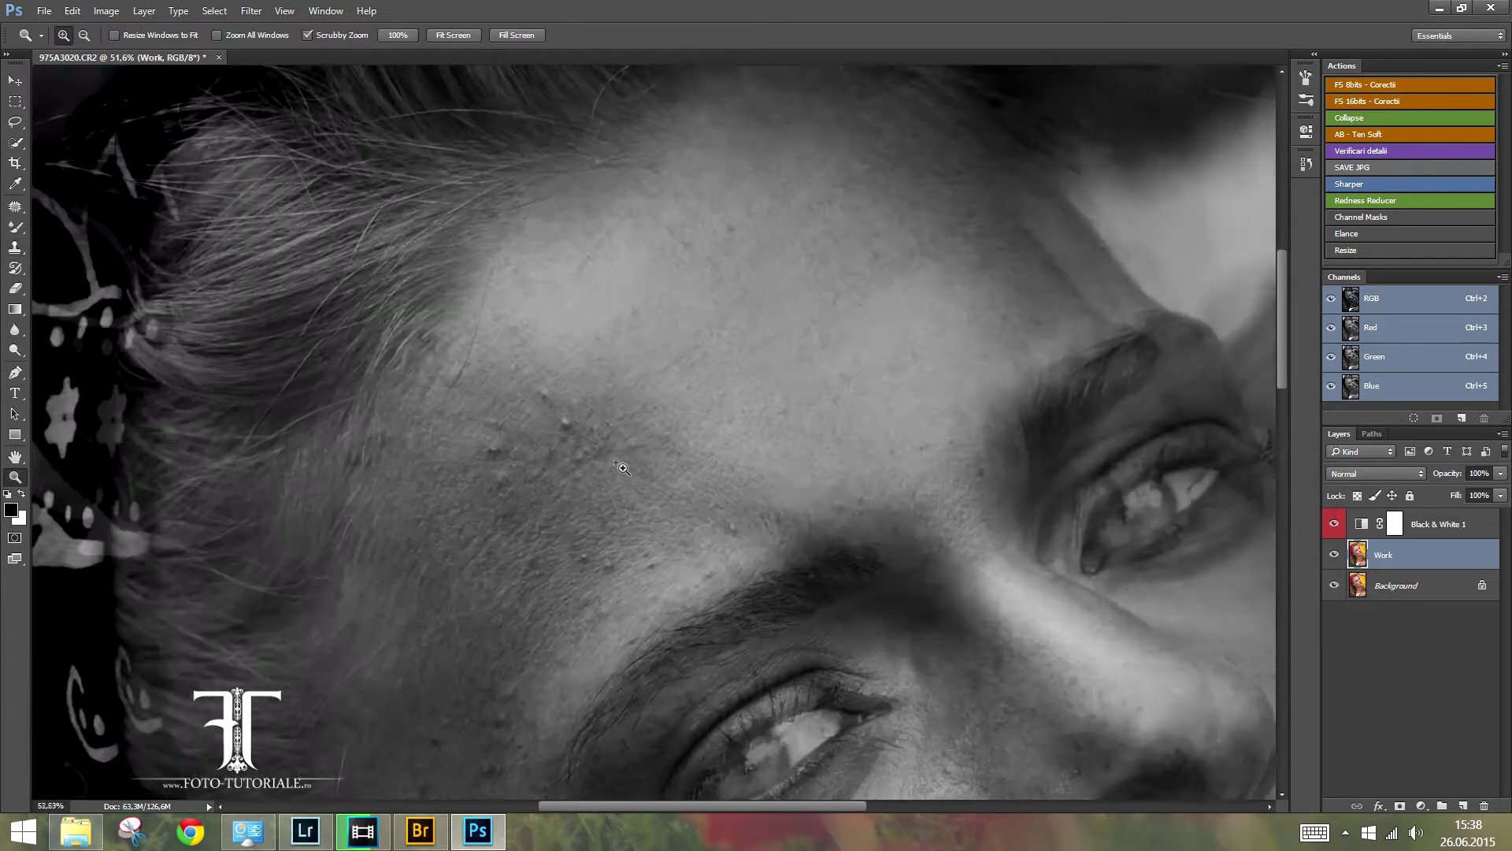
drag(591, 445, 661, 427)
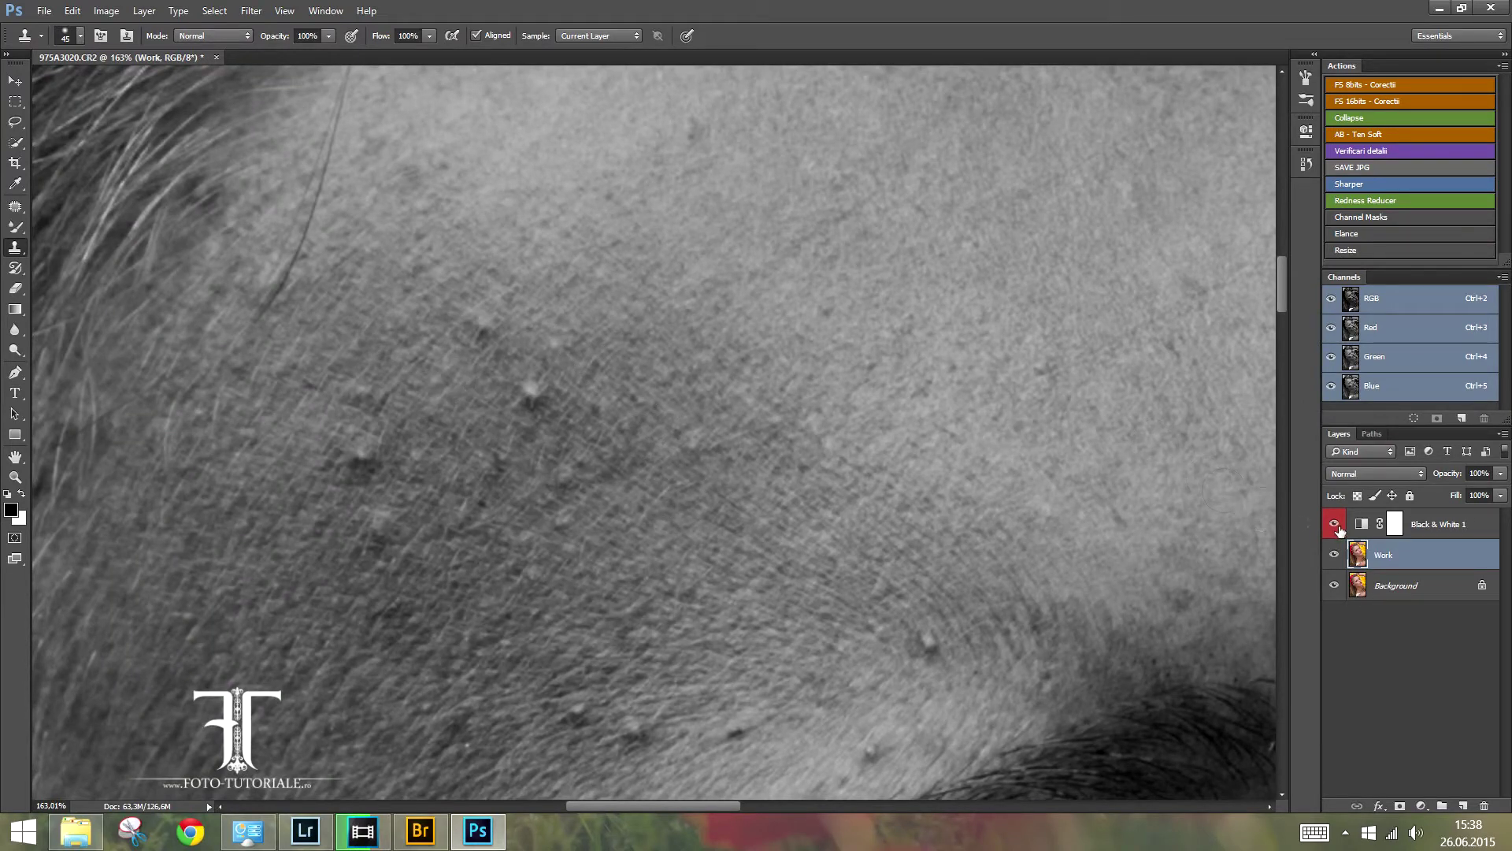
click(1334, 524)
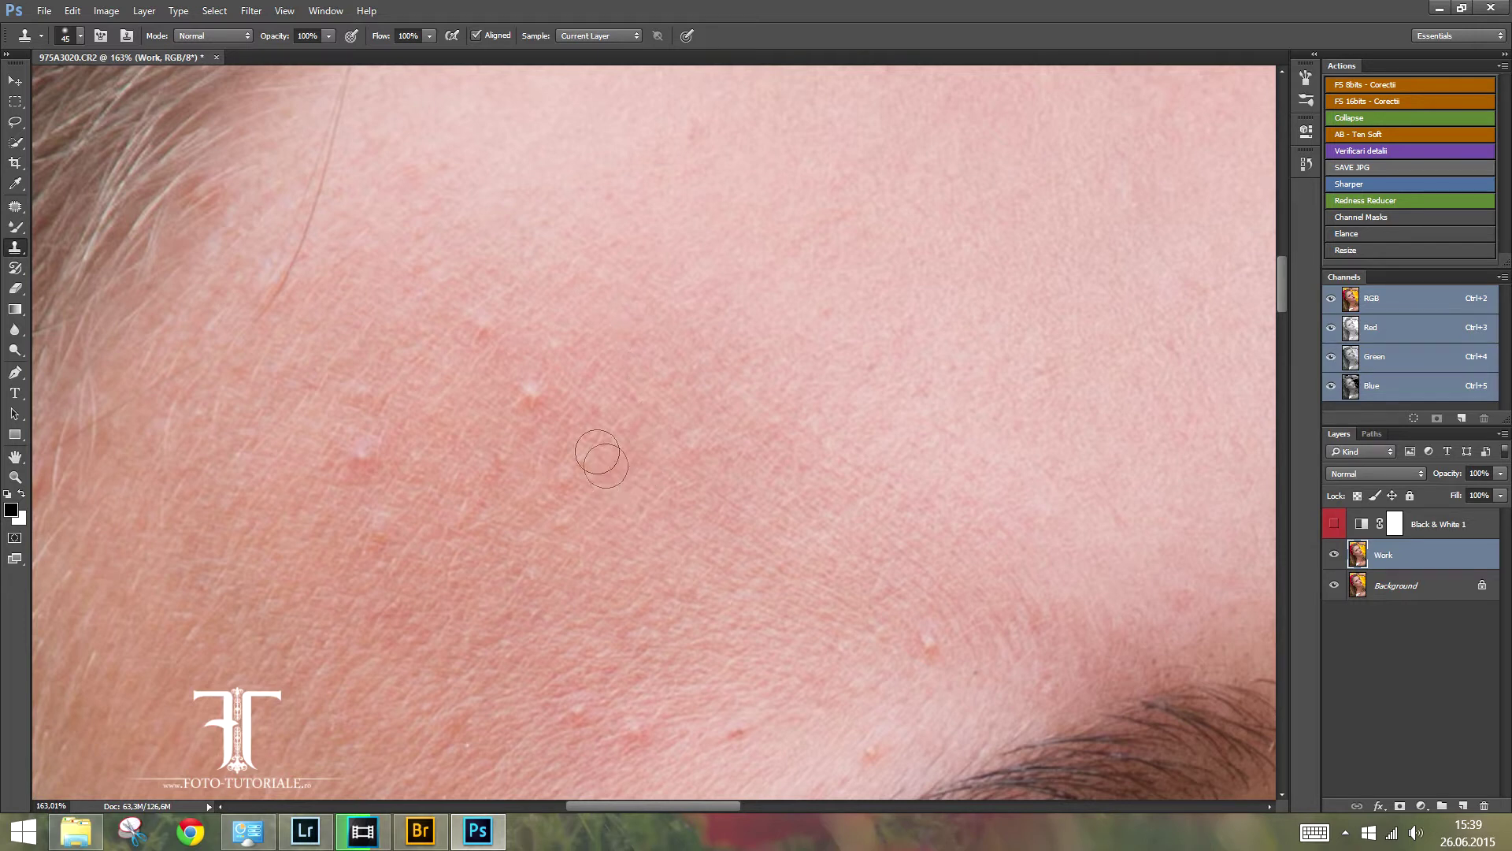
- Try and undo a clone stroke on the forehead, then zoom in close on the skin
click(530, 388)
key(ctrl+z)
drag(523, 389, 630, 435)
mouse_move(506, 361)
mouse_down()
mouse_move(462, 317)
mouse_move(517, 422)
mouse_move(553, 434)
mouse_up()
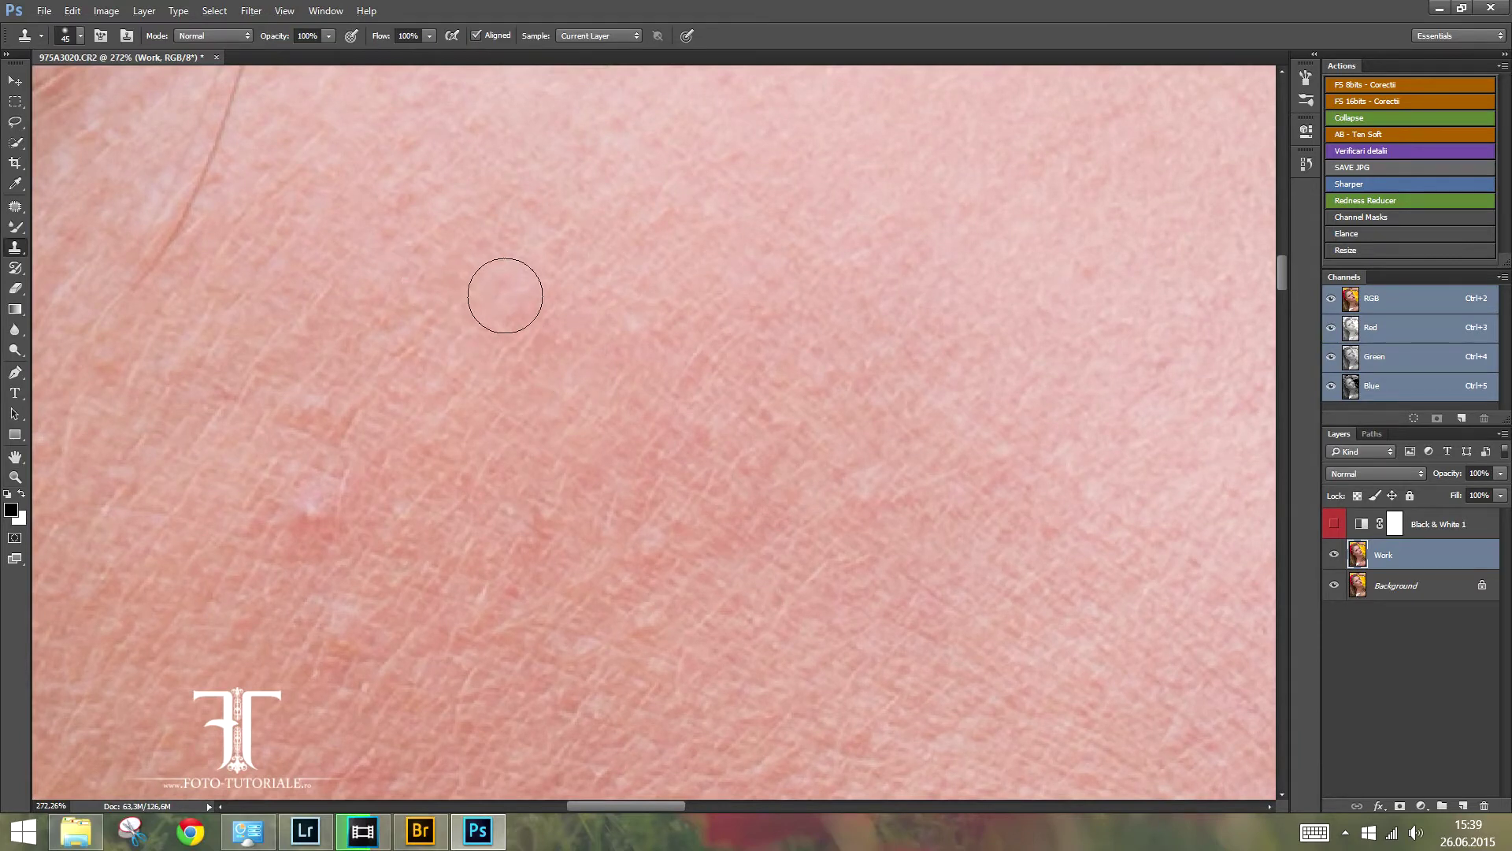
mouse_move(535, 390)
mouse_down()
mouse_move(566, 349)
mouse_move(534, 446)
mouse_up()
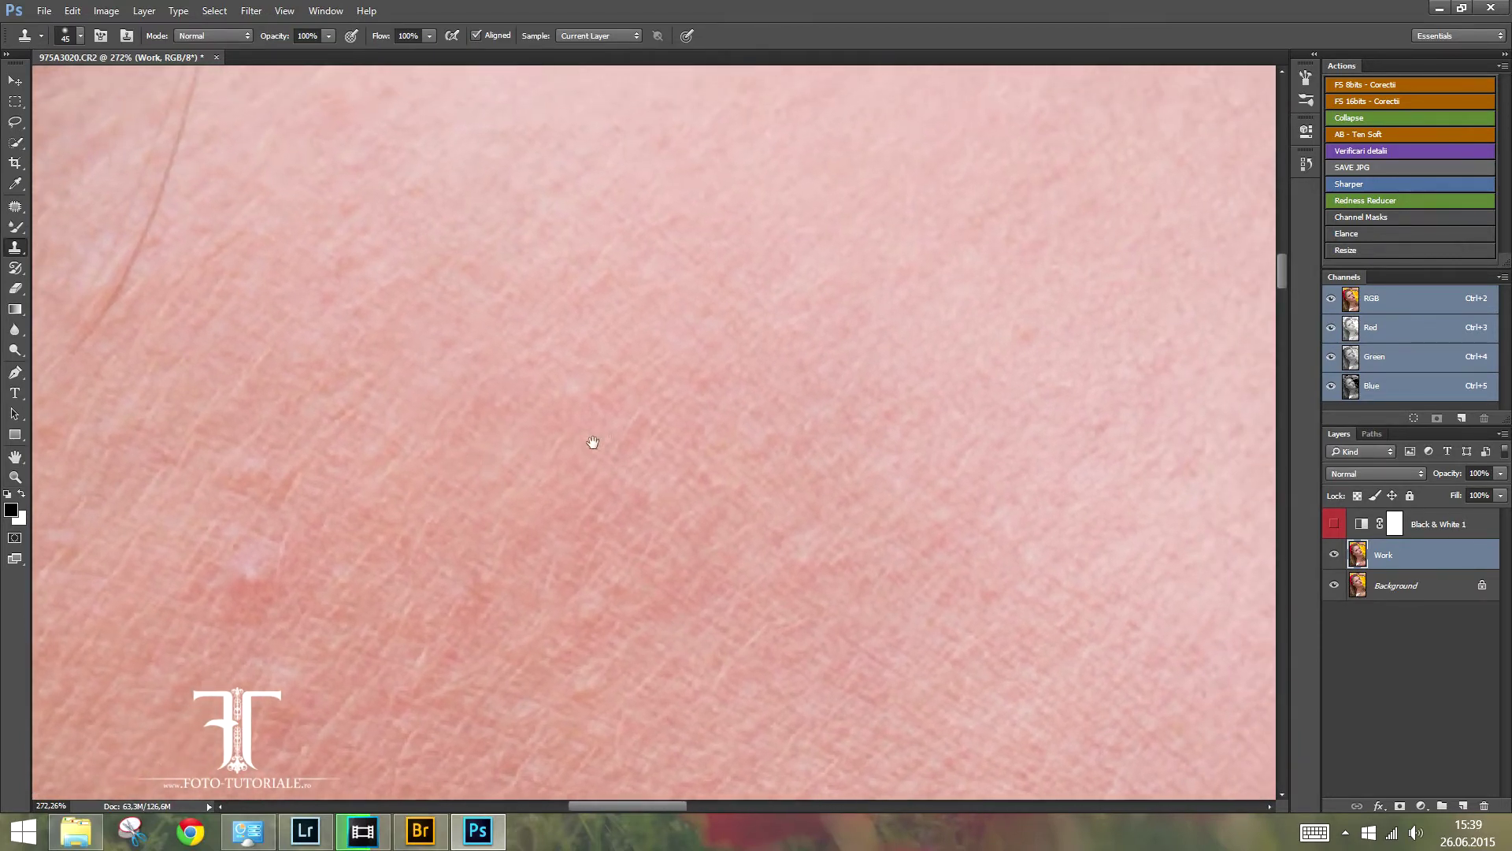
drag(598, 381, 578, 358)
drag(462, 347, 483, 307)
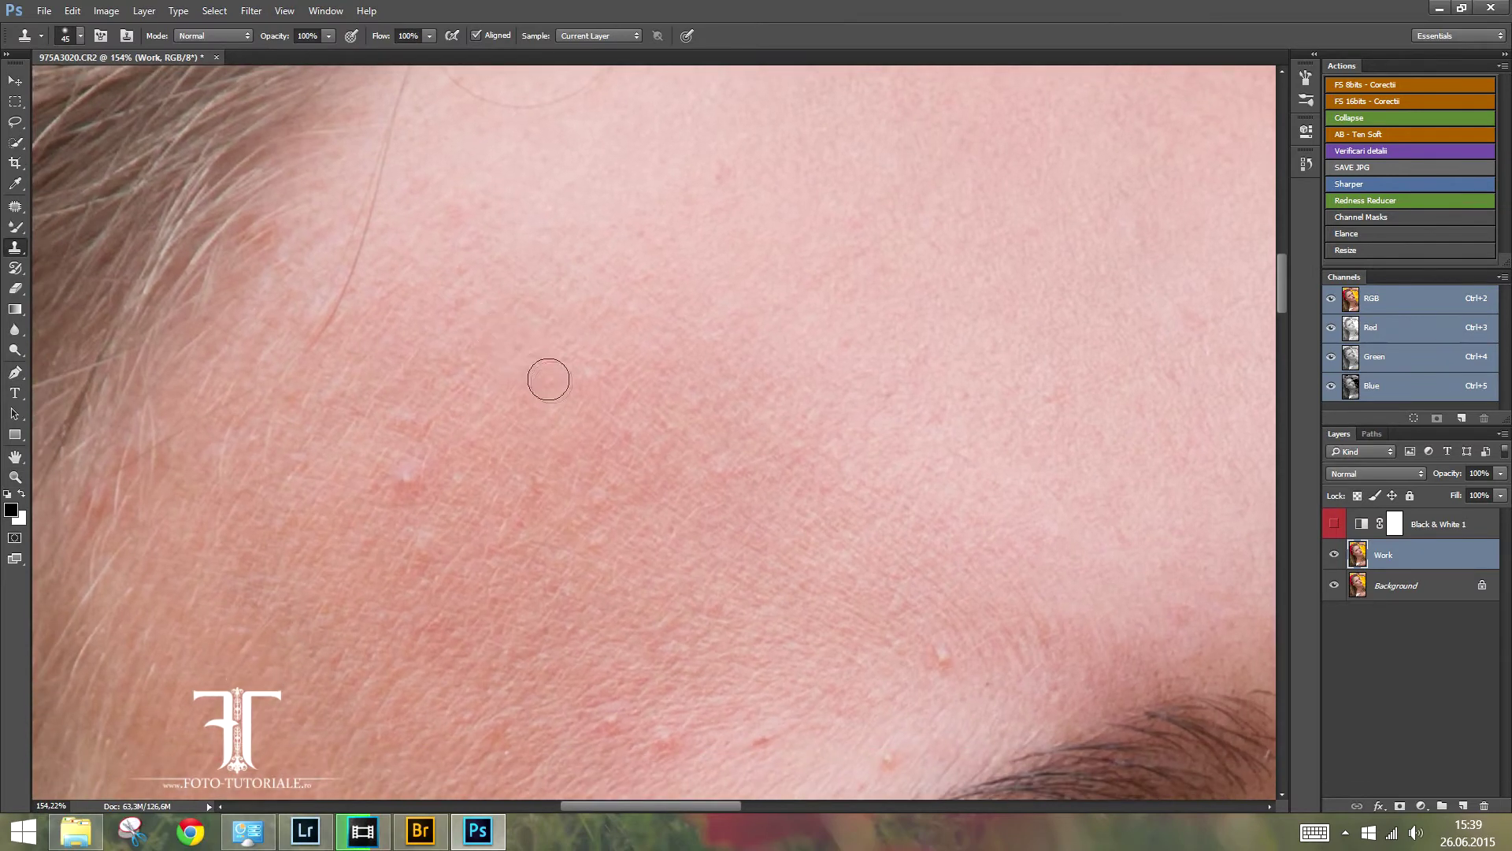
ctrl+click(537, 392)
drag(293, 437, 358, 433)
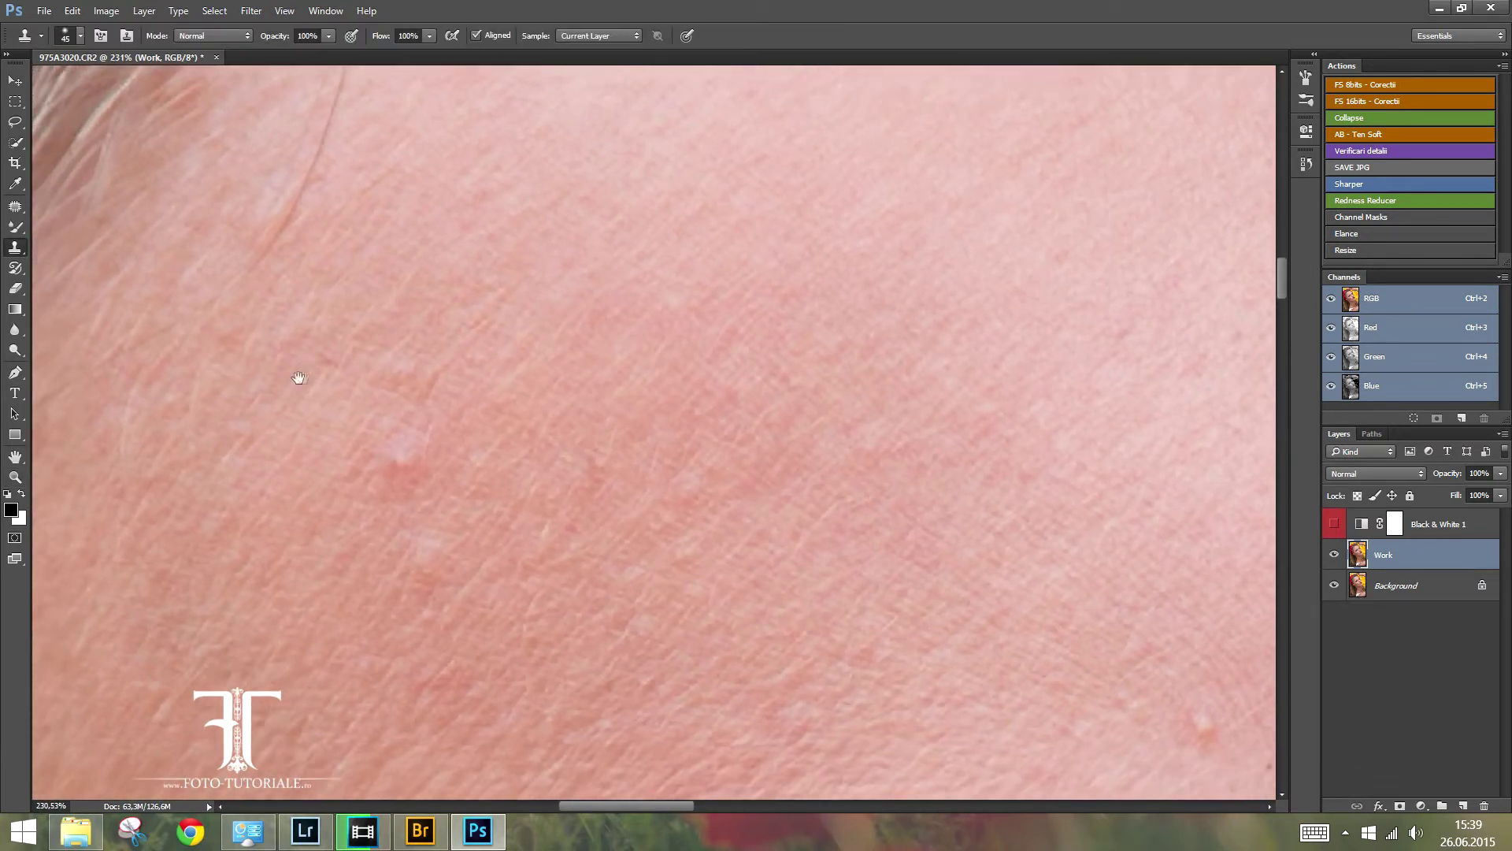
ctrl+click(340, 426)
- Sample clean skin and clone over the white-and-red forehead blemish
alt+click(322, 404)
drag(466, 438, 537, 406)
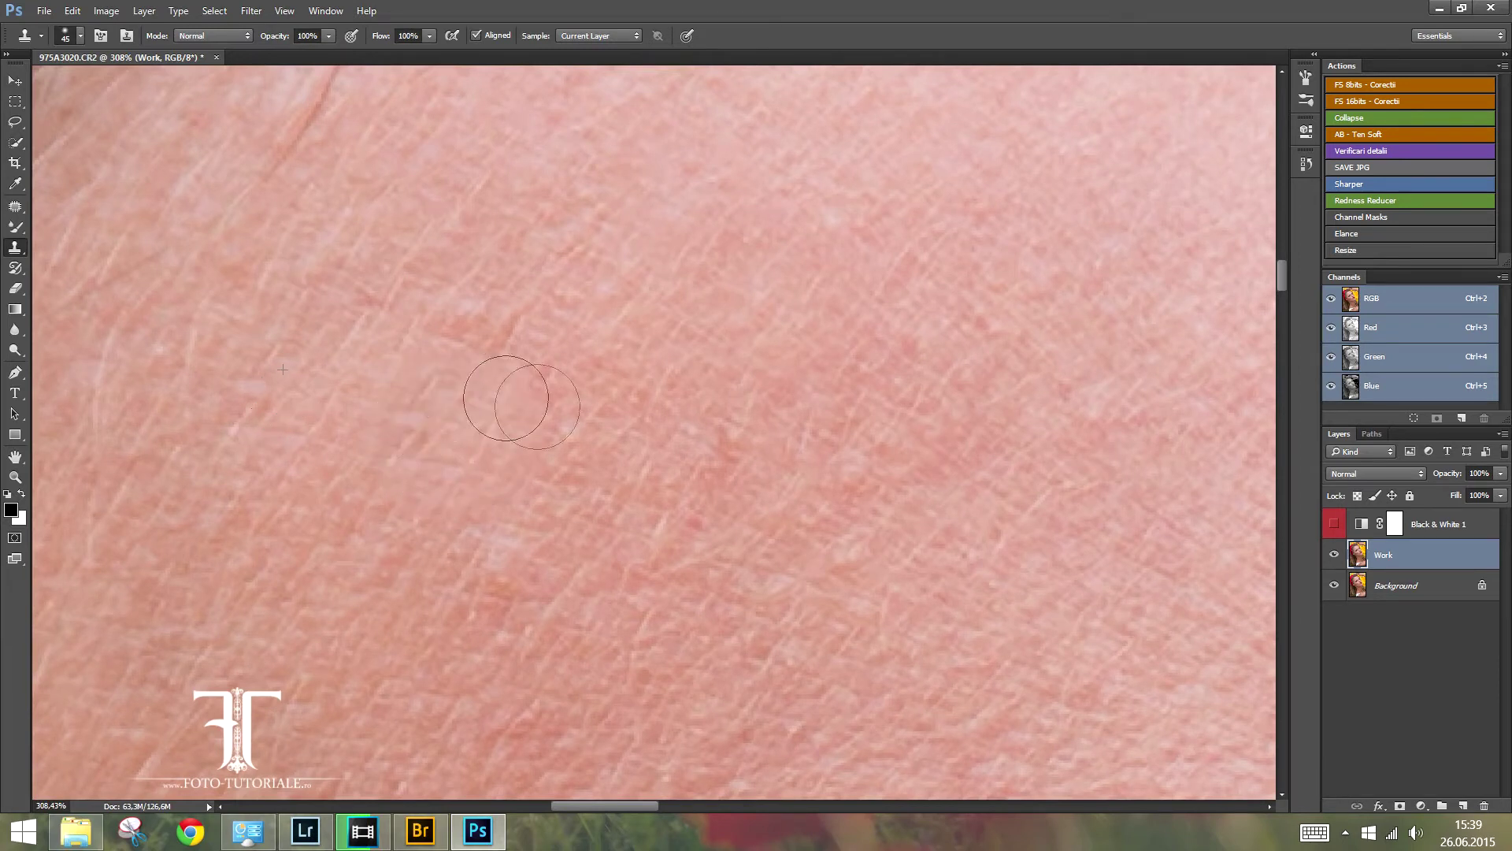
drag(500, 412, 453, 410)
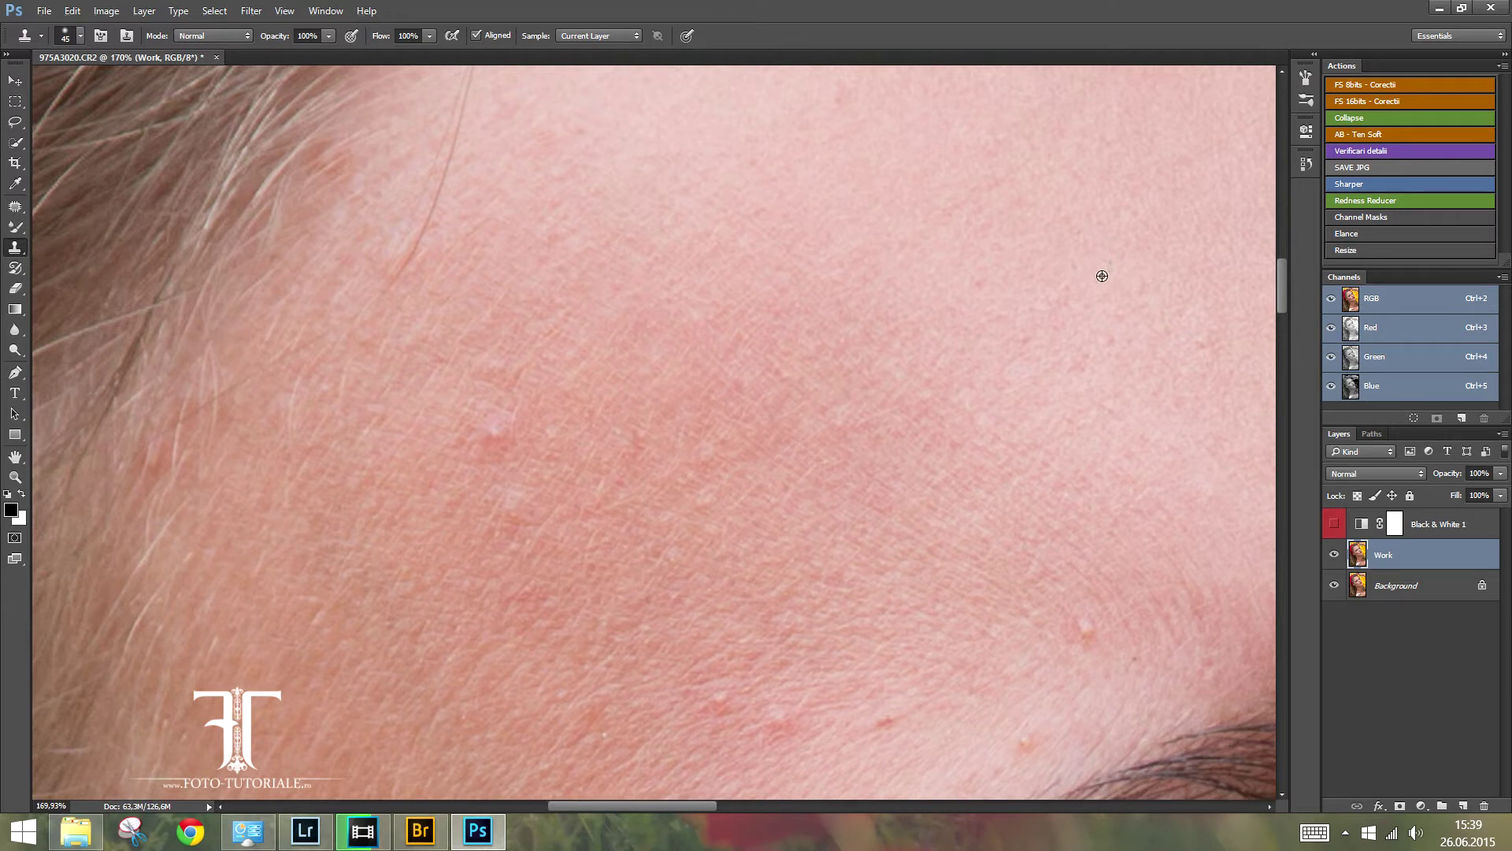
click(499, 436)
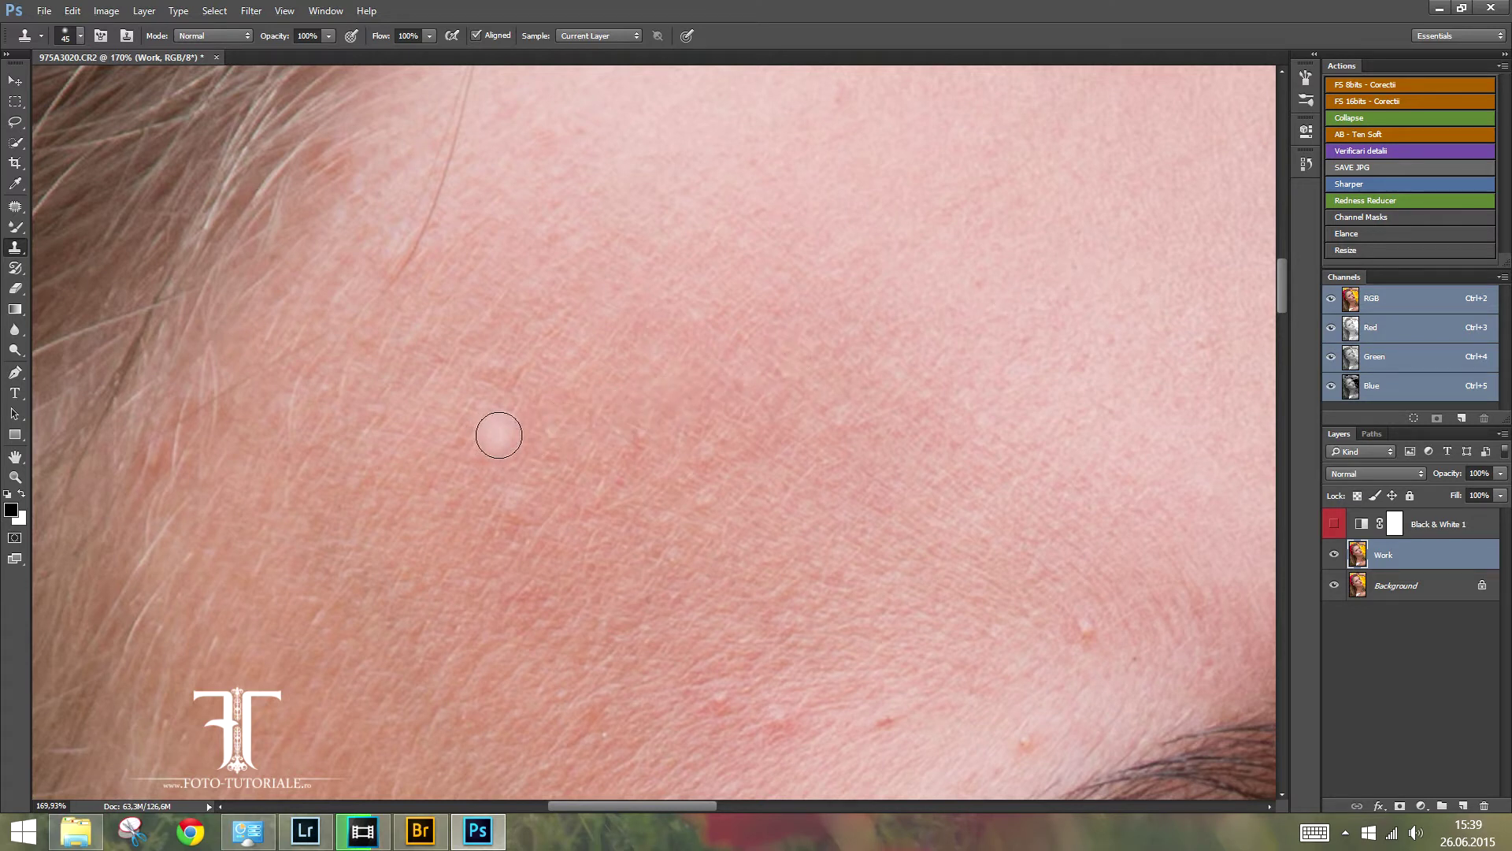
mouse_move(513, 432)
mouse_down()
mouse_move(474, 440)
mouse_move(508, 446)
mouse_up()
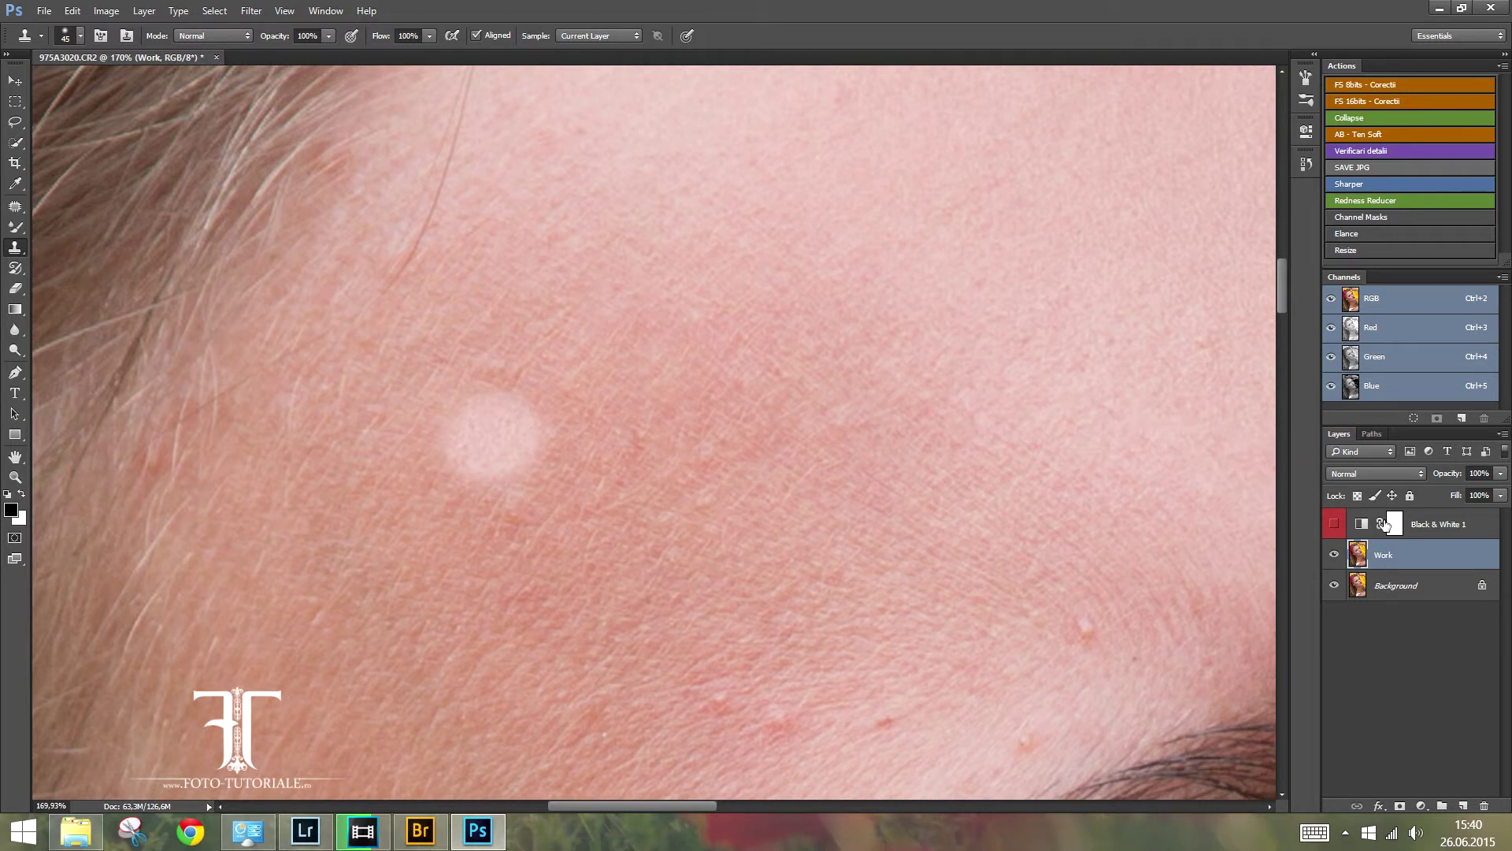
click(1305, 167)
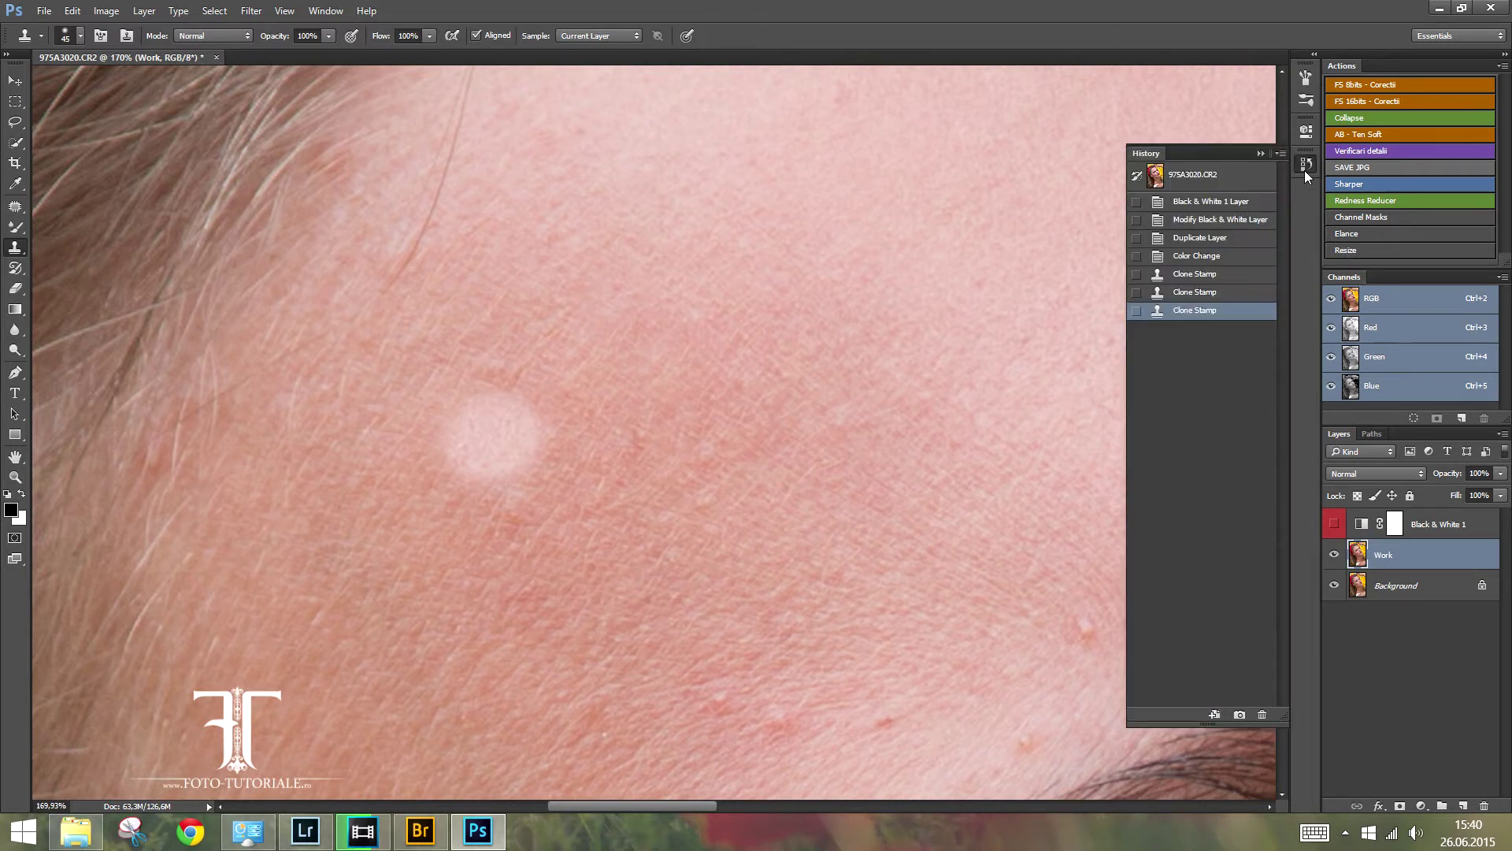
- Revert history before the clone strokes and set up a size-35 Spot Healing Brush on Work
click(1213, 257)
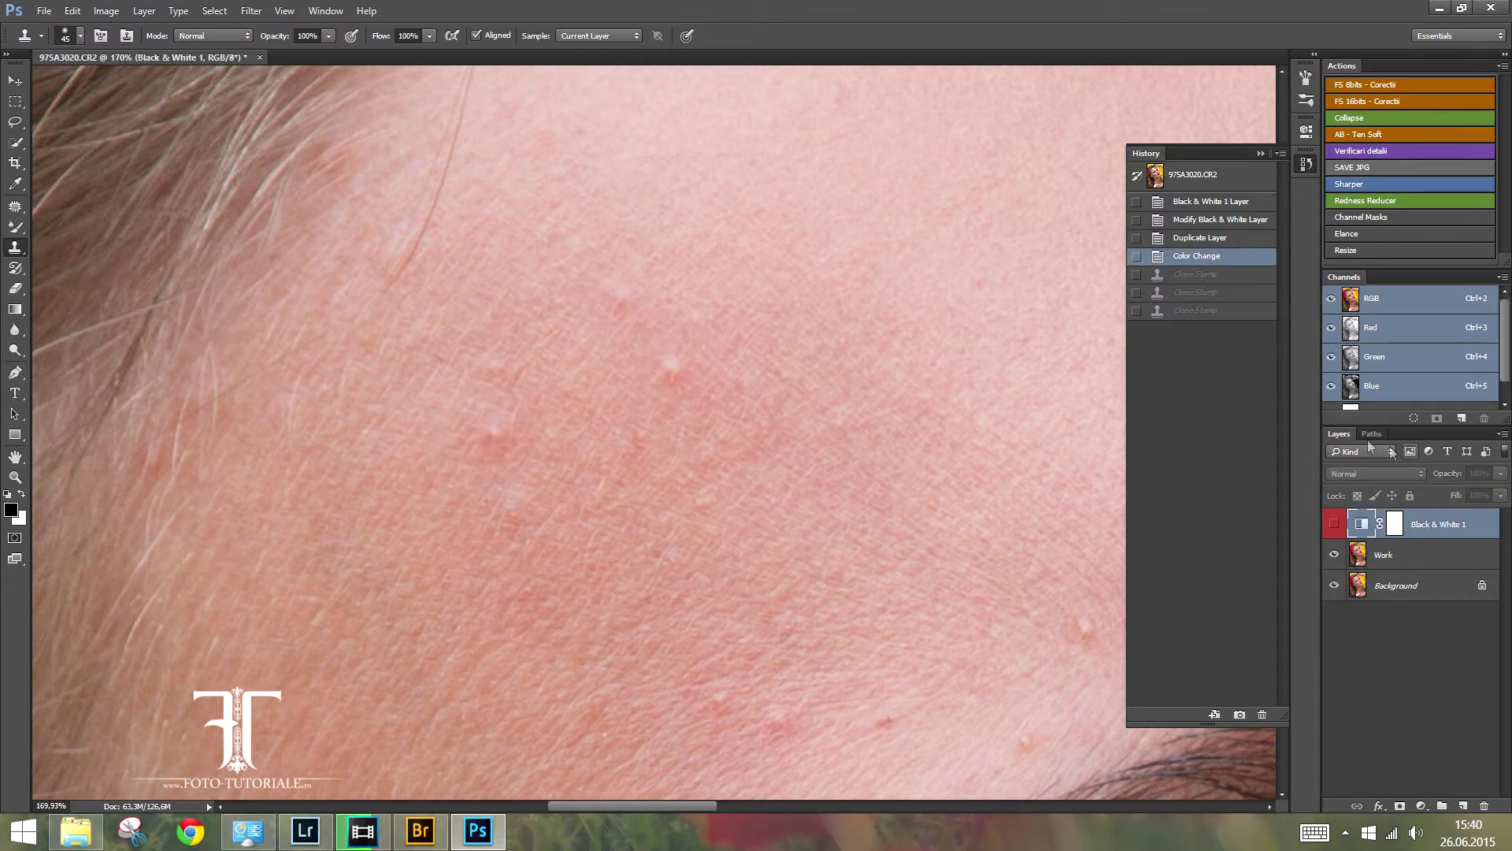
click(1401, 557)
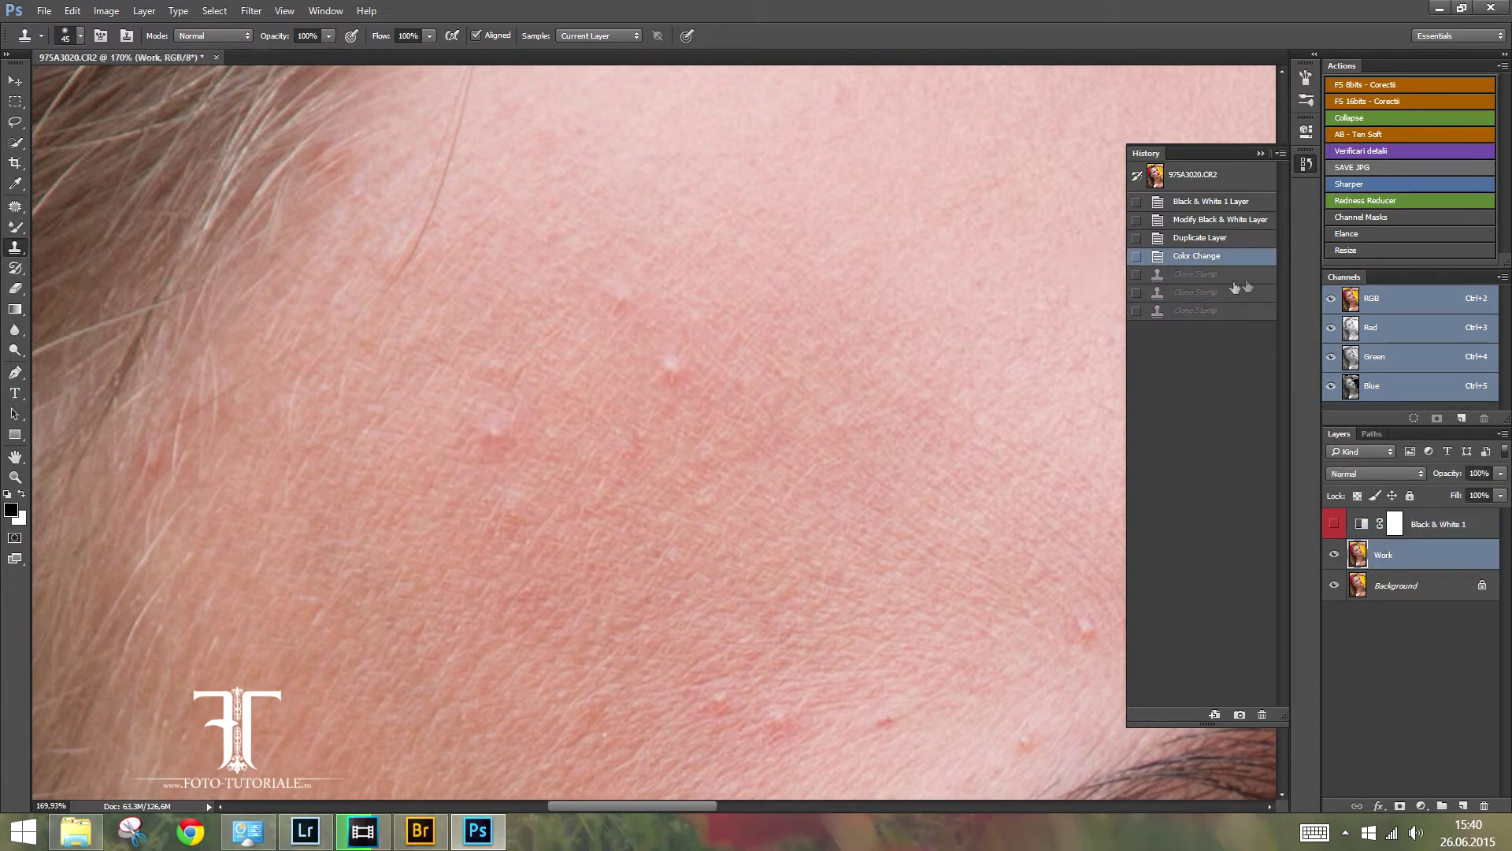
click(15, 207)
click(86, 205)
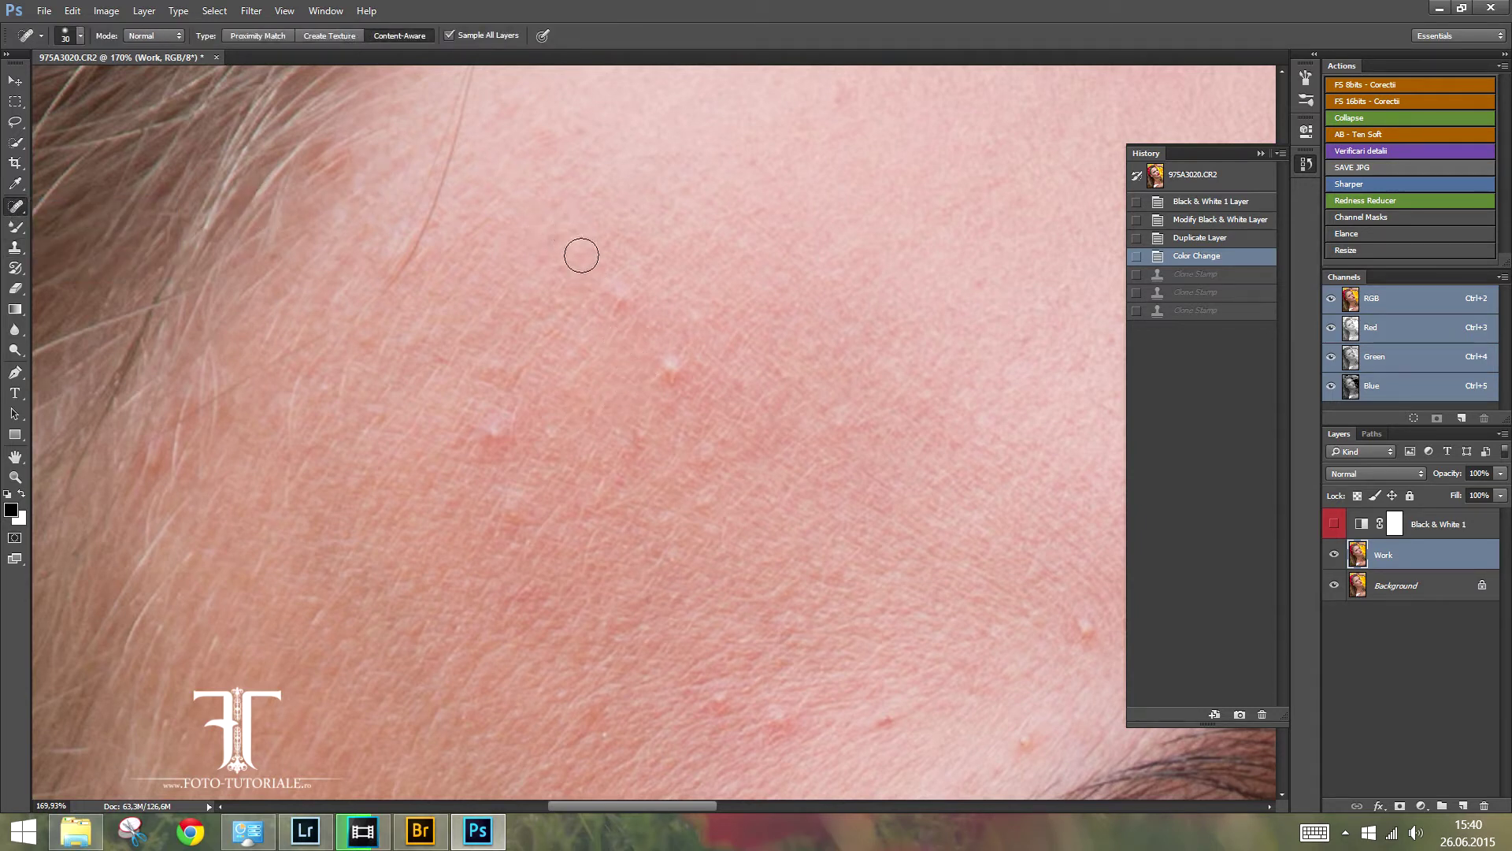
key(bracketright)
- Spot-heal the forehead moles and the pimples near the eyebrow
drag(670, 367, 647, 372)
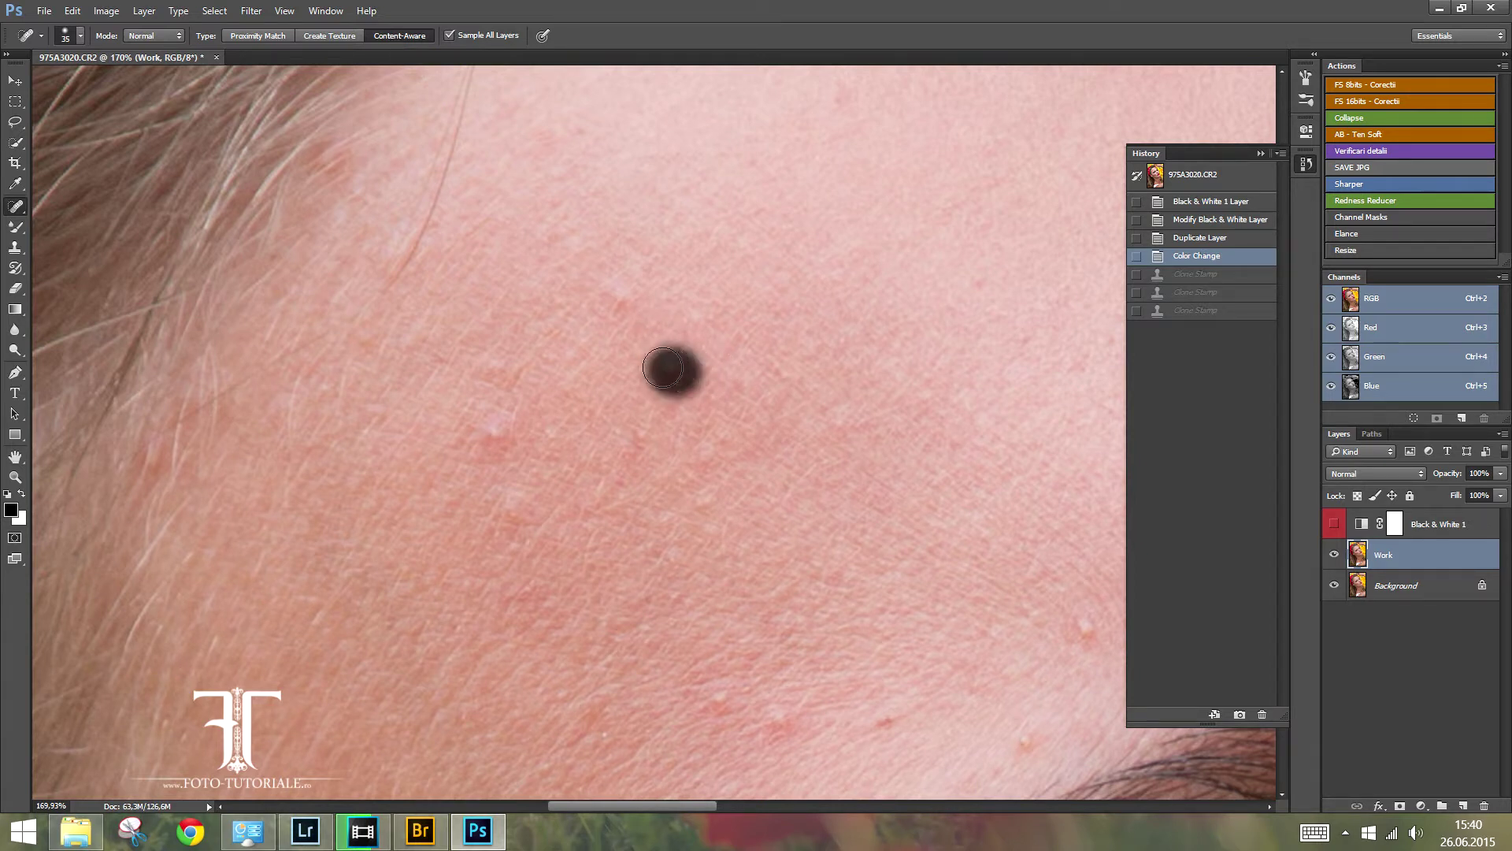
drag(647, 372, 666, 355)
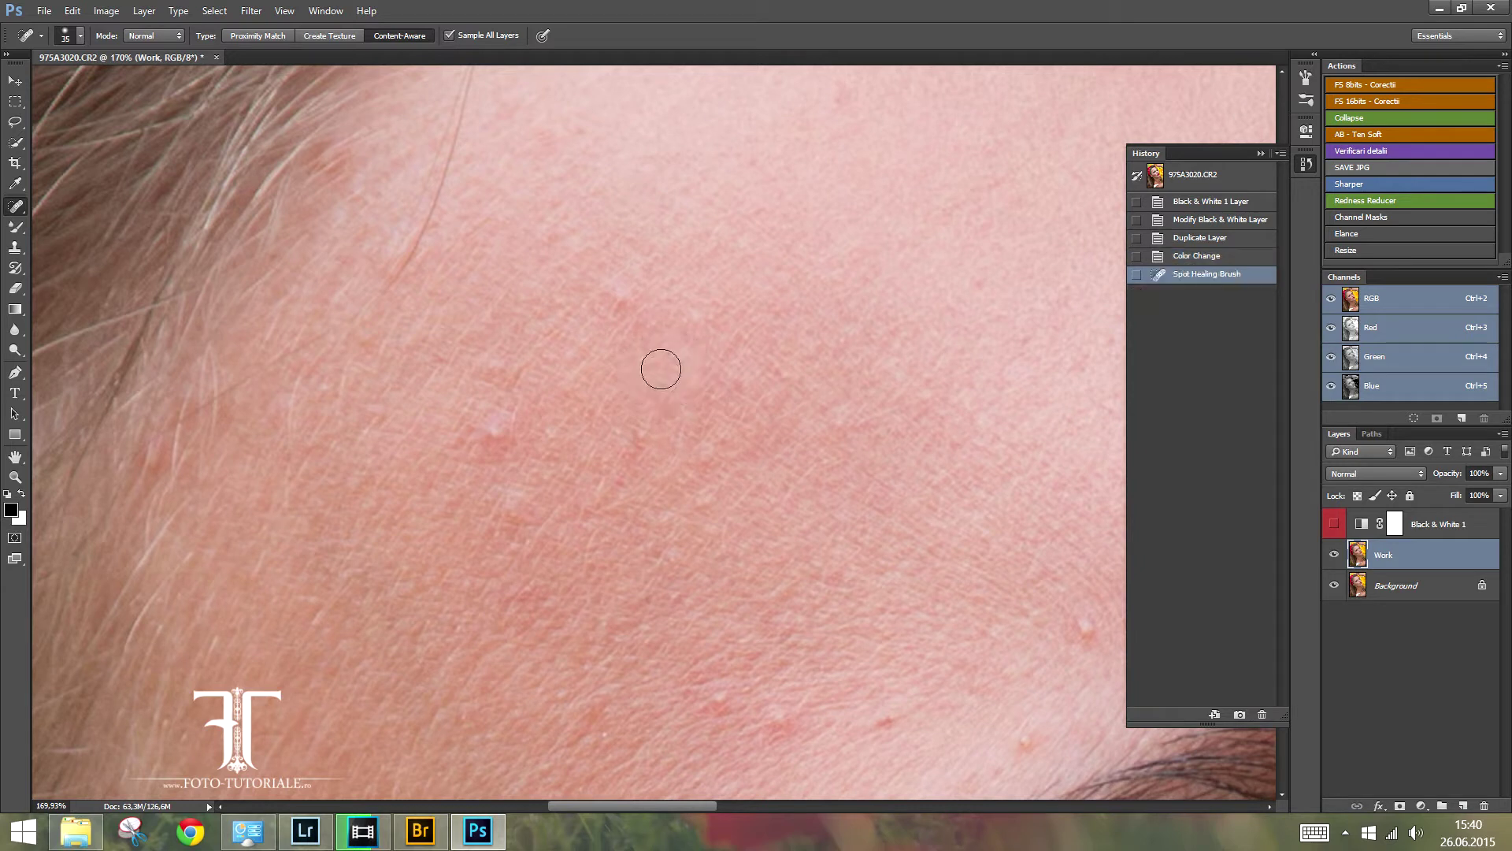
drag(618, 292, 602, 319)
mouse_move(496, 425)
mouse_down()
mouse_move(482, 446)
mouse_move(504, 434)
mouse_up()
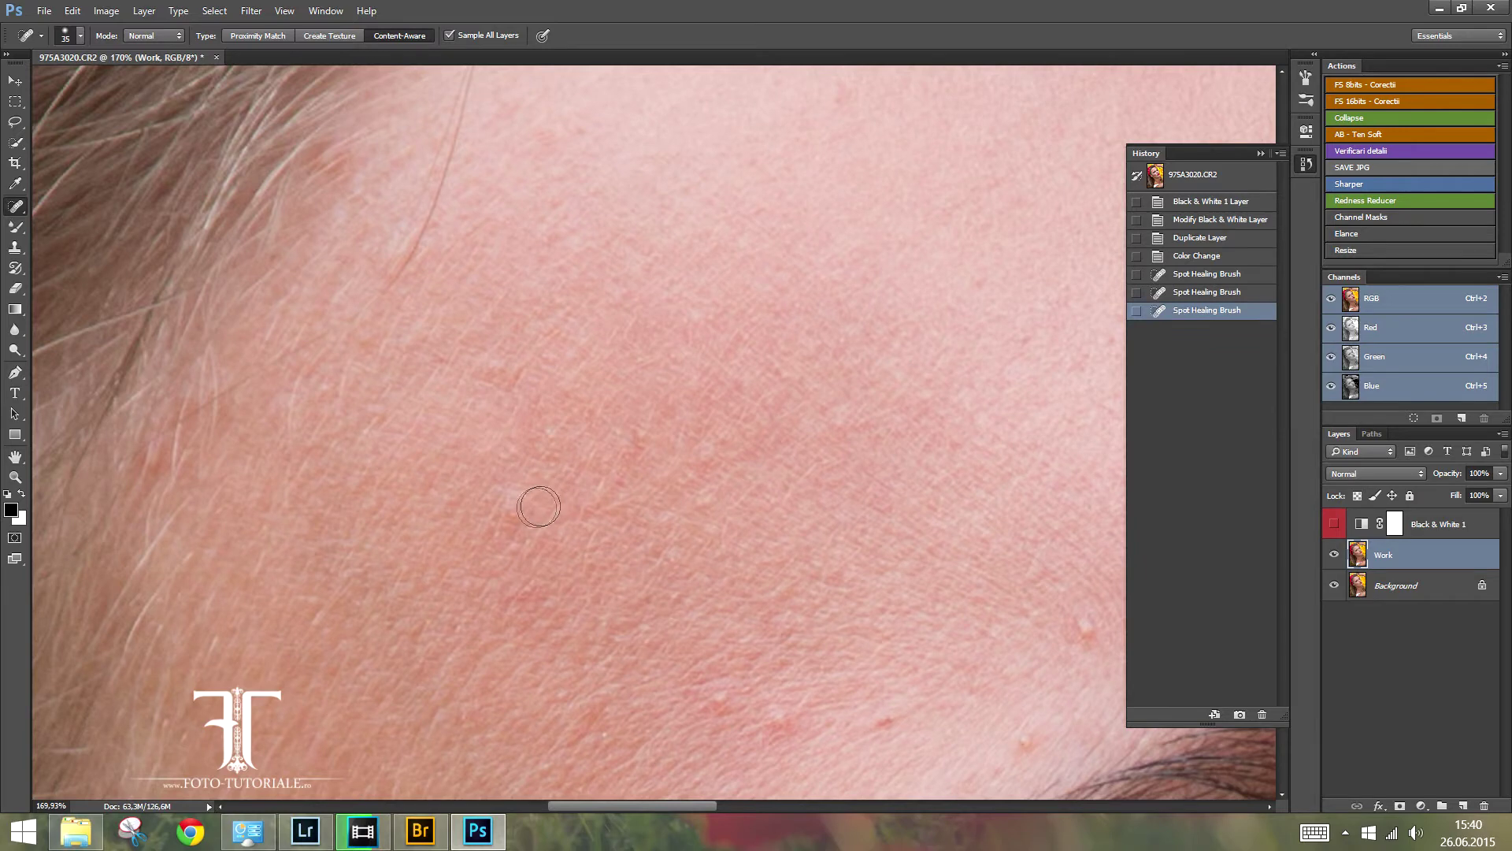
drag(591, 530, 548, 393)
drag(693, 583, 713, 596)
drag(630, 569, 661, 567)
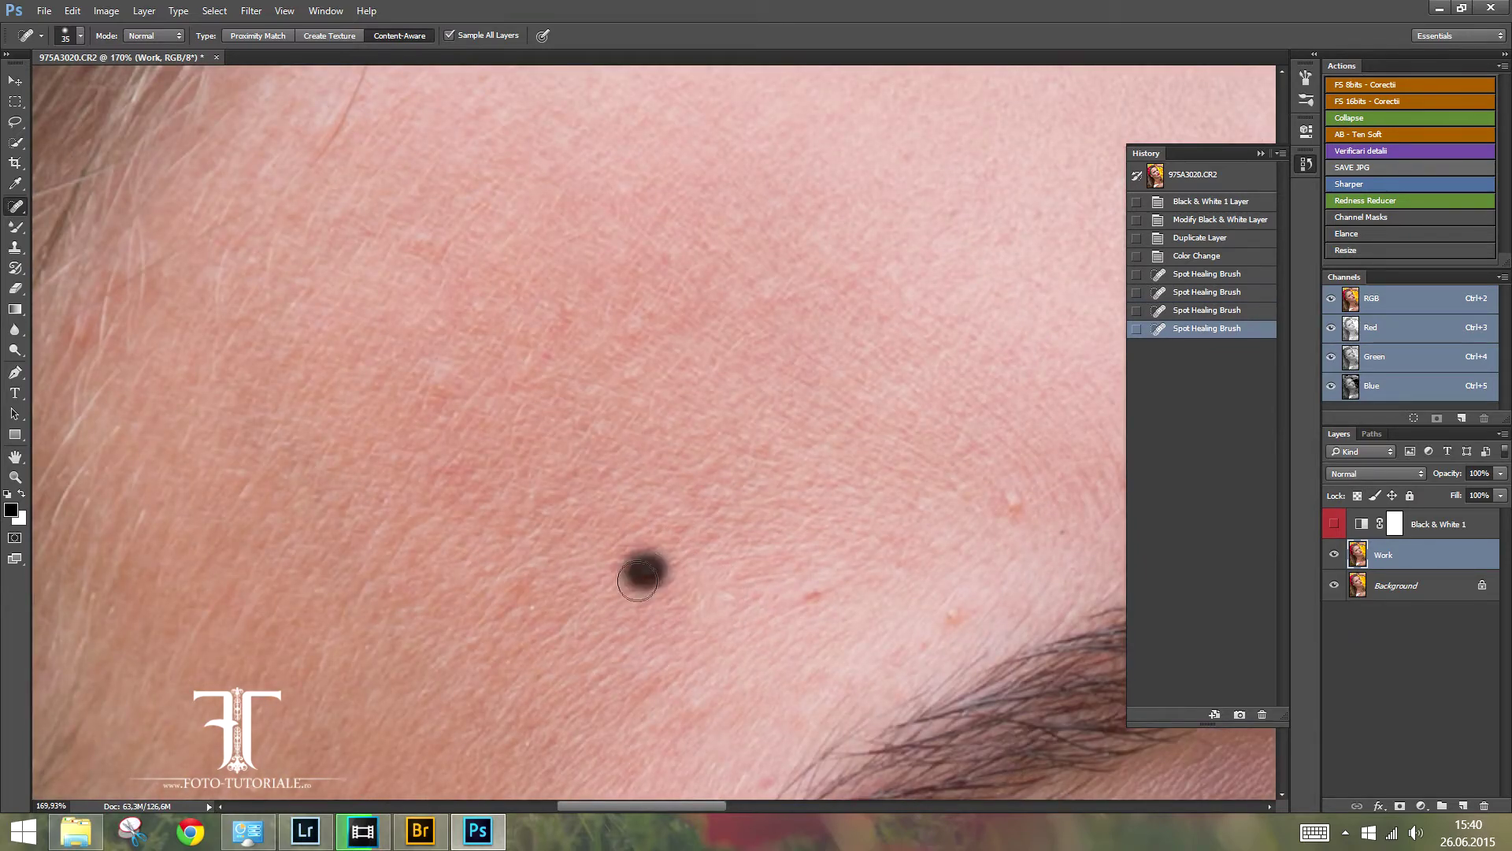
drag(883, 496, 838, 449)
drag(956, 461, 944, 473)
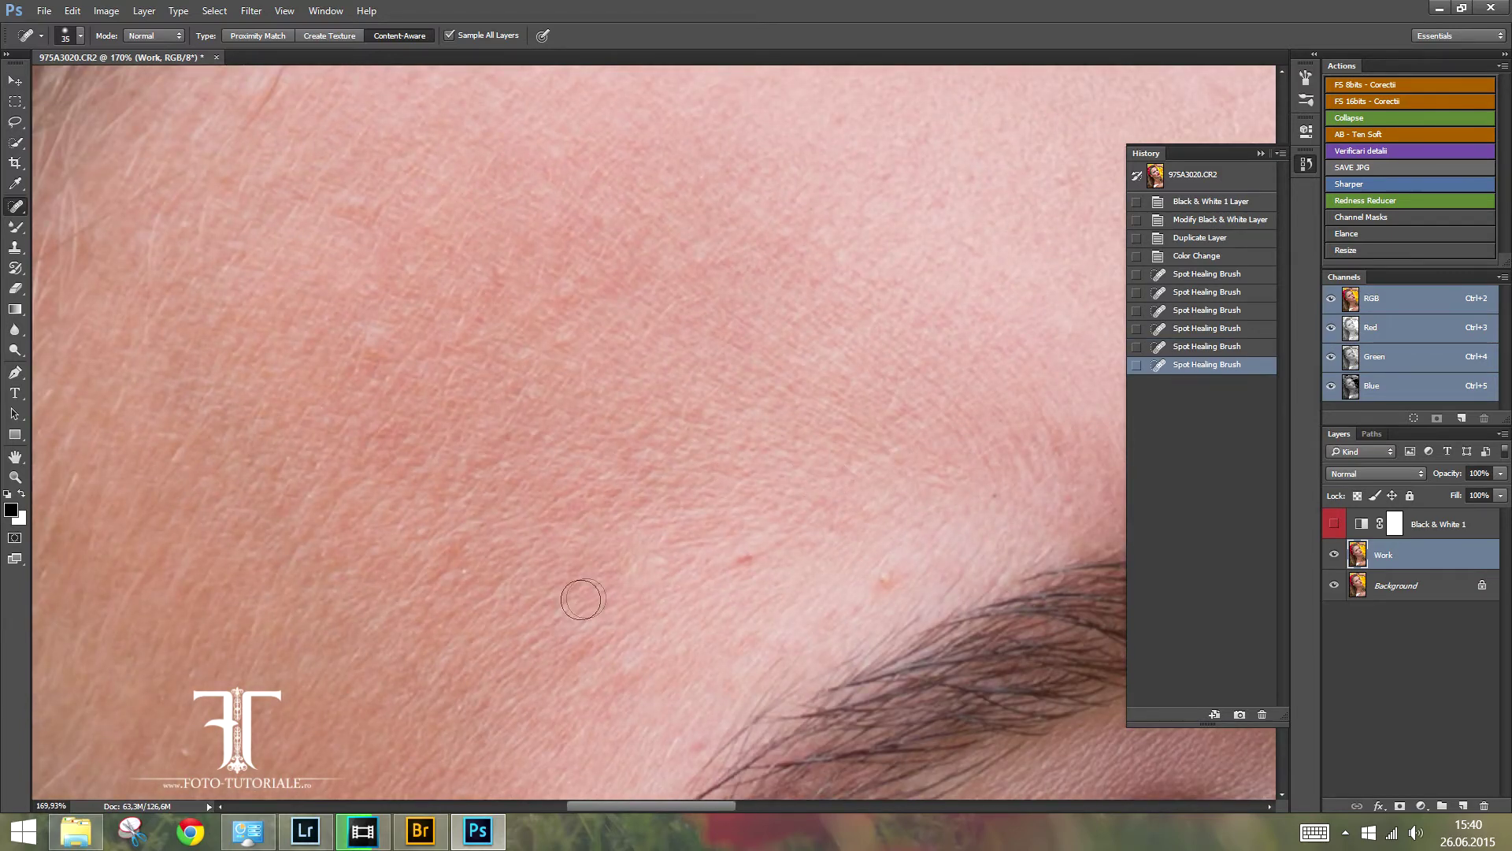
- Zoom in on the healed skin and toggle the Work layer to compare before and after
key(z)
mouse_move(614, 572)
mouse_down()
mouse_move(674, 609)
mouse_move(1267, 561)
mouse_up()
key(j)
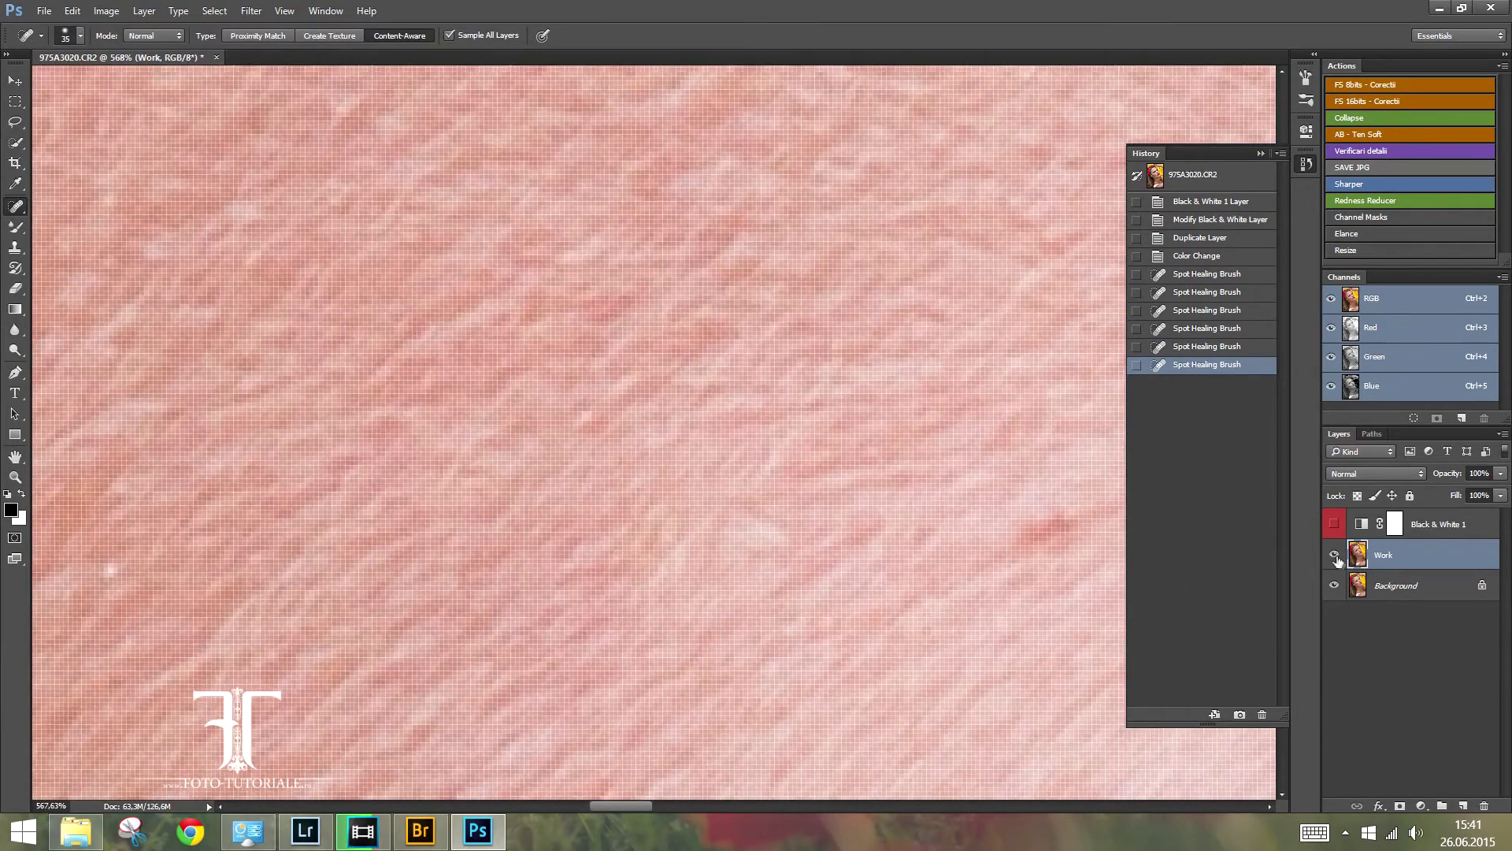
click(1335, 555)
click(1335, 555)
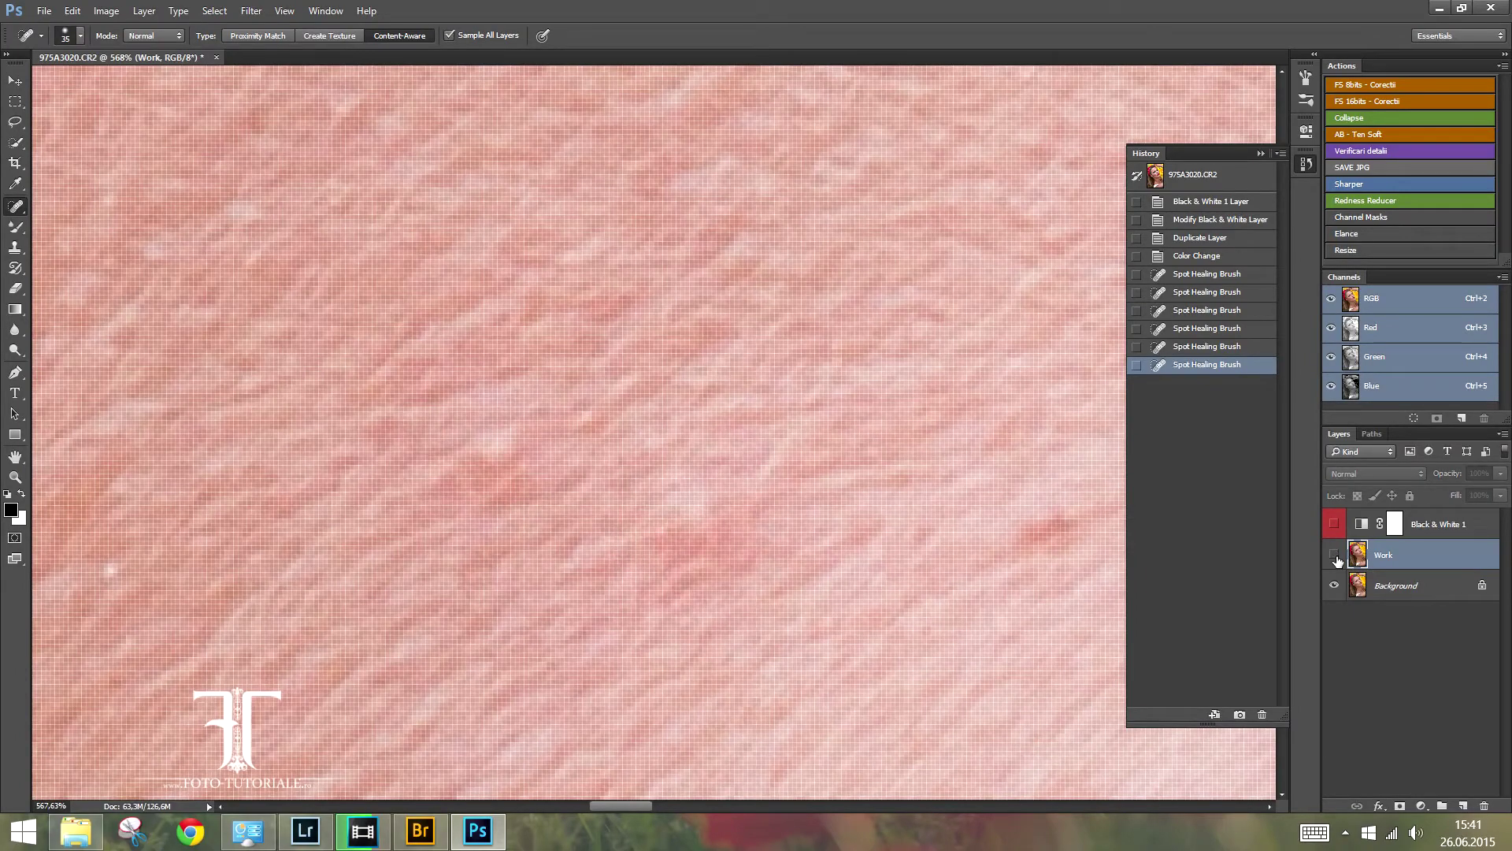
click(1335, 555)
drag(932, 563, 951, 596)
mouse_move(747, 460)
mouse_down()
mouse_move(628, 412)
mouse_move(691, 473)
mouse_up()
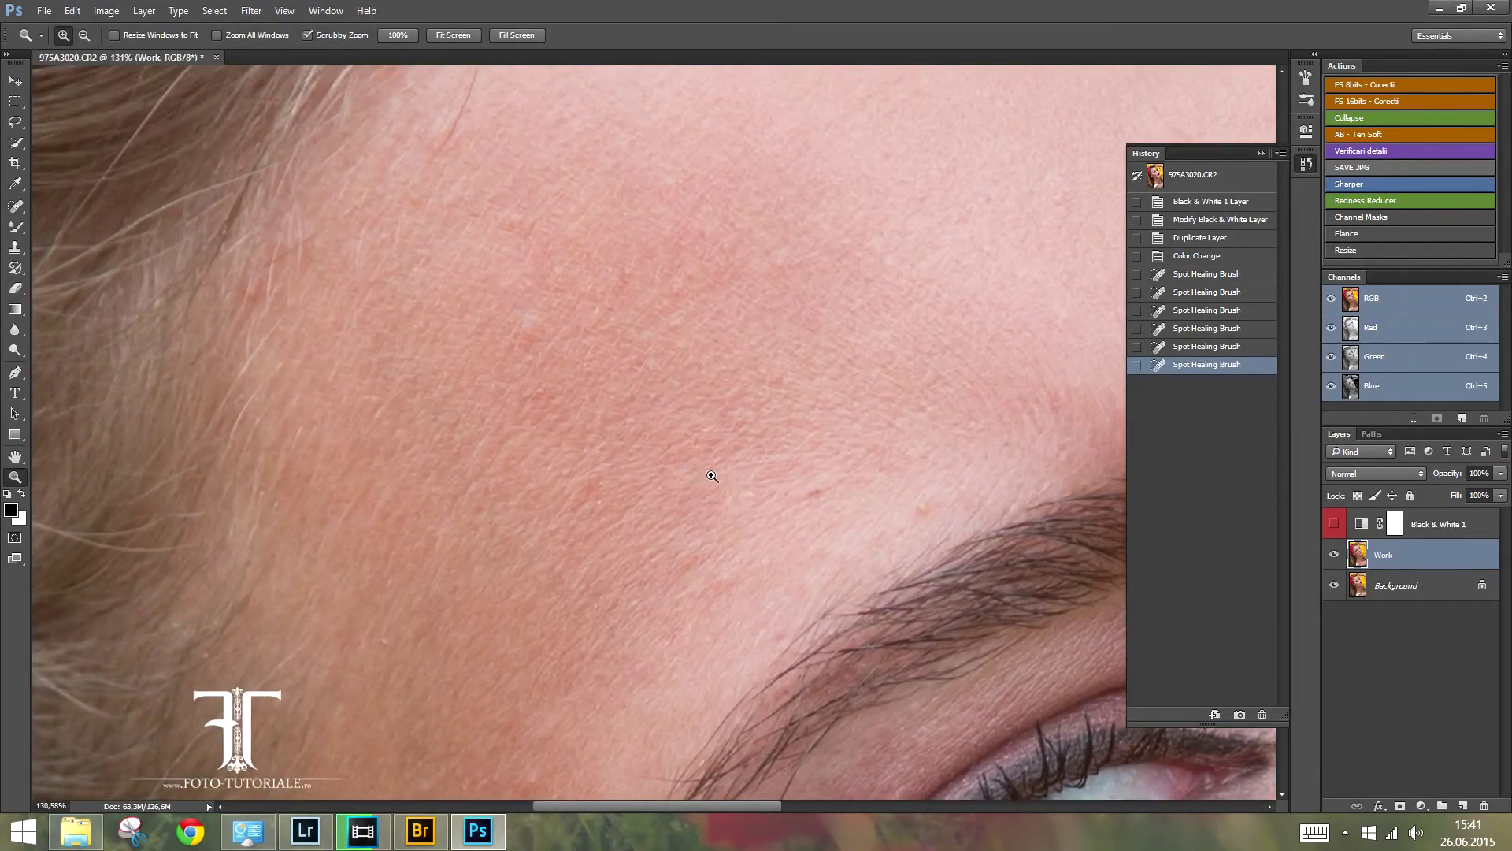
key(j)
mouse_move(784, 486)
mouse_down()
mouse_move(712, 492)
mouse_move(768, 506)
mouse_up()
key(z)
key(j)
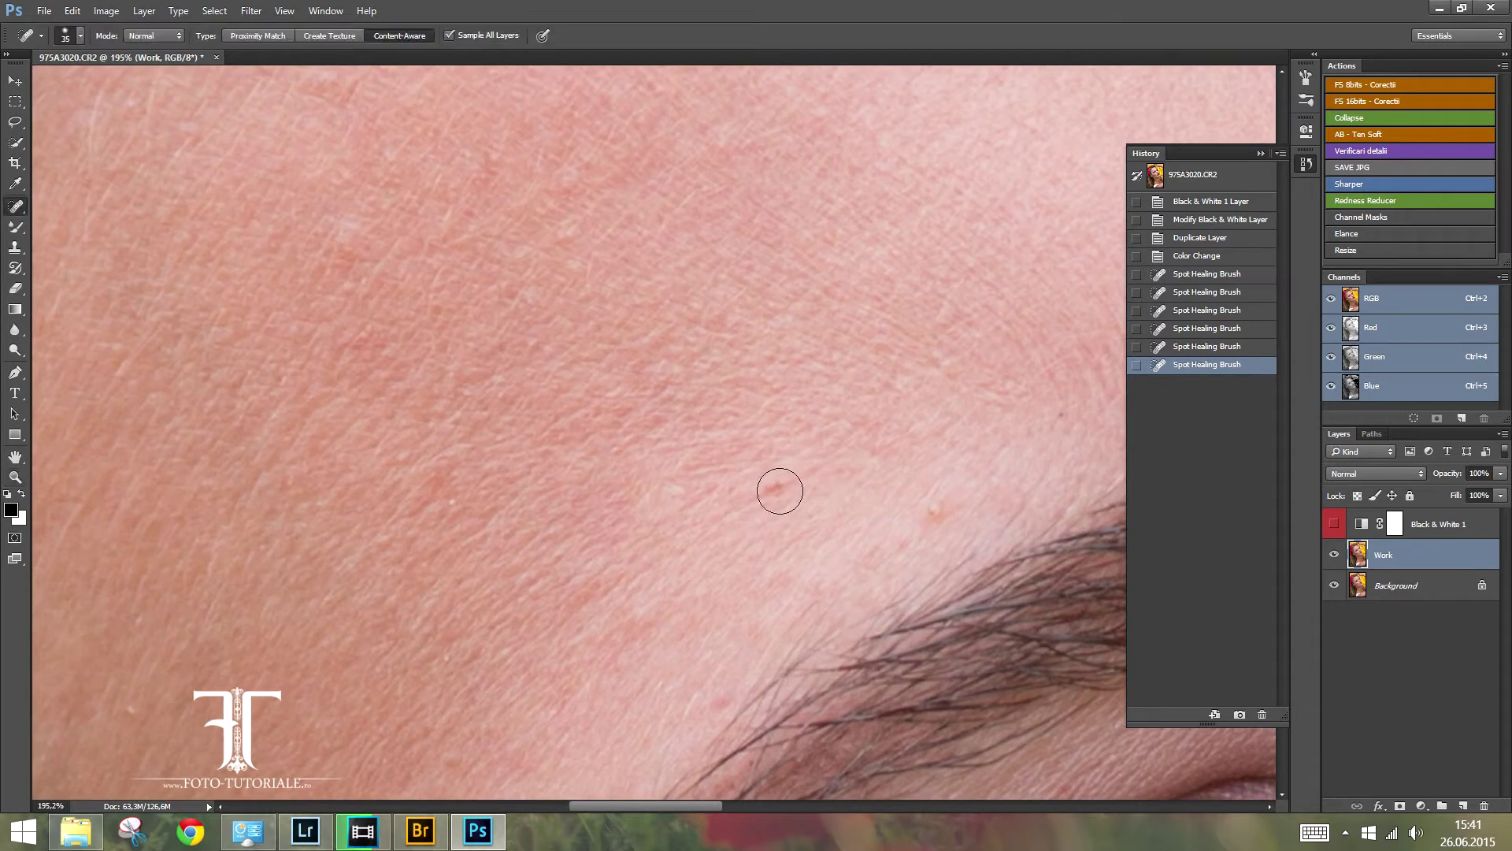
- Heal the red spot above the eyebrow and several small forehead spots, brush 30 then 45
click(773, 486)
drag(746, 570, 656, 576)
key(bracketleft)
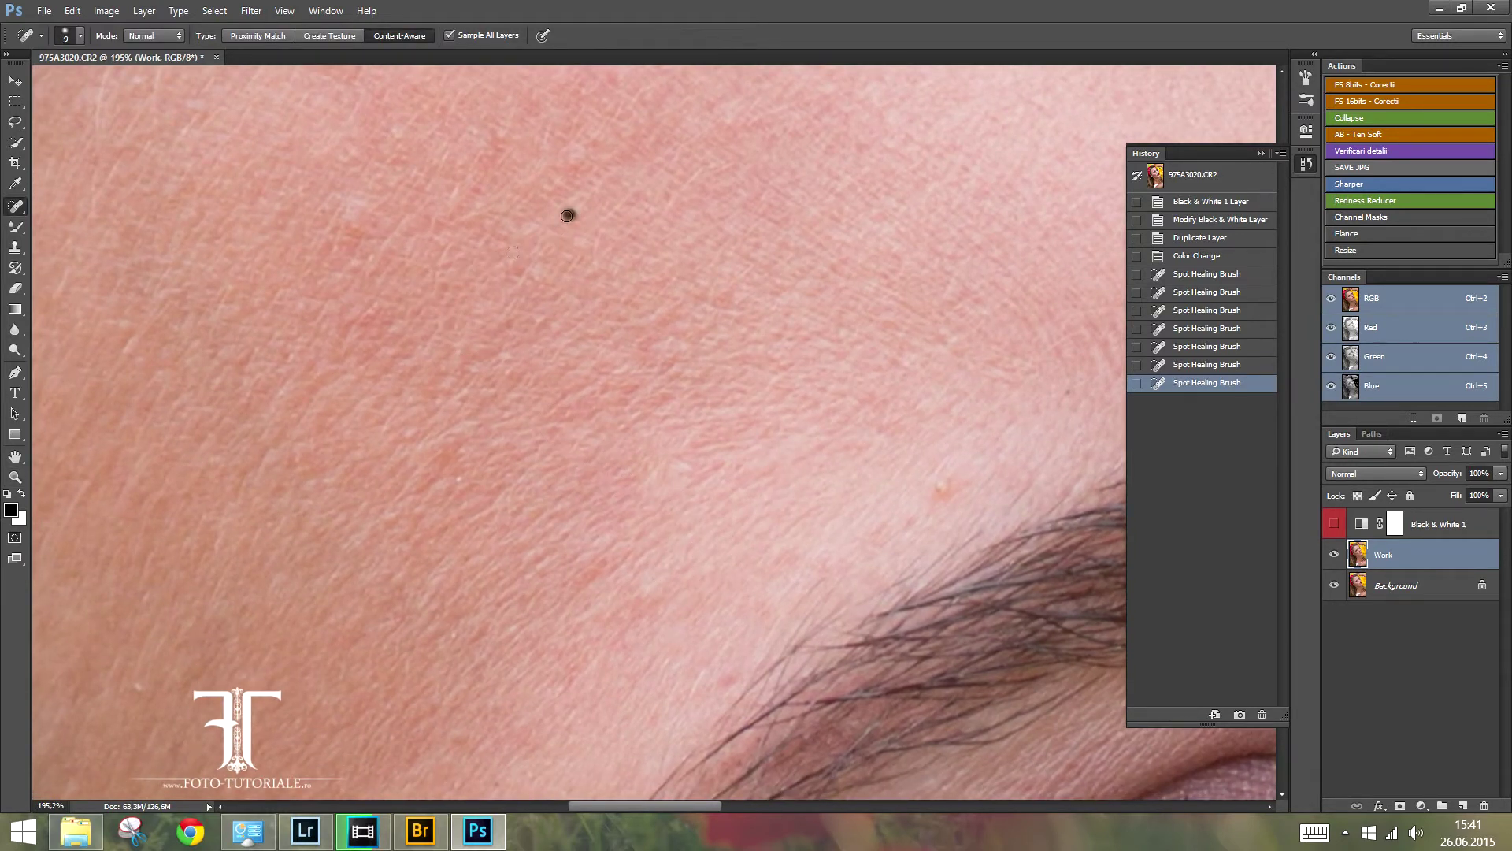
drag(543, 315, 557, 249)
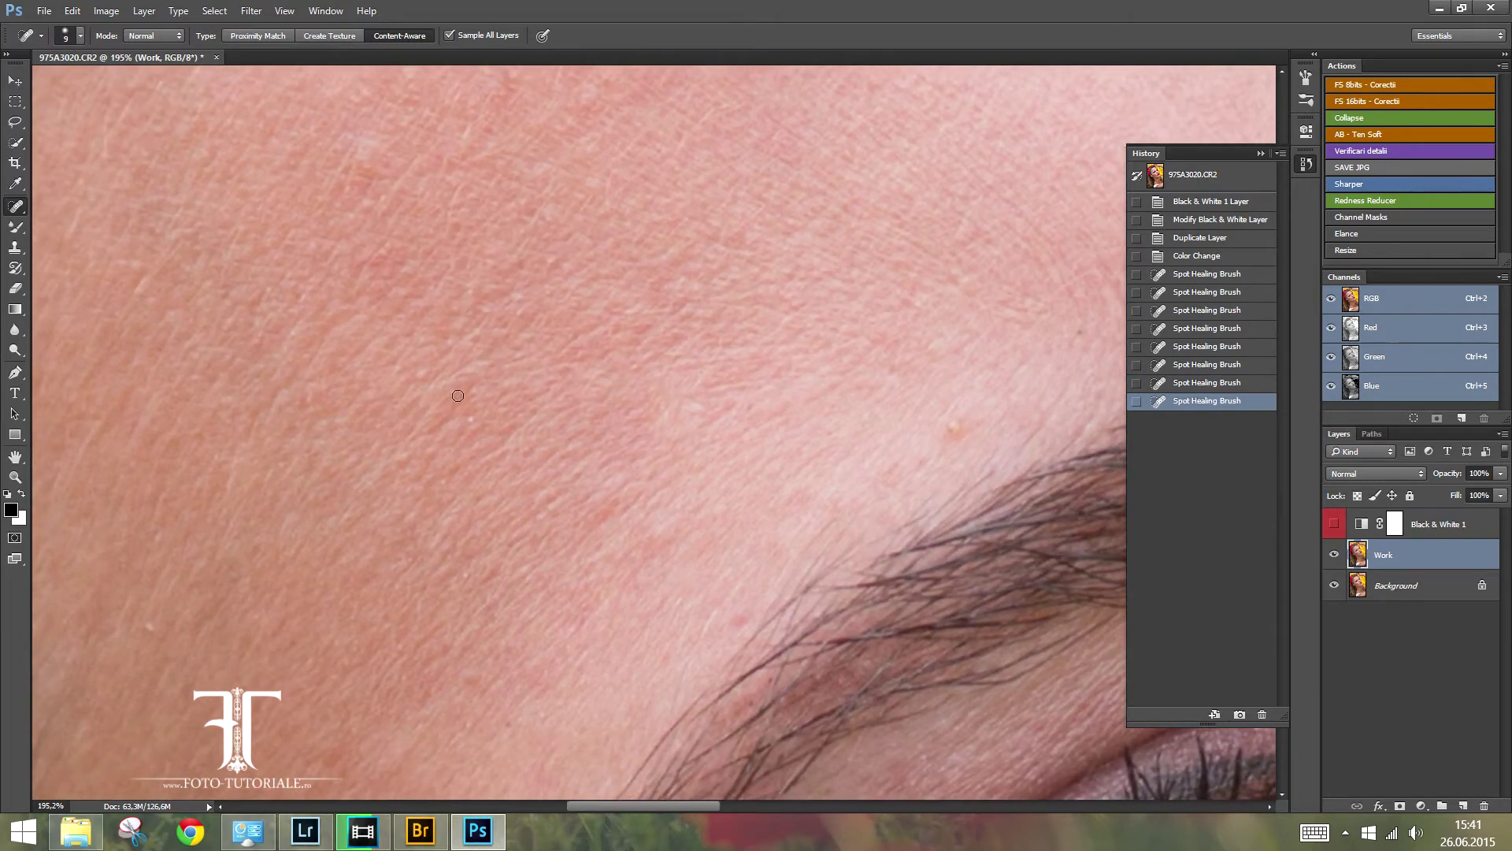
drag(446, 403, 444, 405)
drag(391, 467, 425, 391)
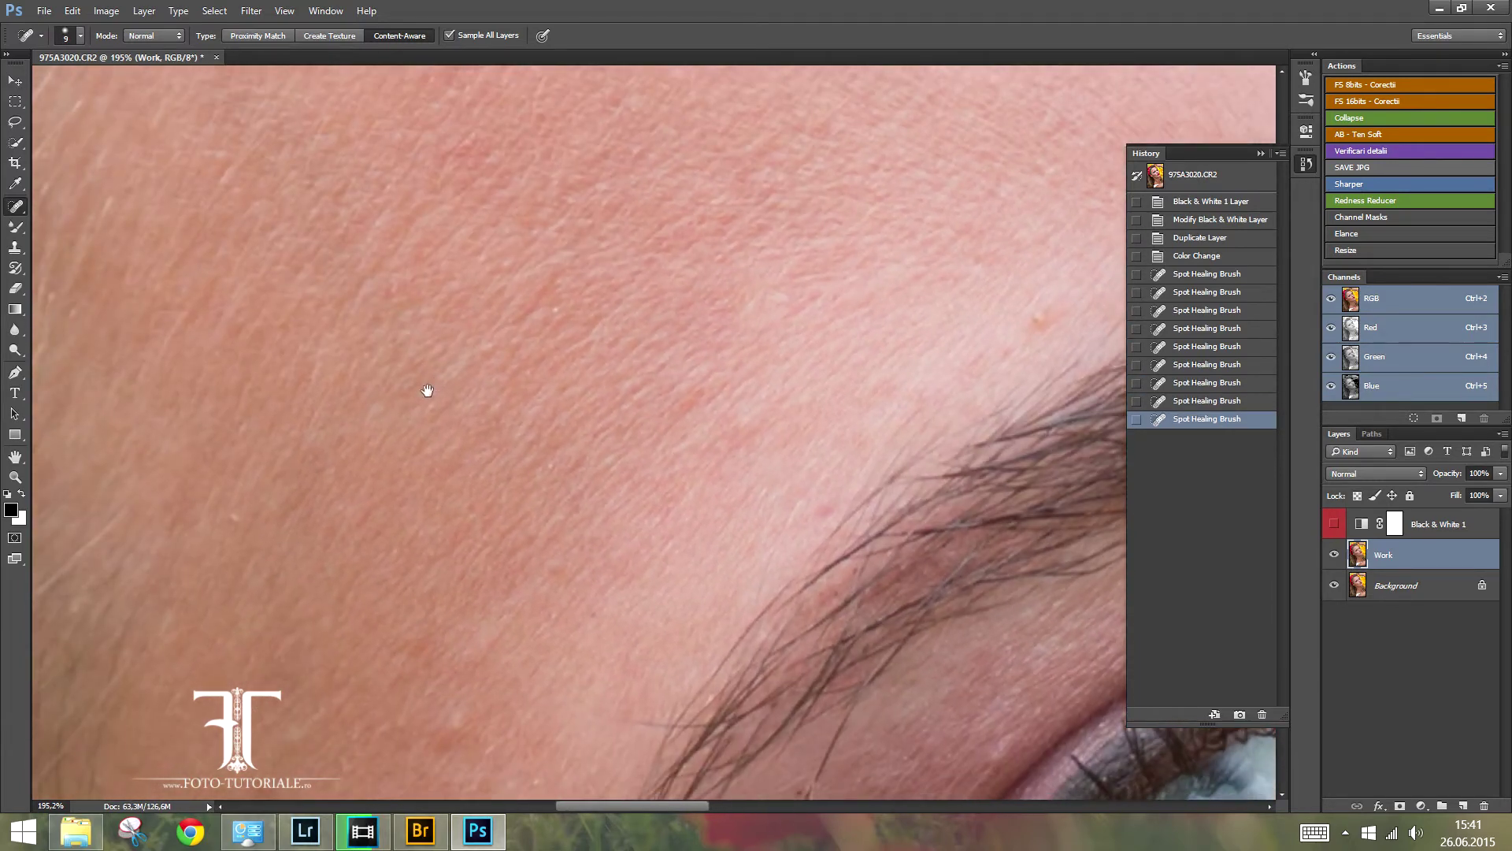
drag(261, 511, 263, 512)
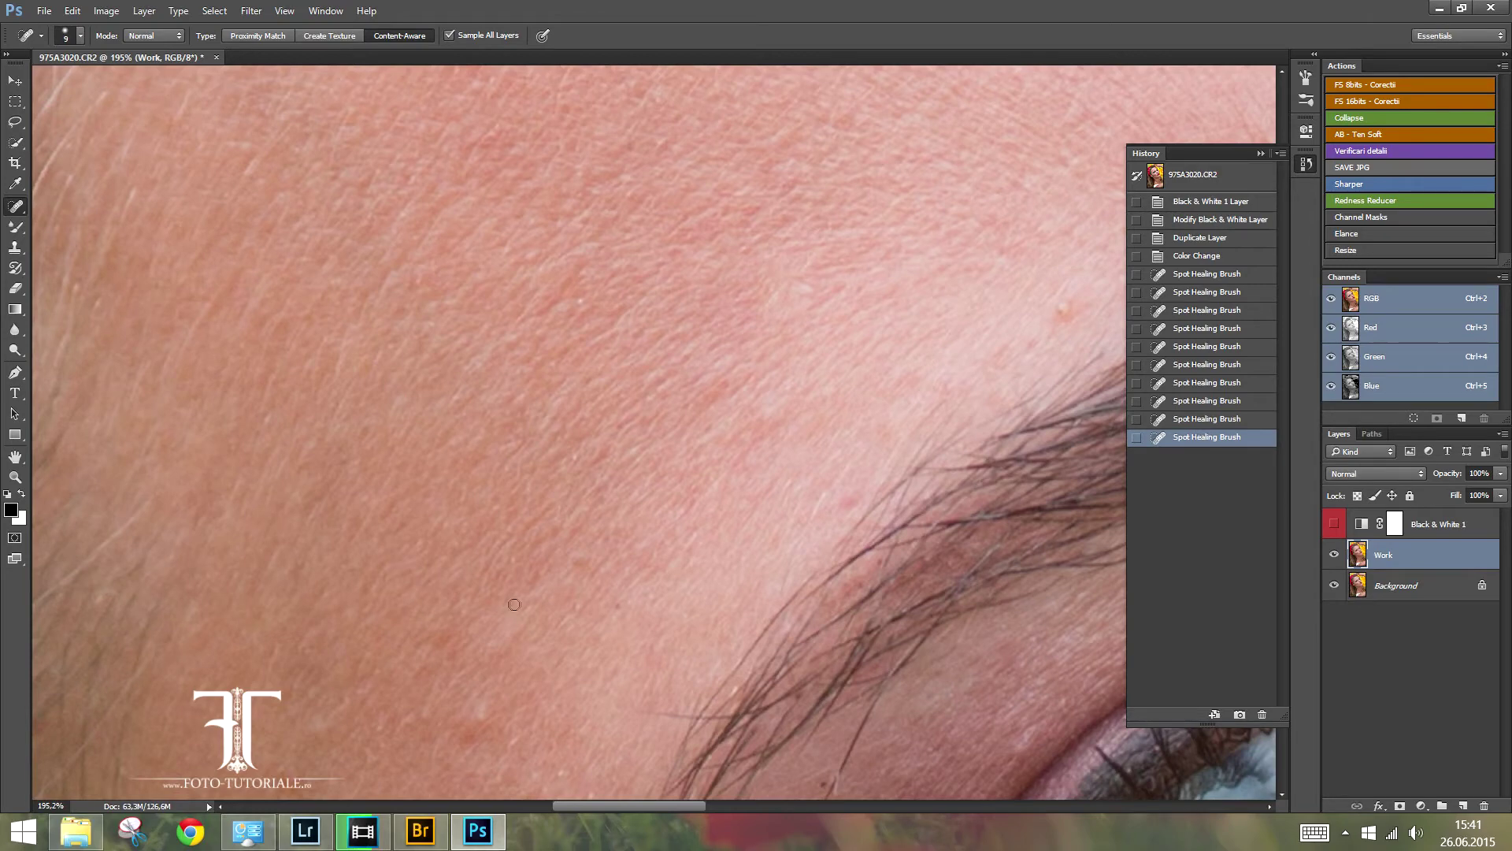
scroll(551, 417, up, 5)
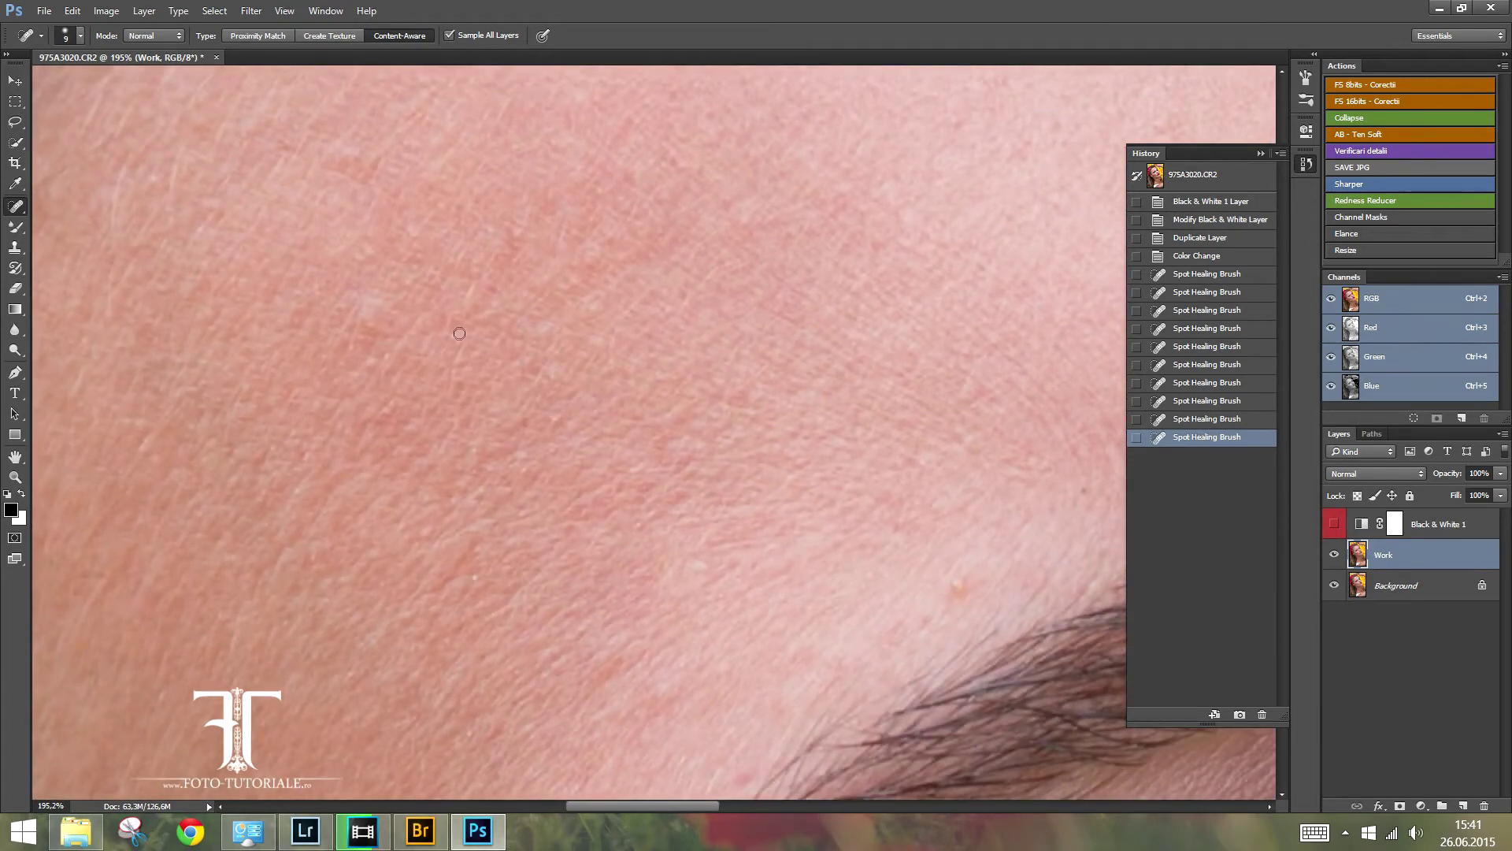
key(bracketright)
key(bracketright)
drag(365, 323, 371, 305)
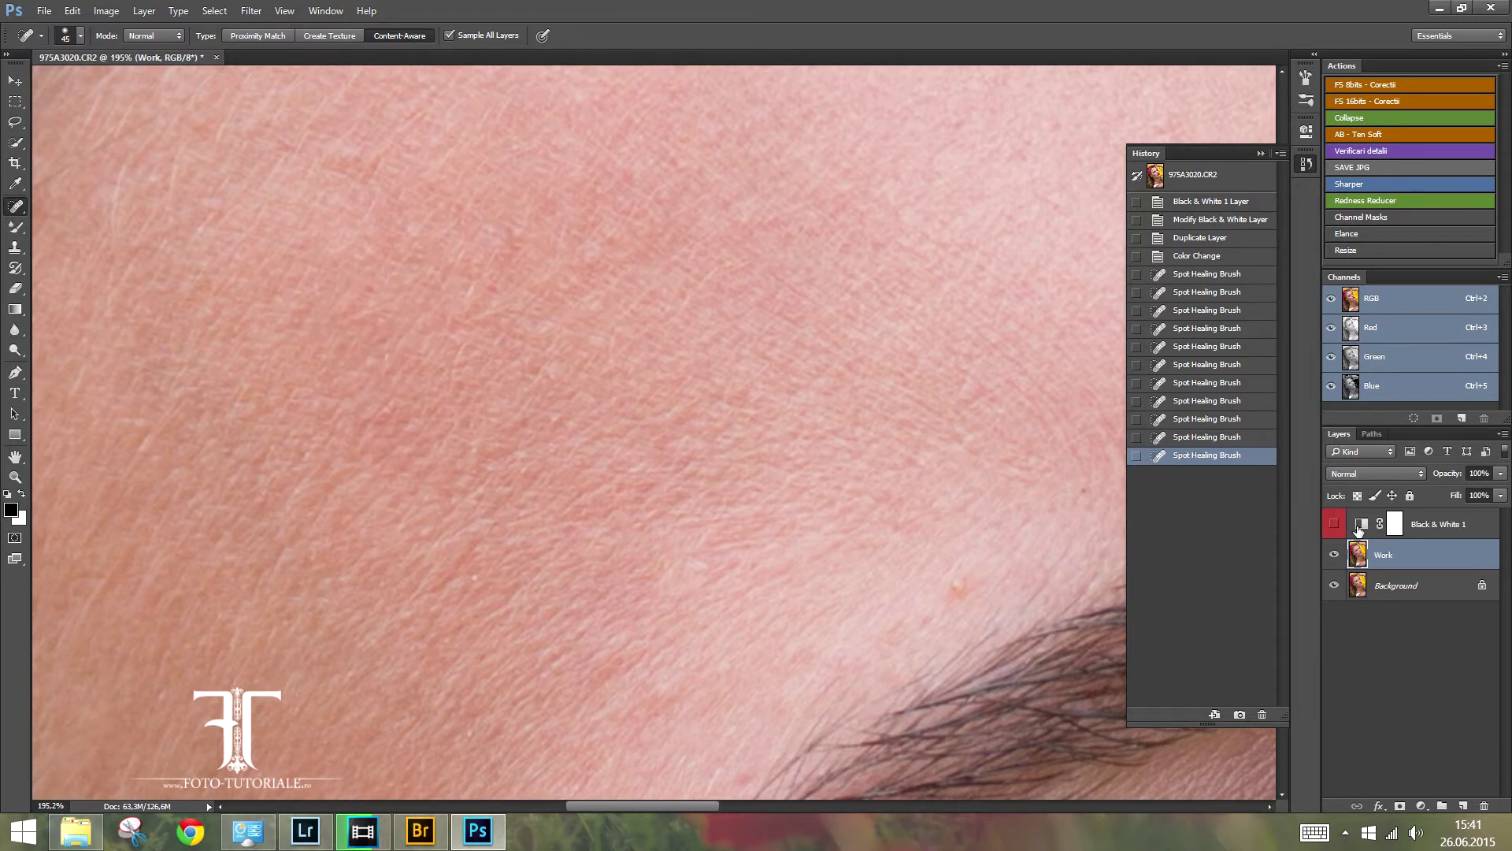
- Revert history to before any spot healing and switch to the Healing Brush on Work
click(1224, 274)
key(ctrl+alt+z)
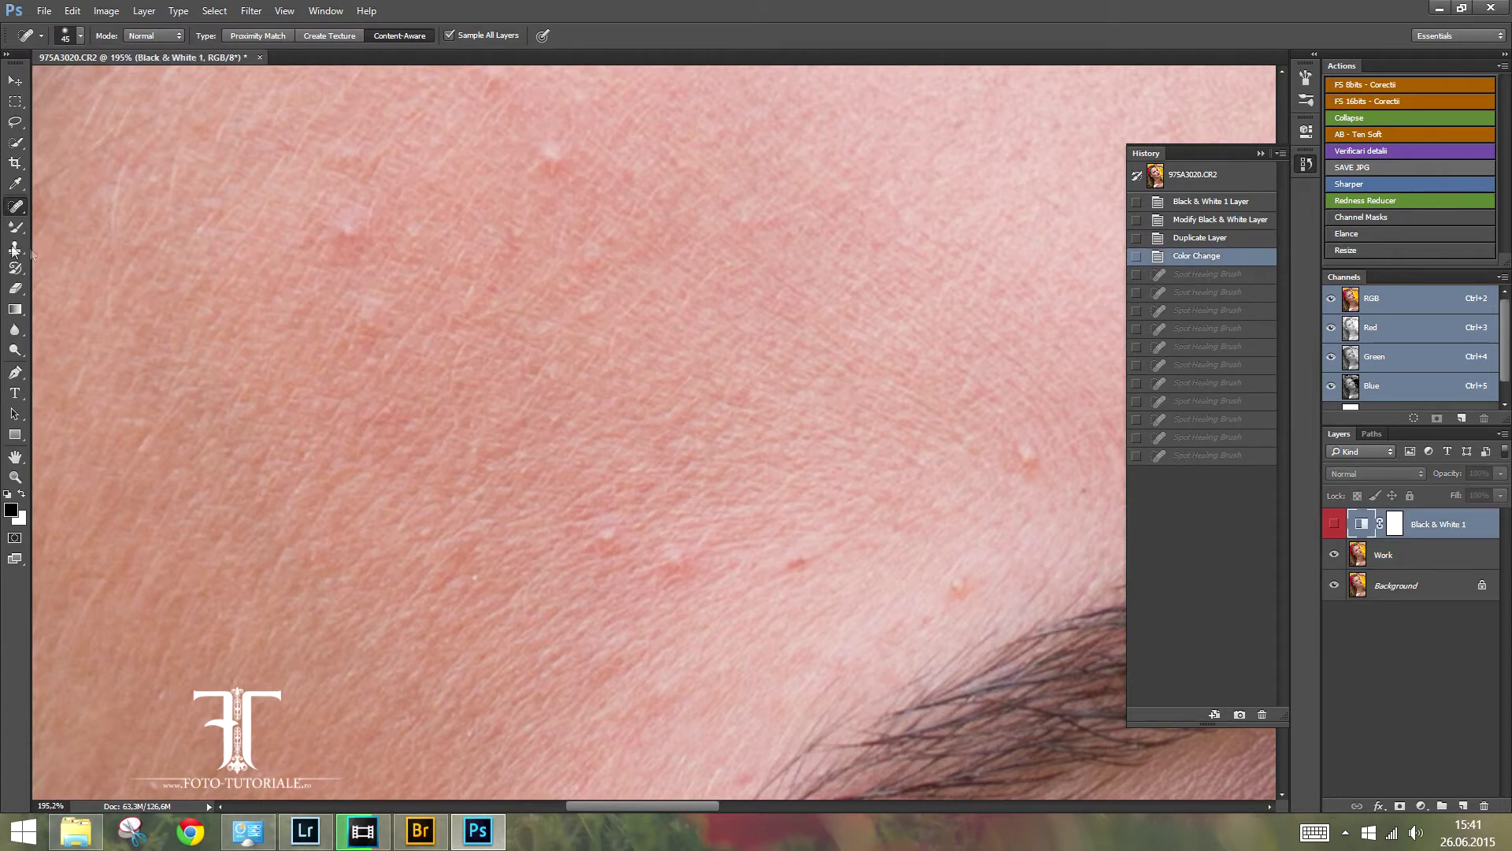
right_click(16, 206)
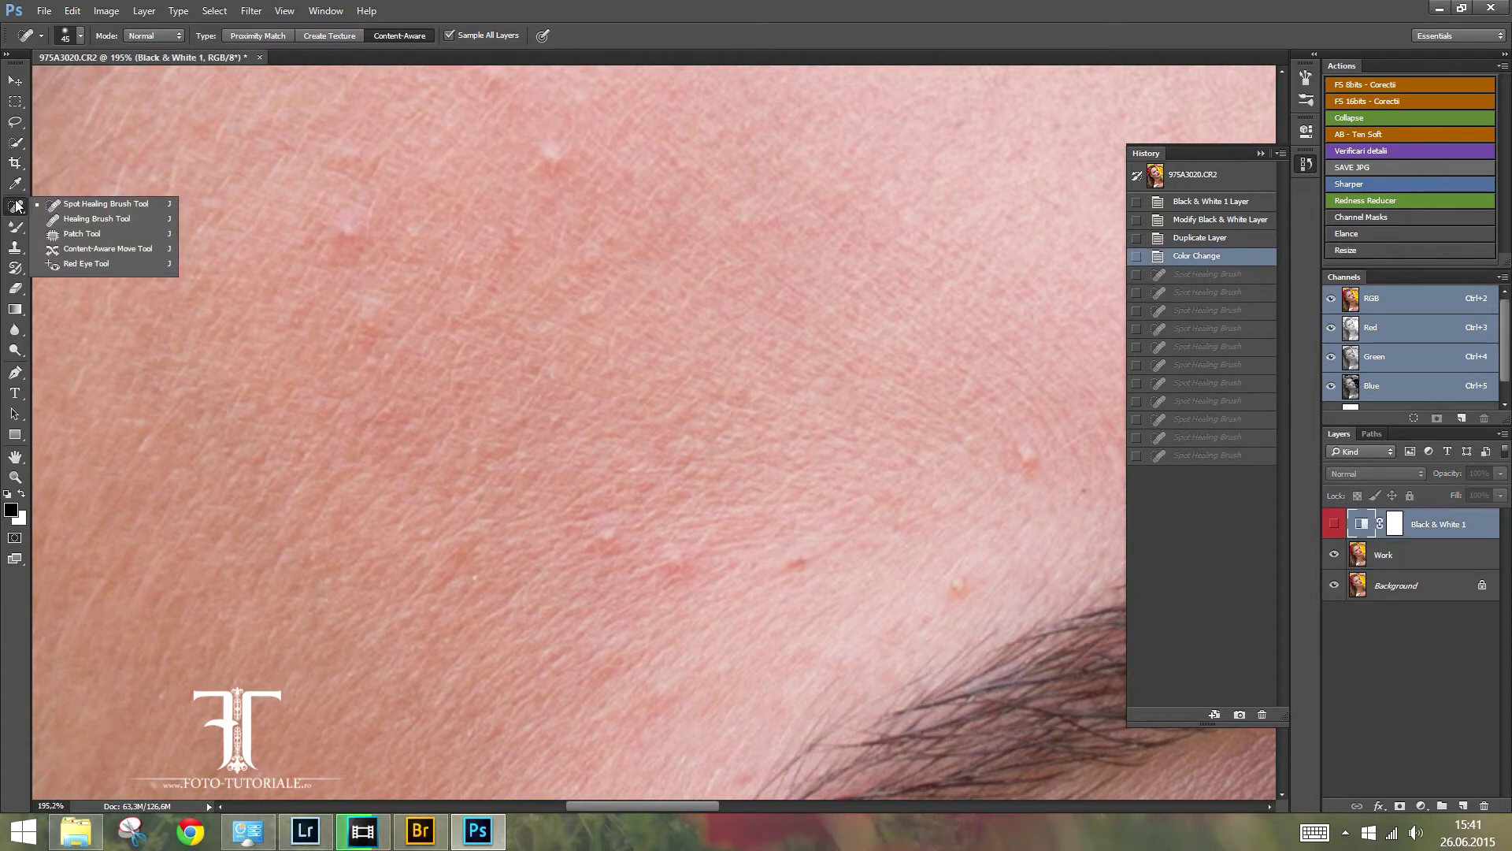
click(78, 221)
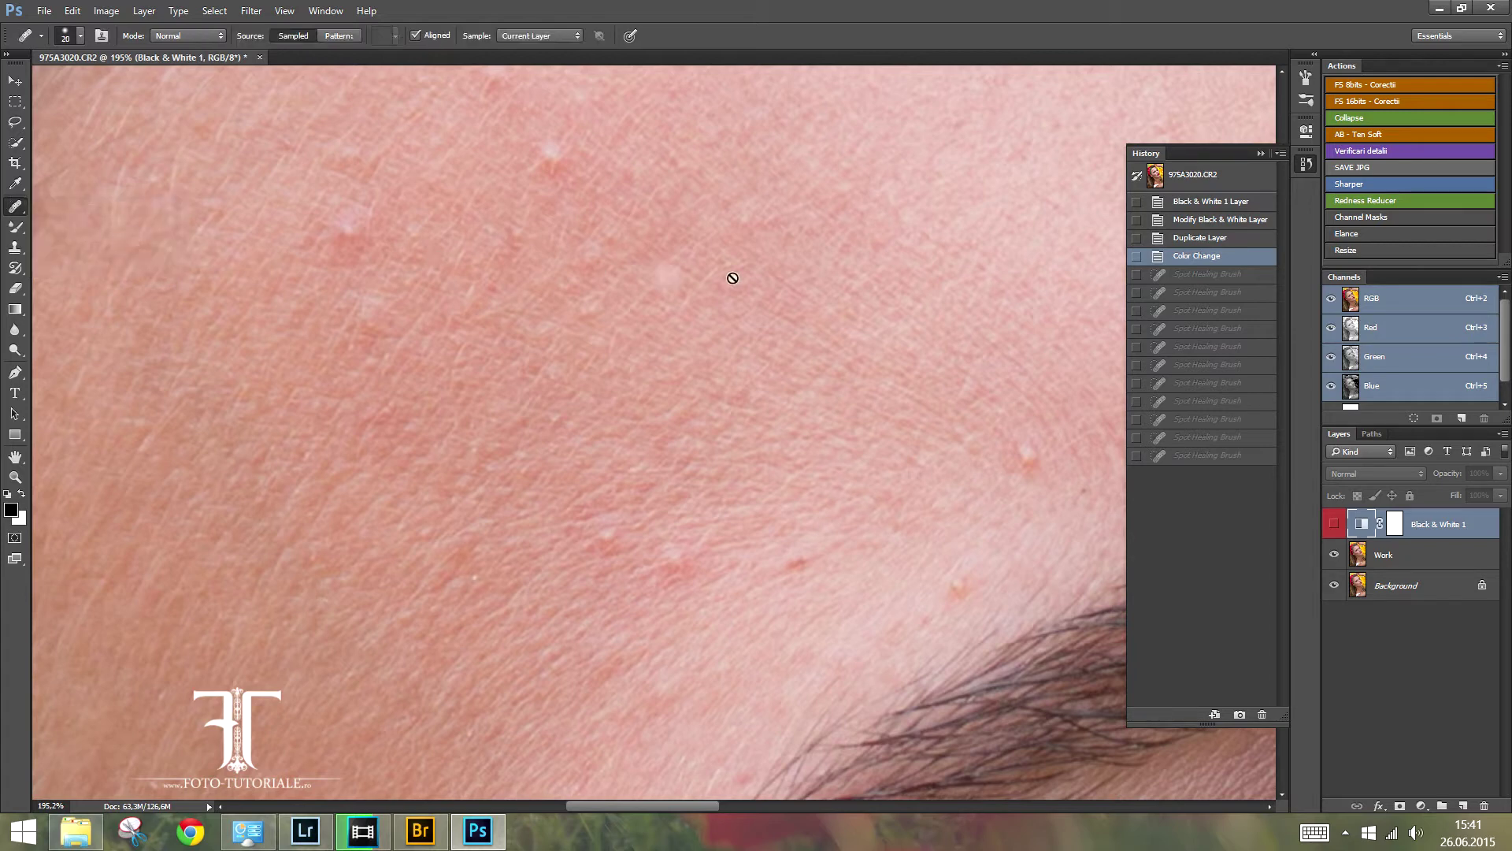
click(1413, 556)
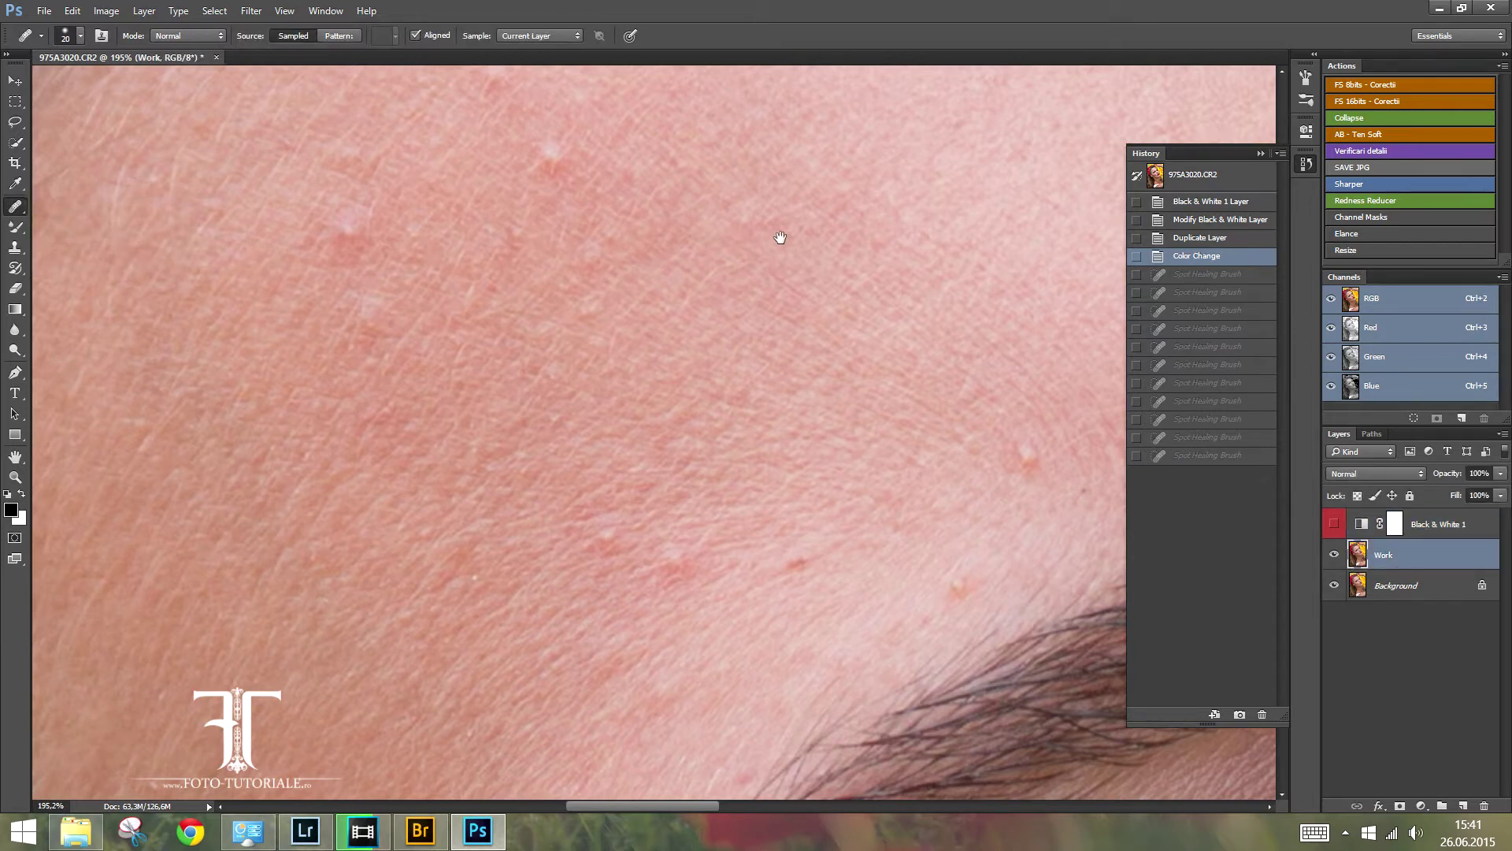
- Zoom out, then zoom in closely on the forehead skin
scroll(749, 378, up, 5)
key(z)
drag(640, 438, 593, 378)
key(j)
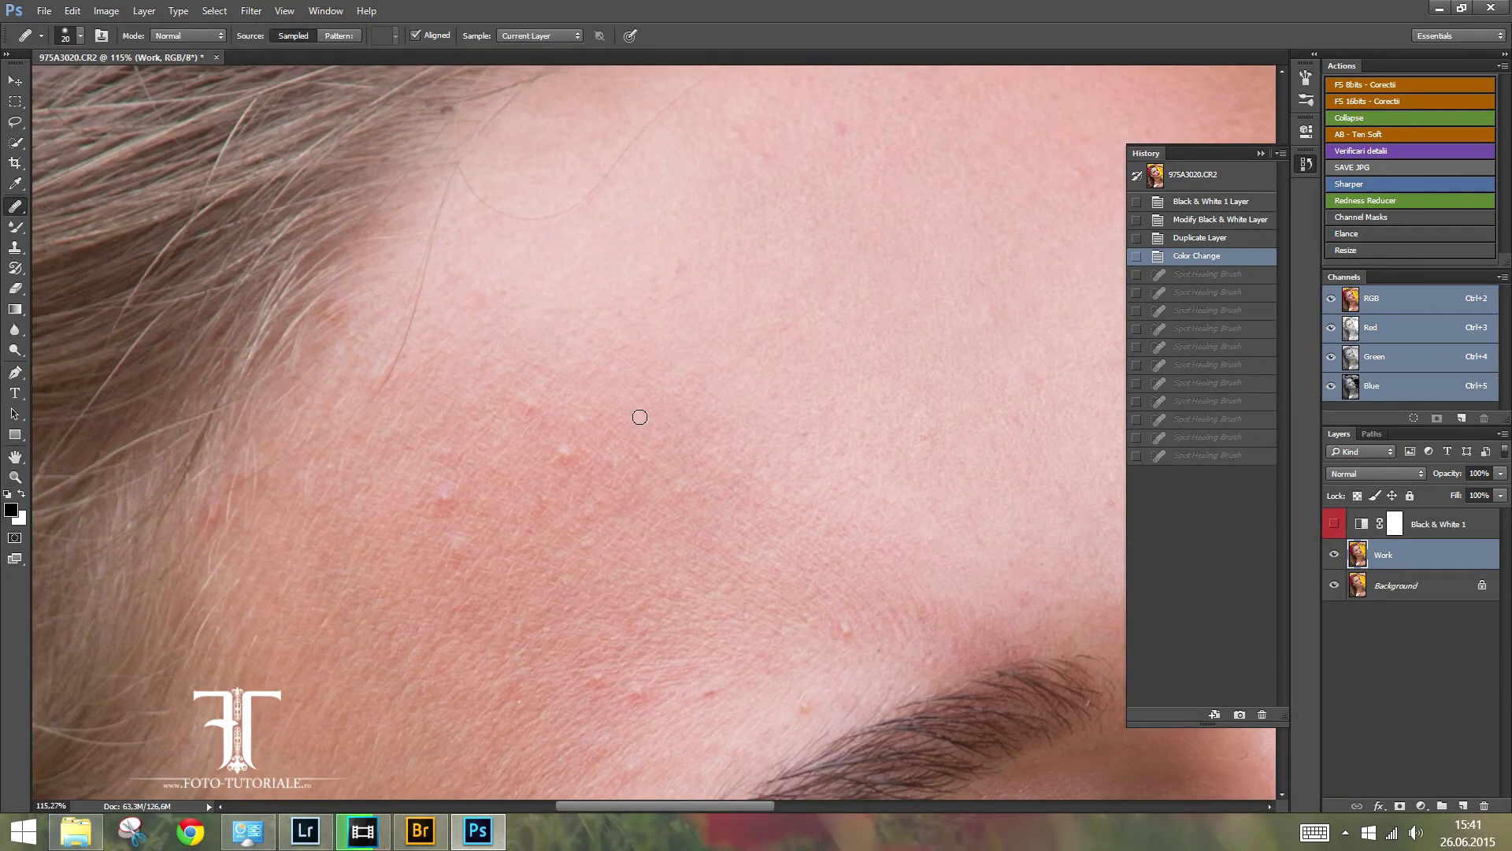
right_click(15, 207)
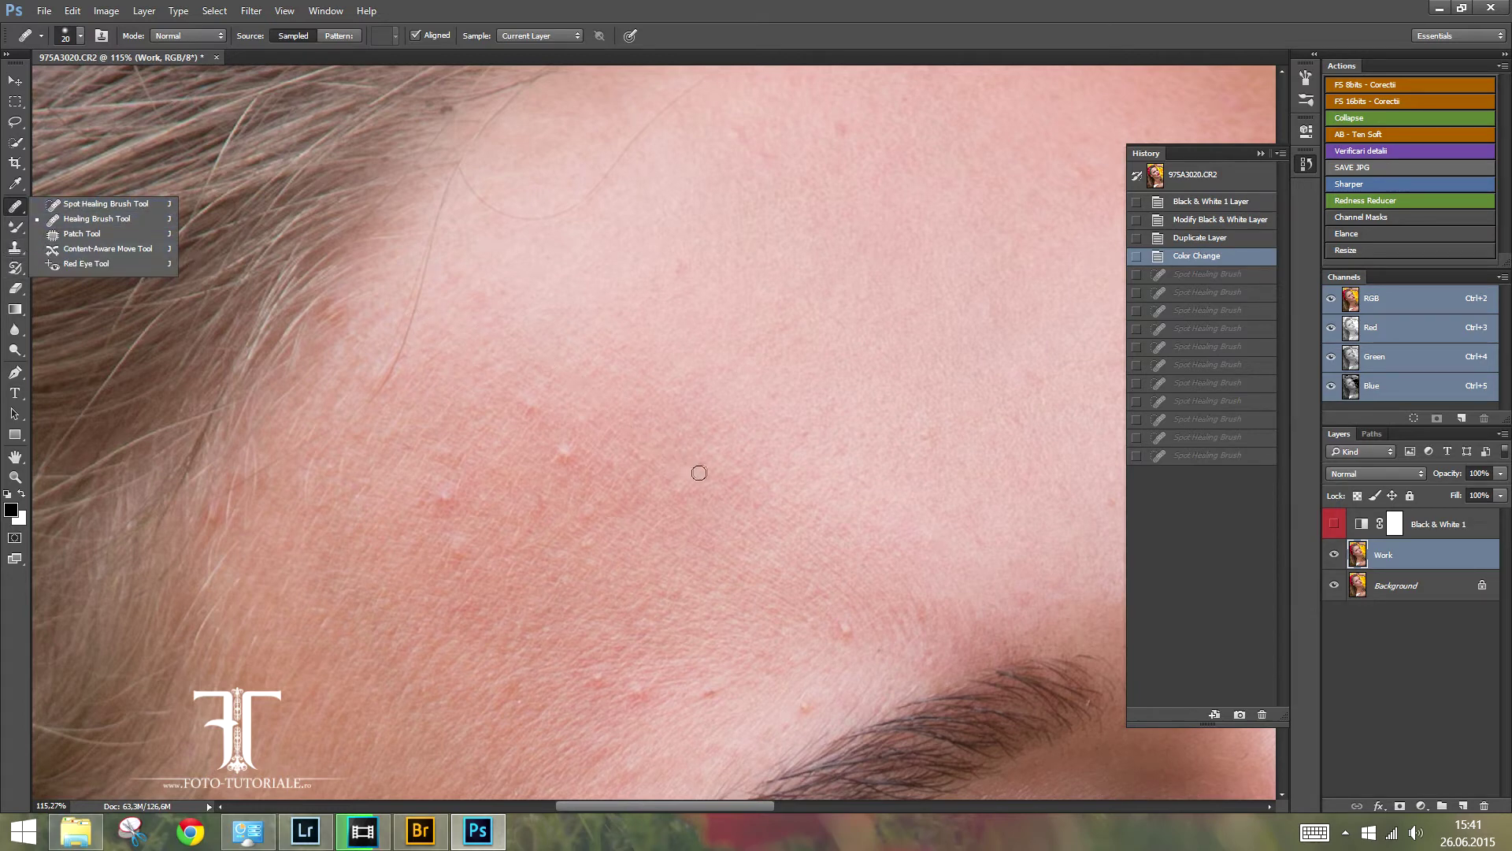
click(643, 446)
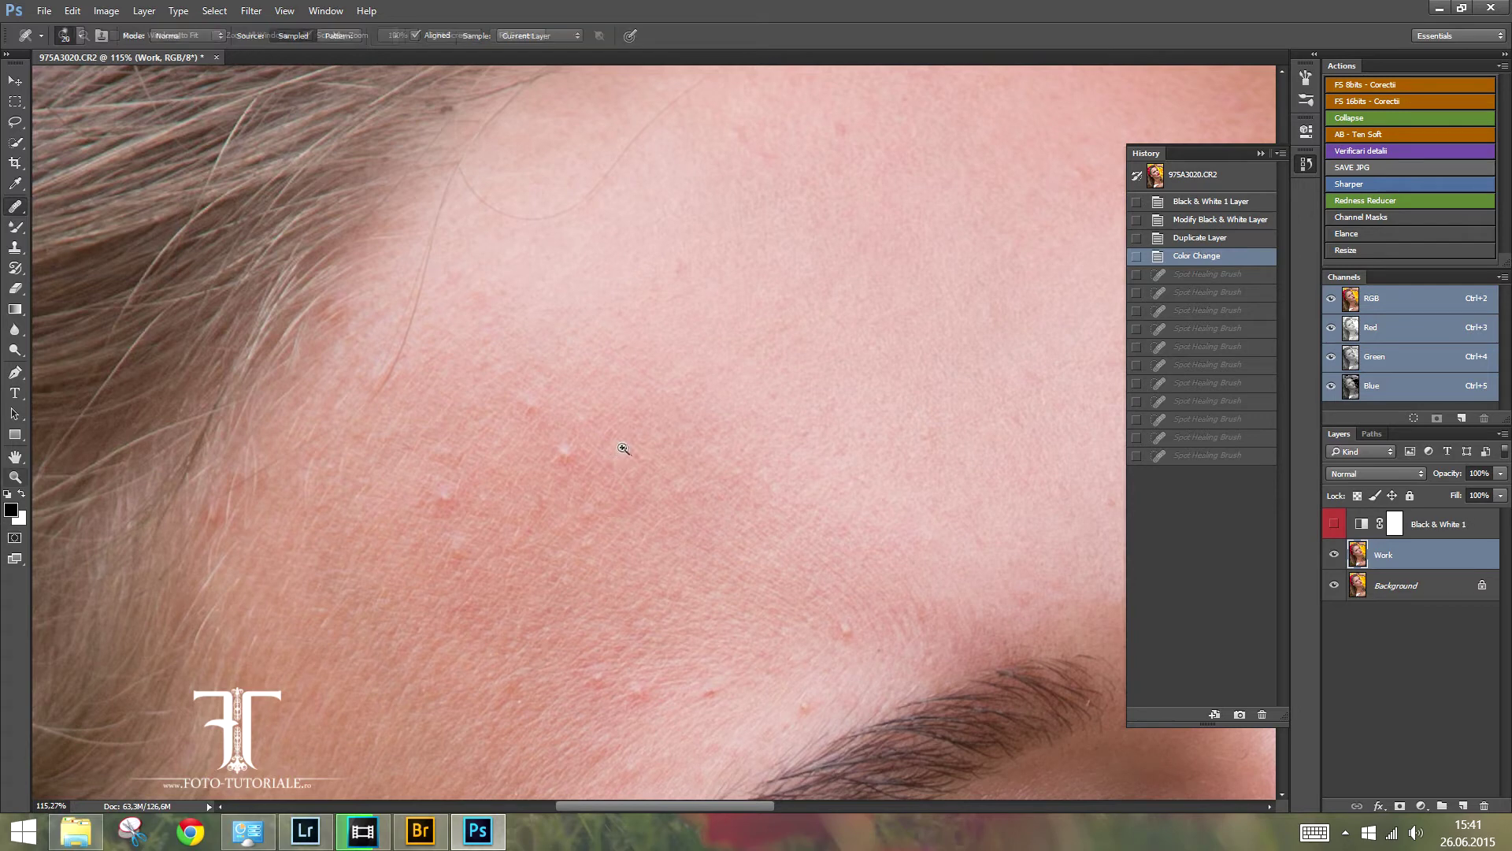
drag(626, 447, 718, 463)
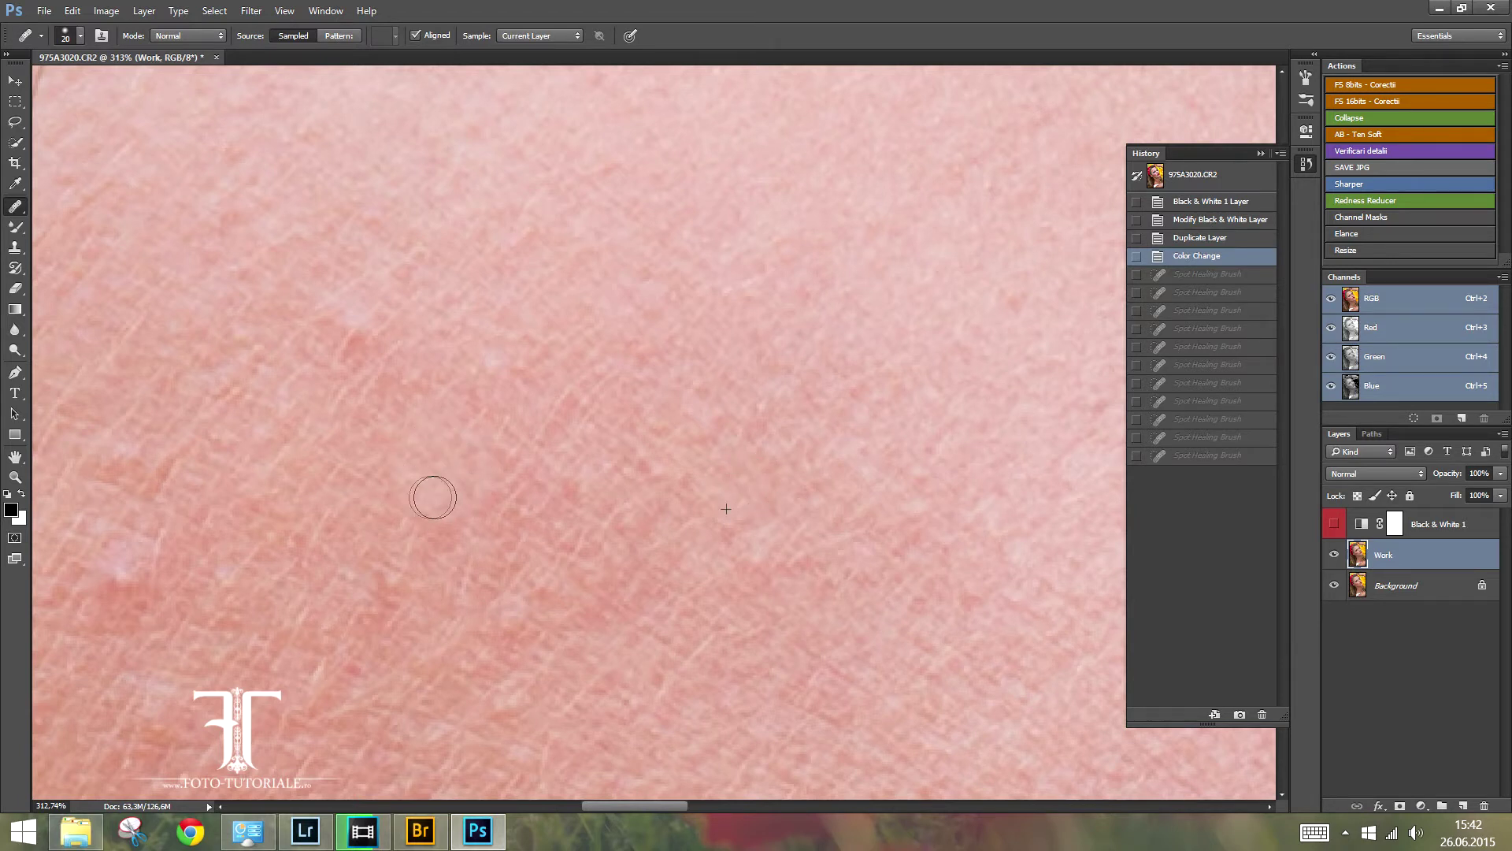
- Heal a forehead blemish with sampled skin and zoom out to about 209%
drag(429, 497, 378, 462)
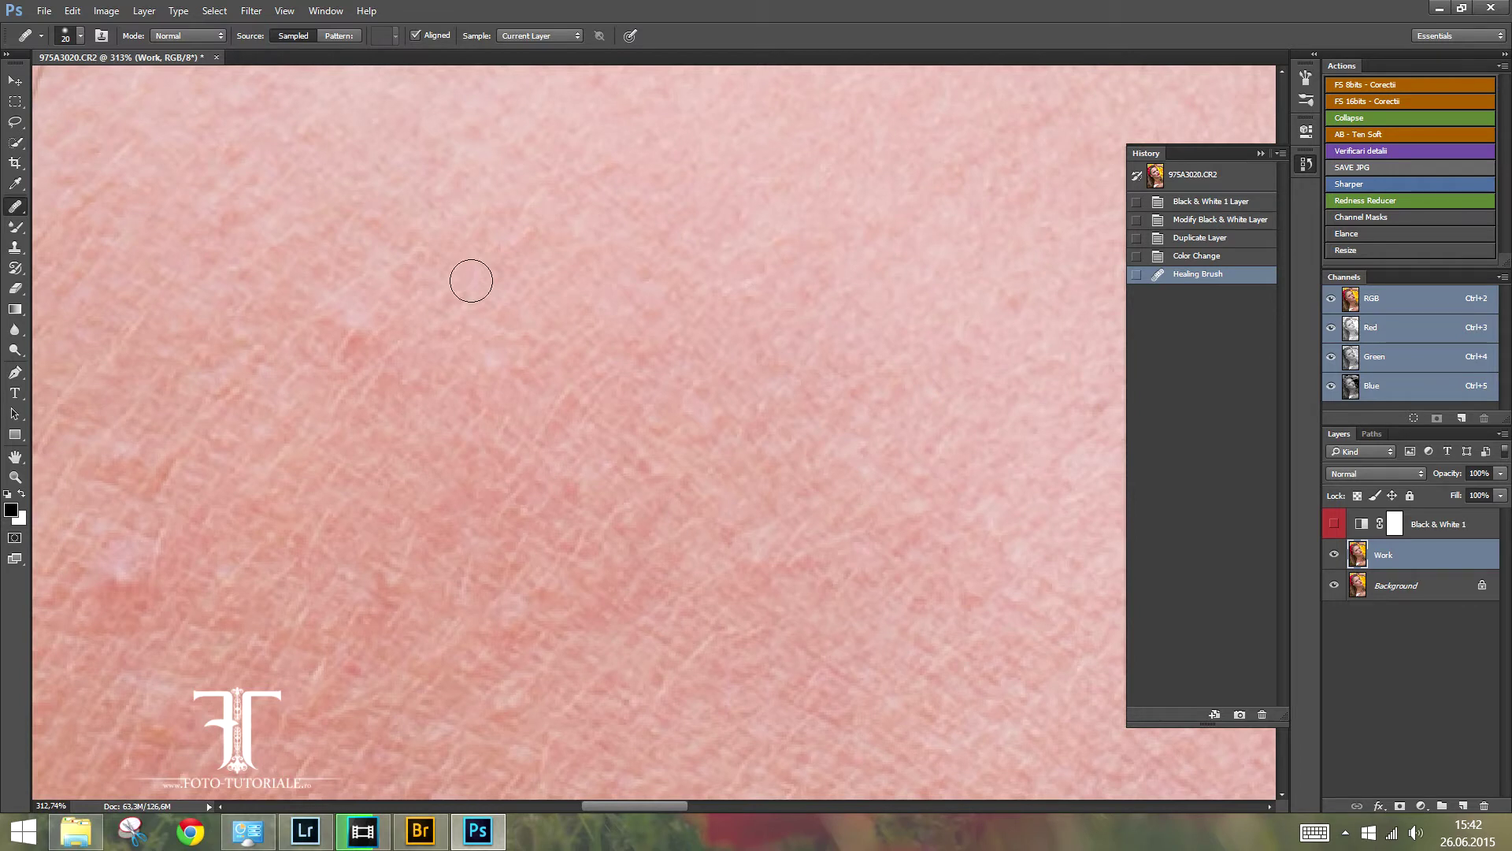
drag(162, 287, 187, 284)
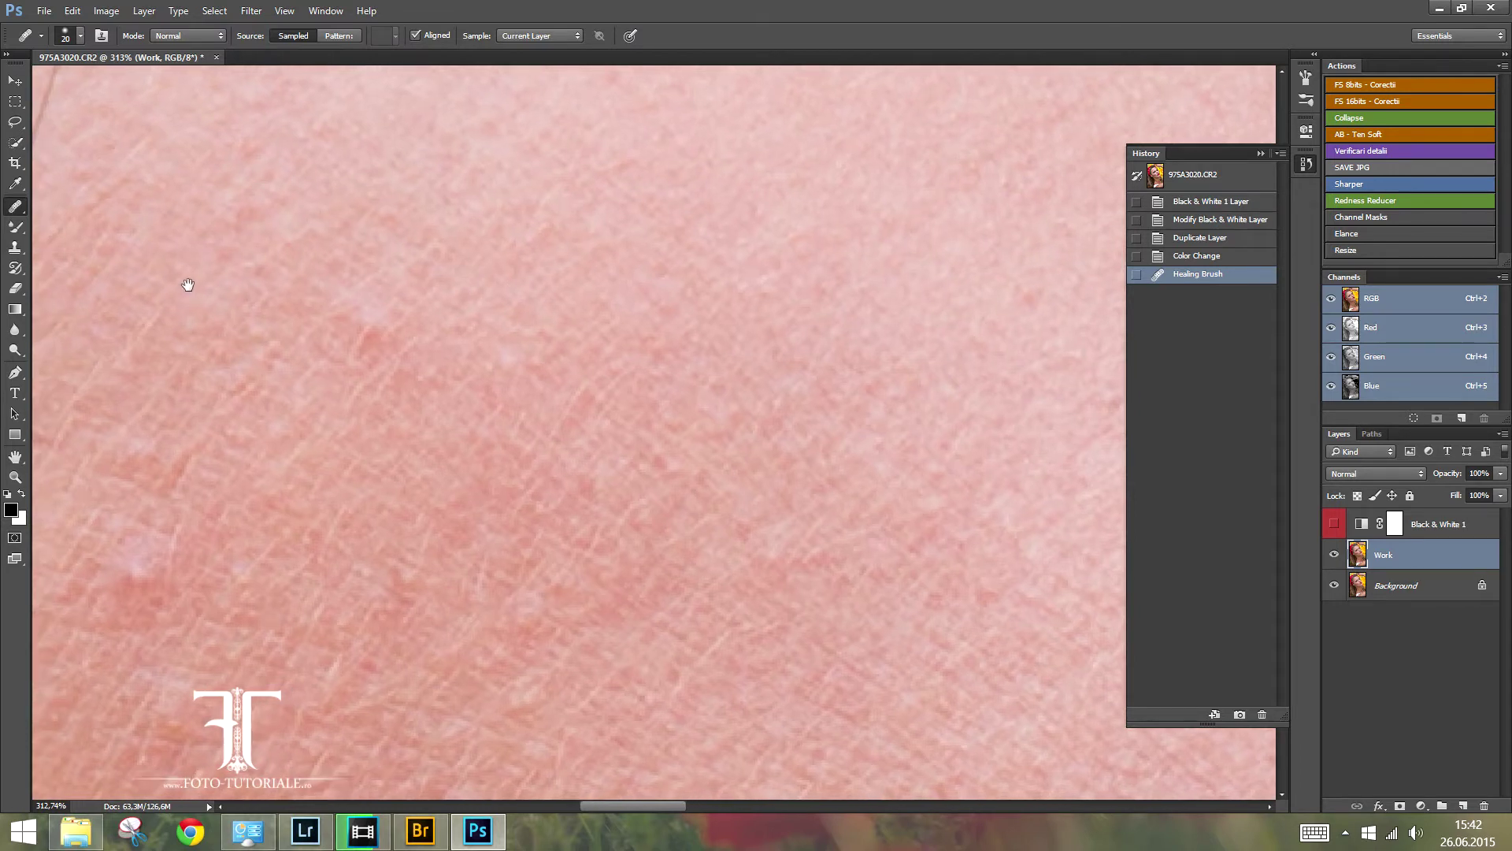
drag(352, 338, 456, 412)
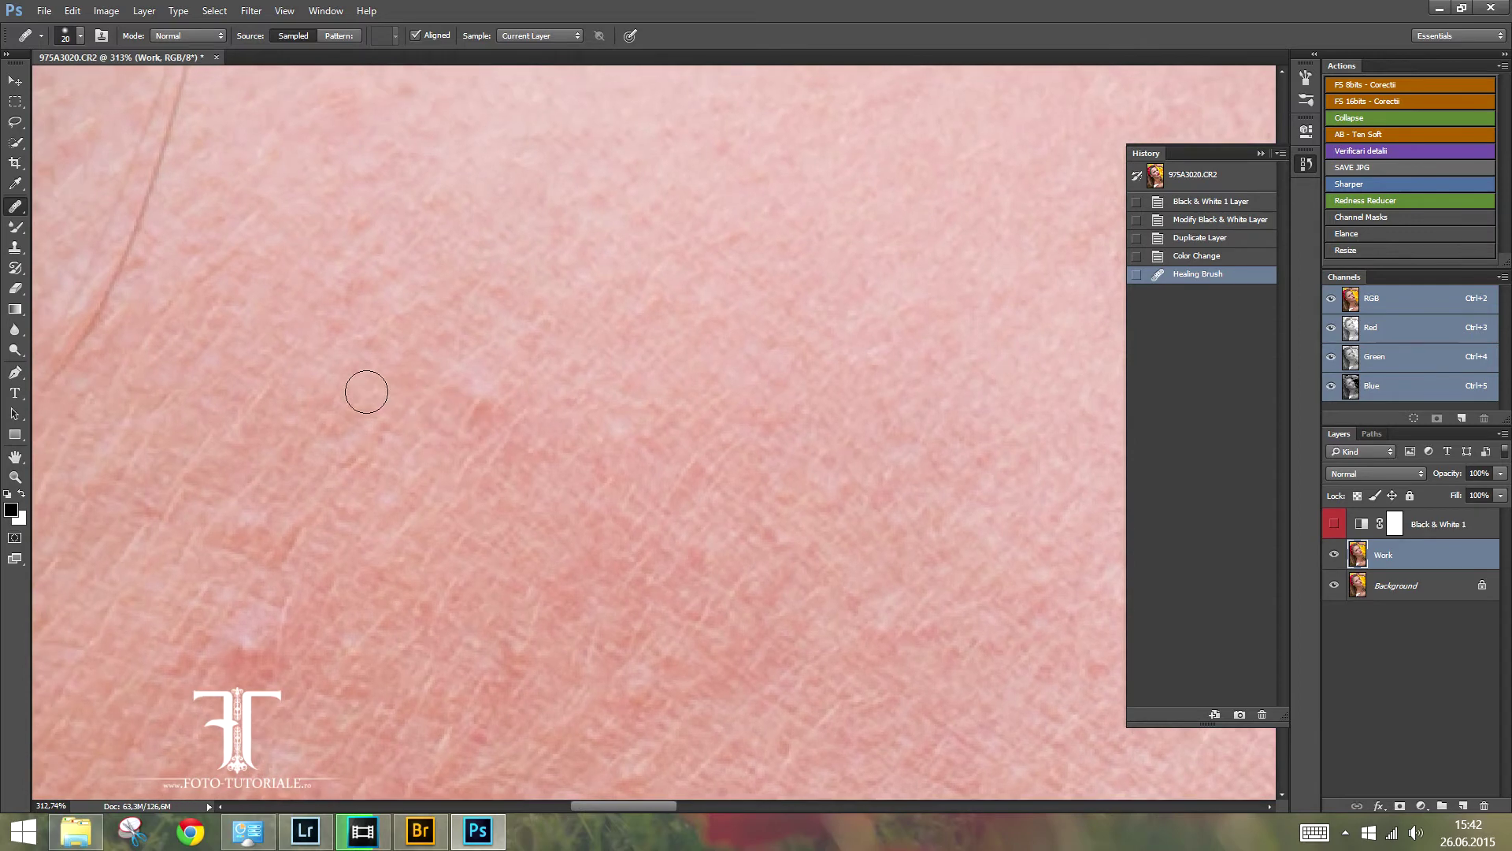
key(z)
drag(365, 392, 297, 360)
key(j)
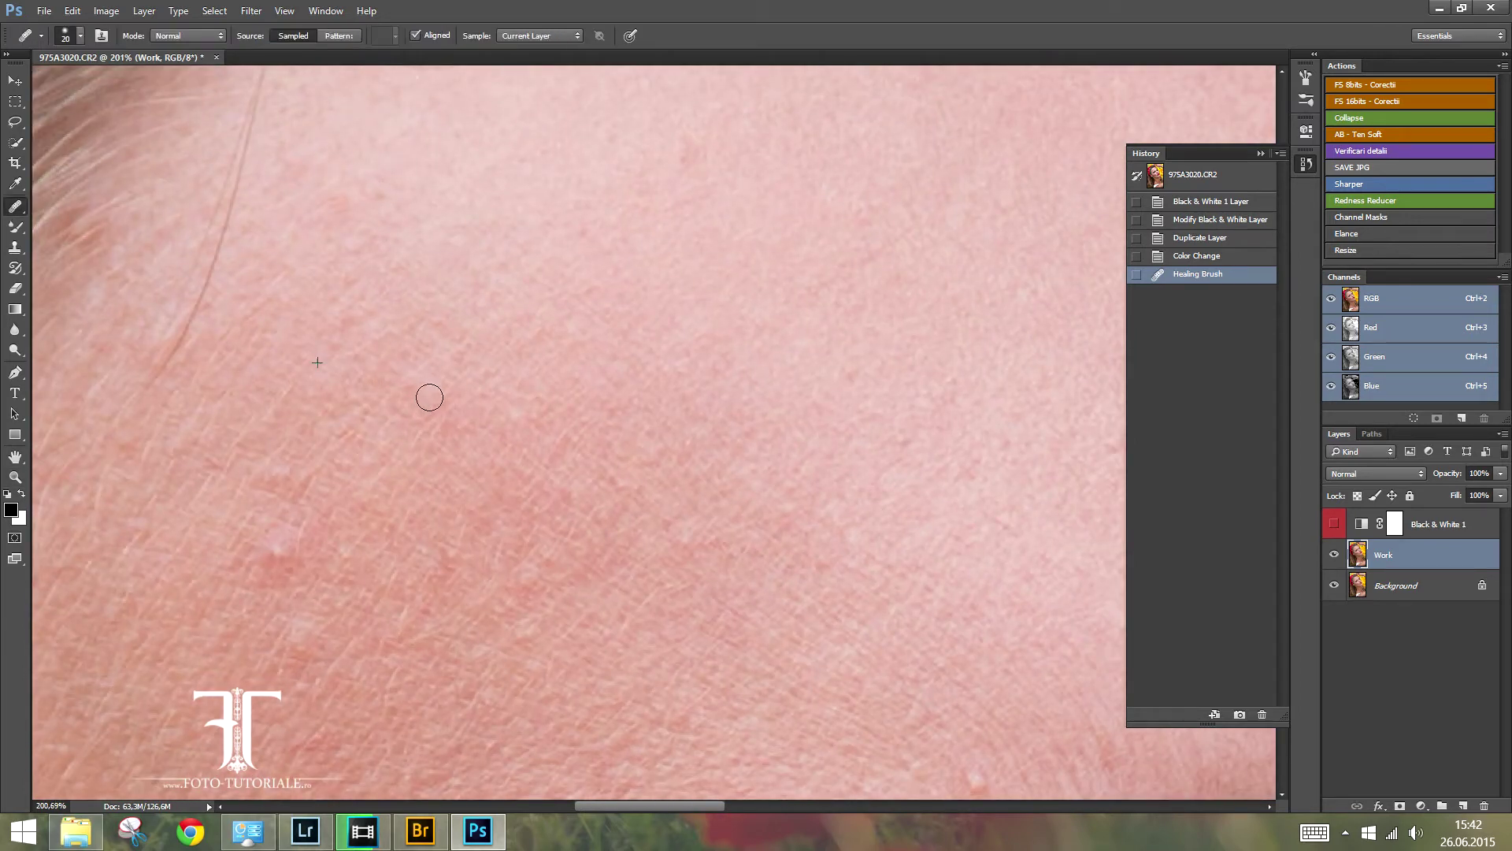
- Heal a second blemish, zooming between 364% and 218%, then pan to more forehead
click(381, 438)
key(z)
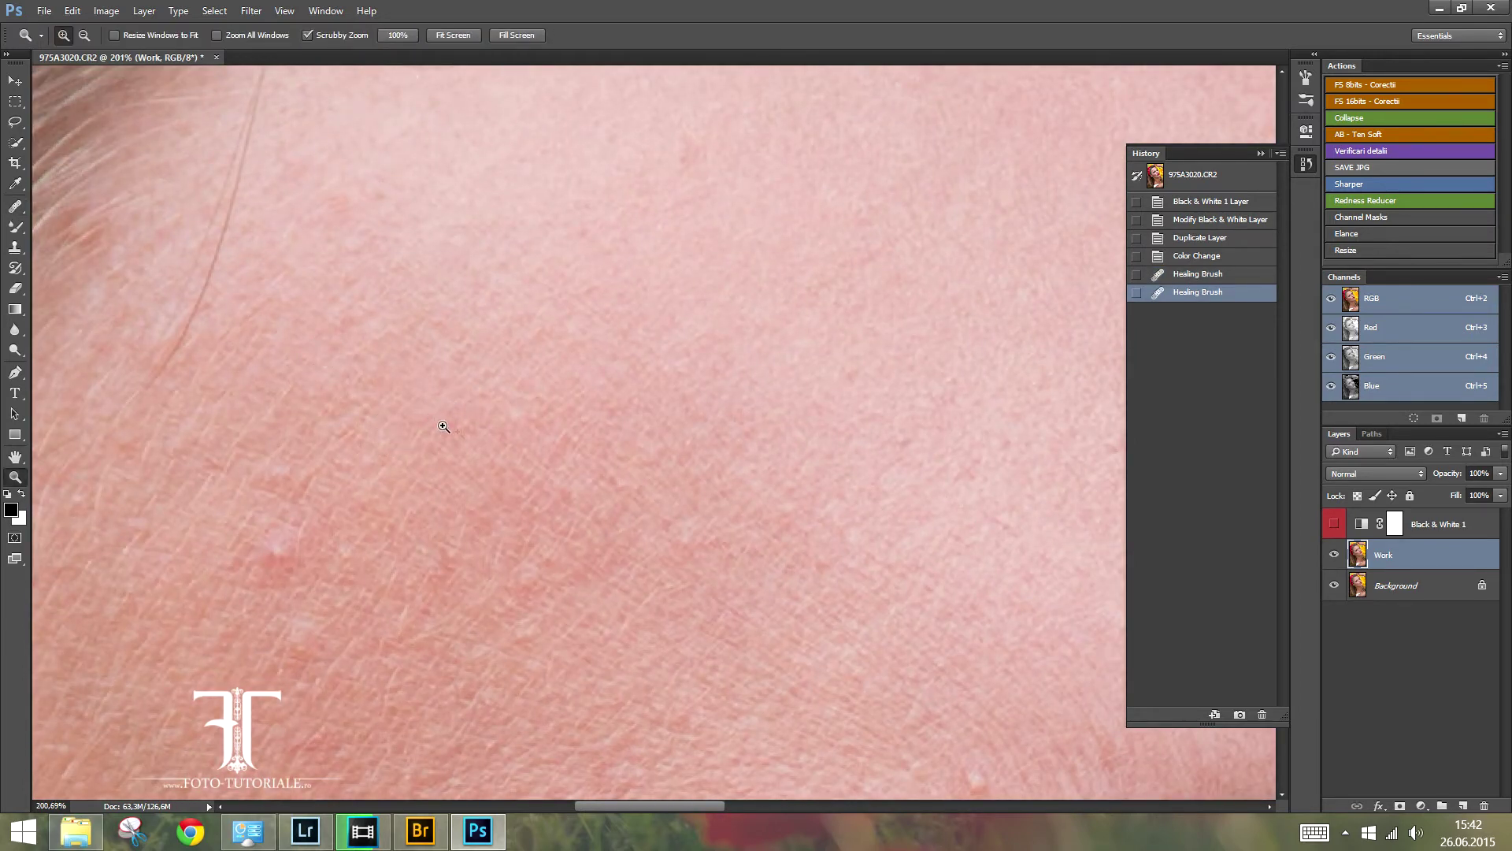
drag(438, 422, 481, 423)
key(j)
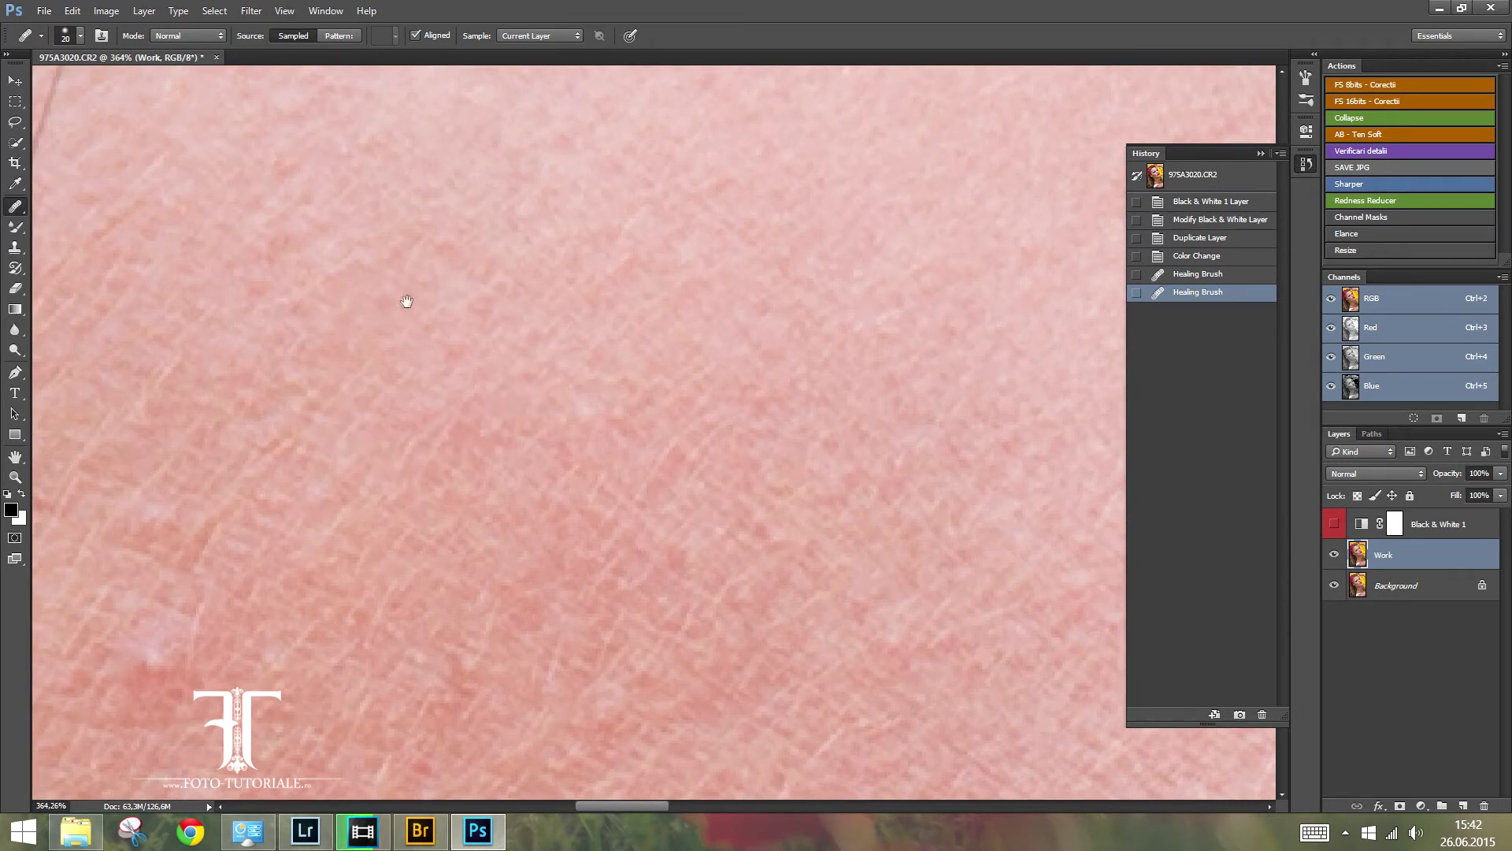
drag(414, 300, 482, 310)
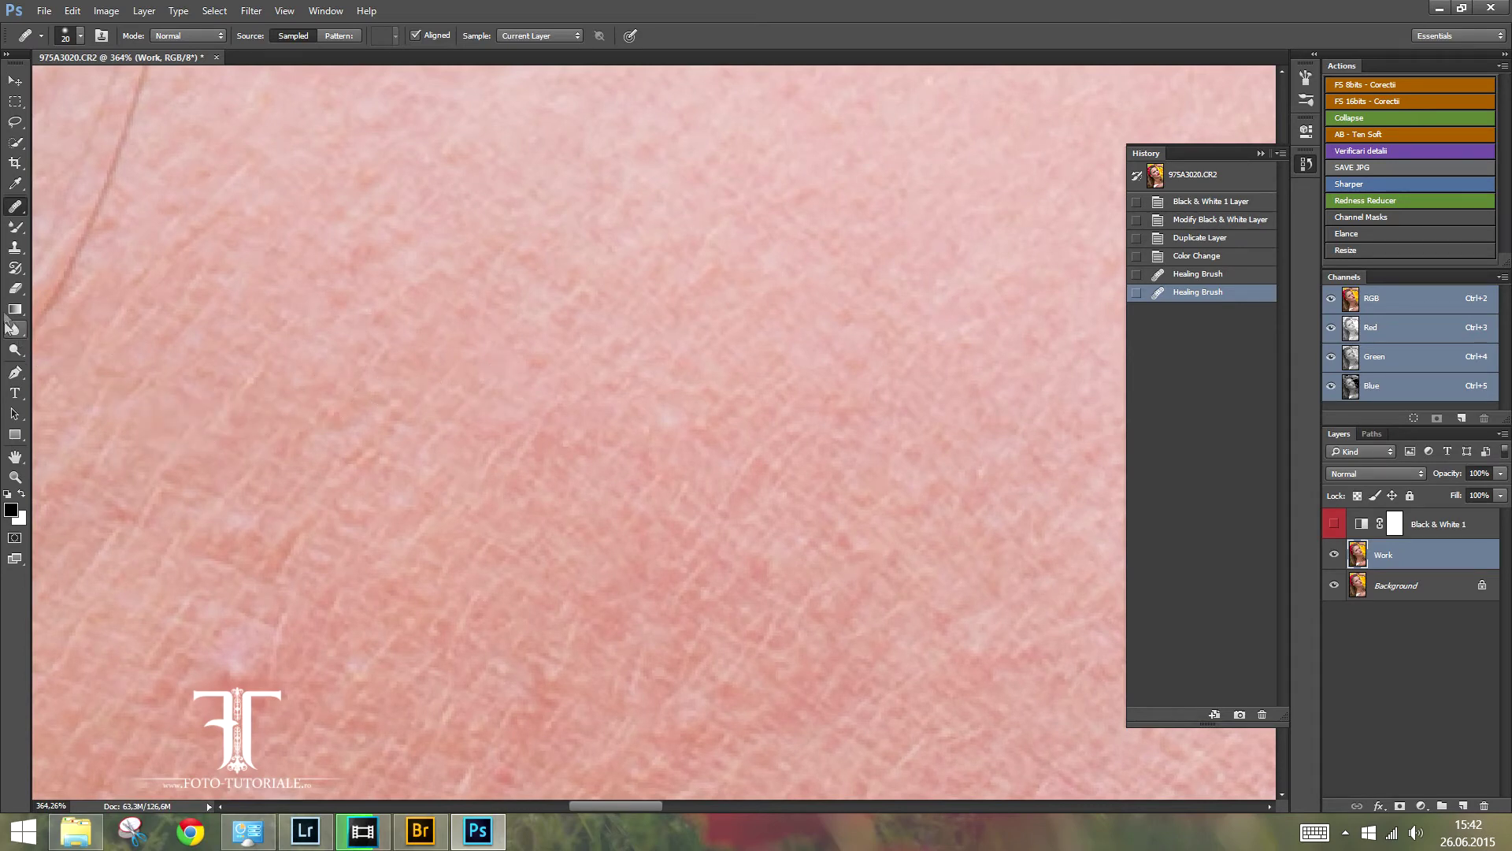
key(z)
drag(430, 416, 371, 418)
key(j)
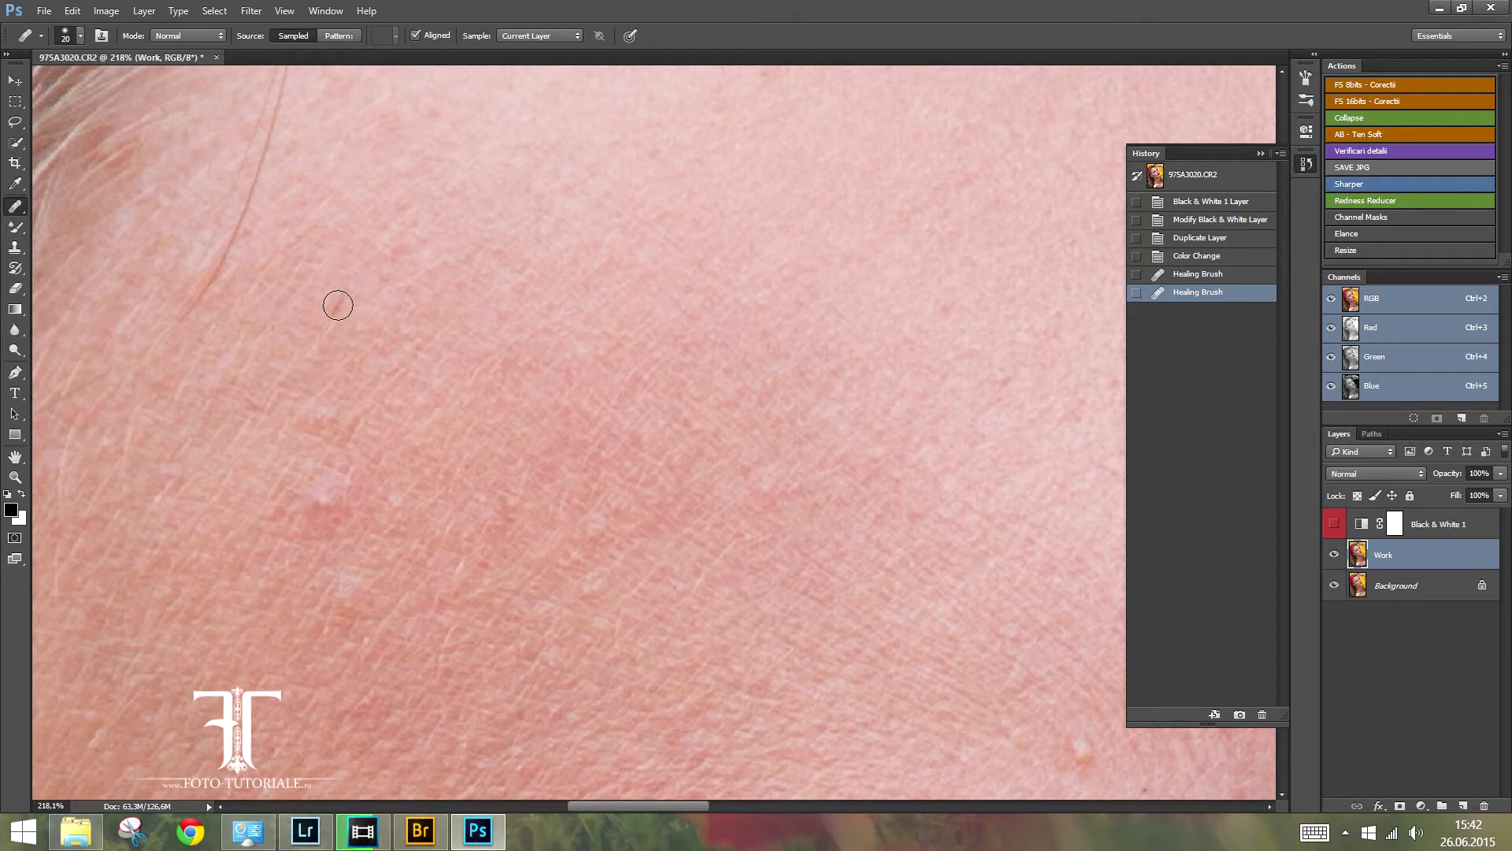
right_click(13, 213)
drag(526, 380, 550, 336)
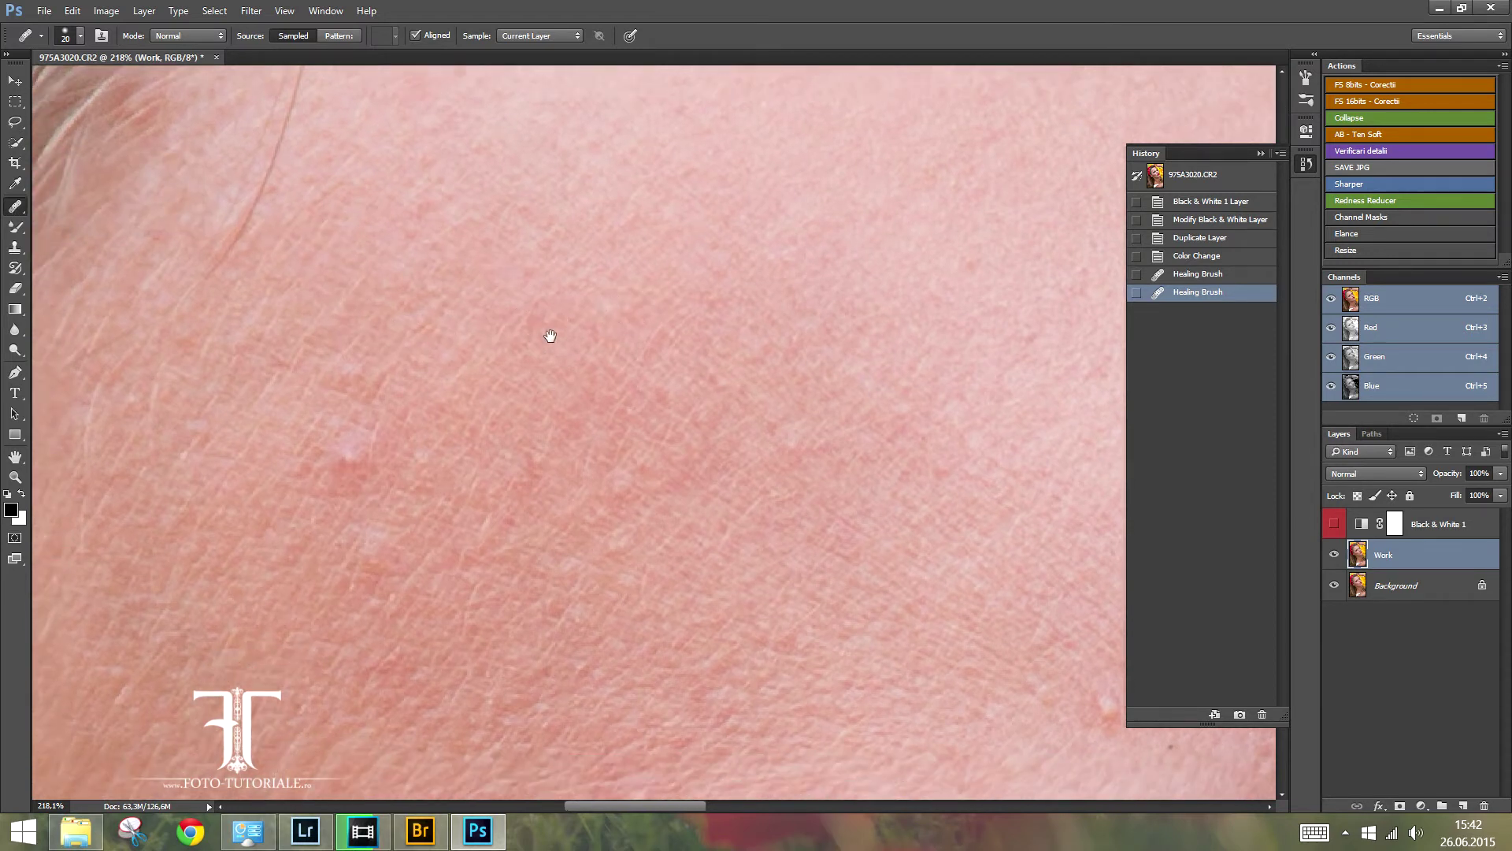
- Sample clean skin, heal a blemish, then shrink the brush to 15 and heal another
alt+click(535, 393)
drag(356, 447, 365, 445)
drag(365, 445, 370, 451)
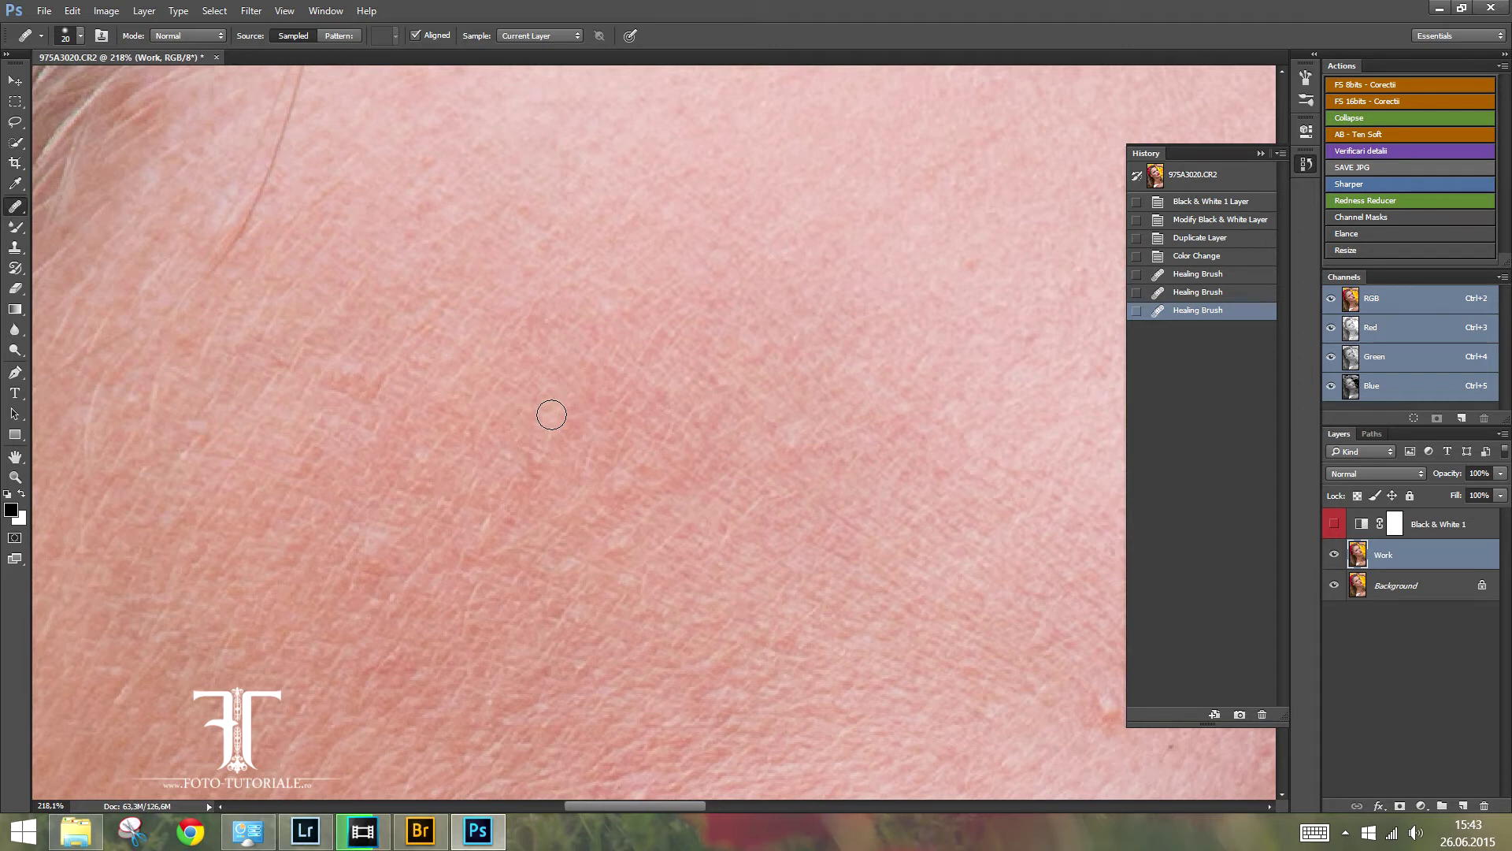
key(z)
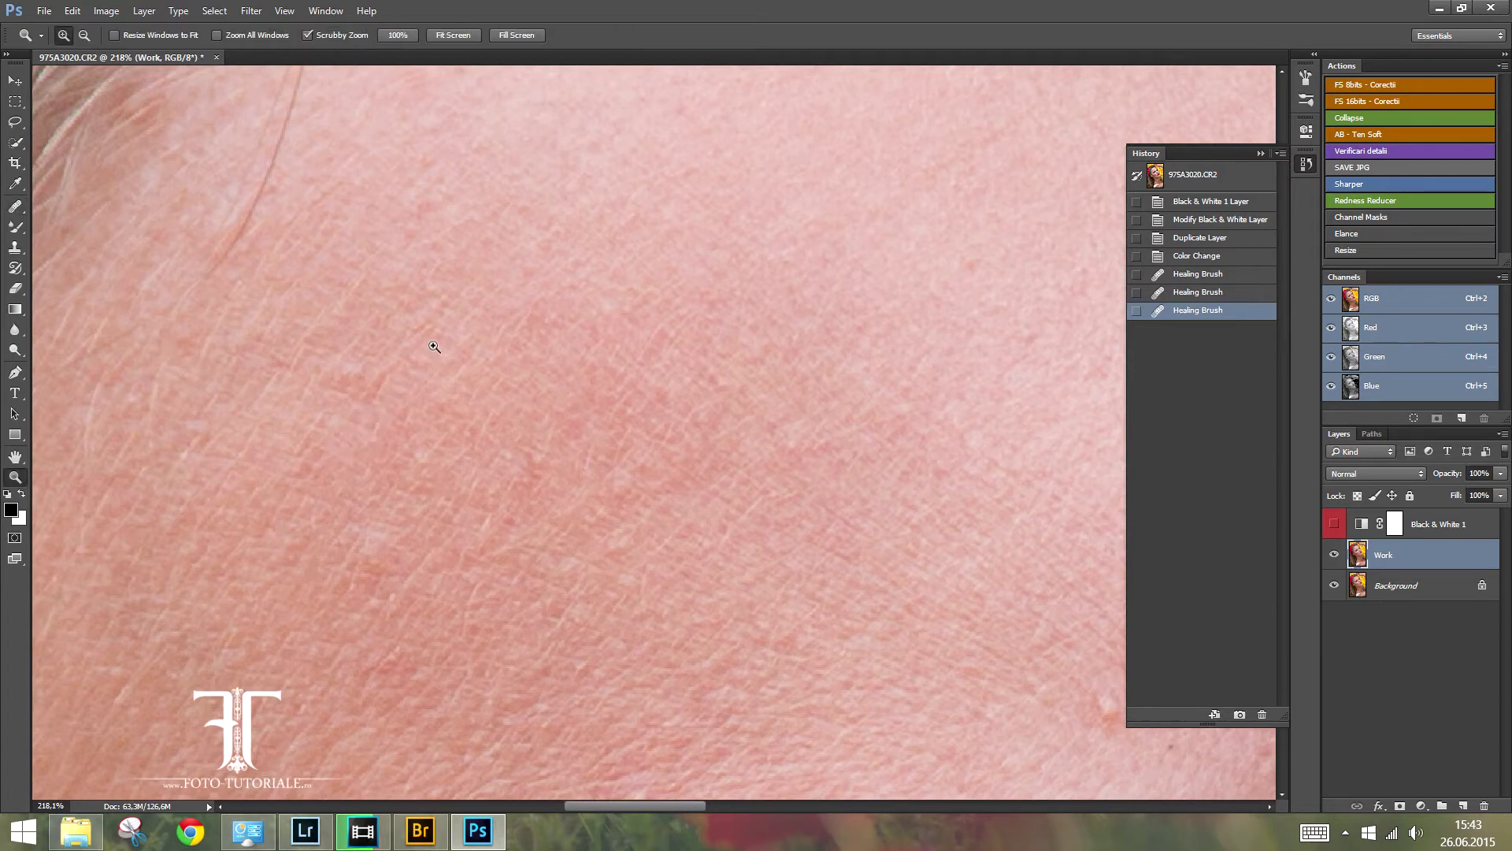
drag(434, 347, 426, 354)
key(j)
key(bracketleft)
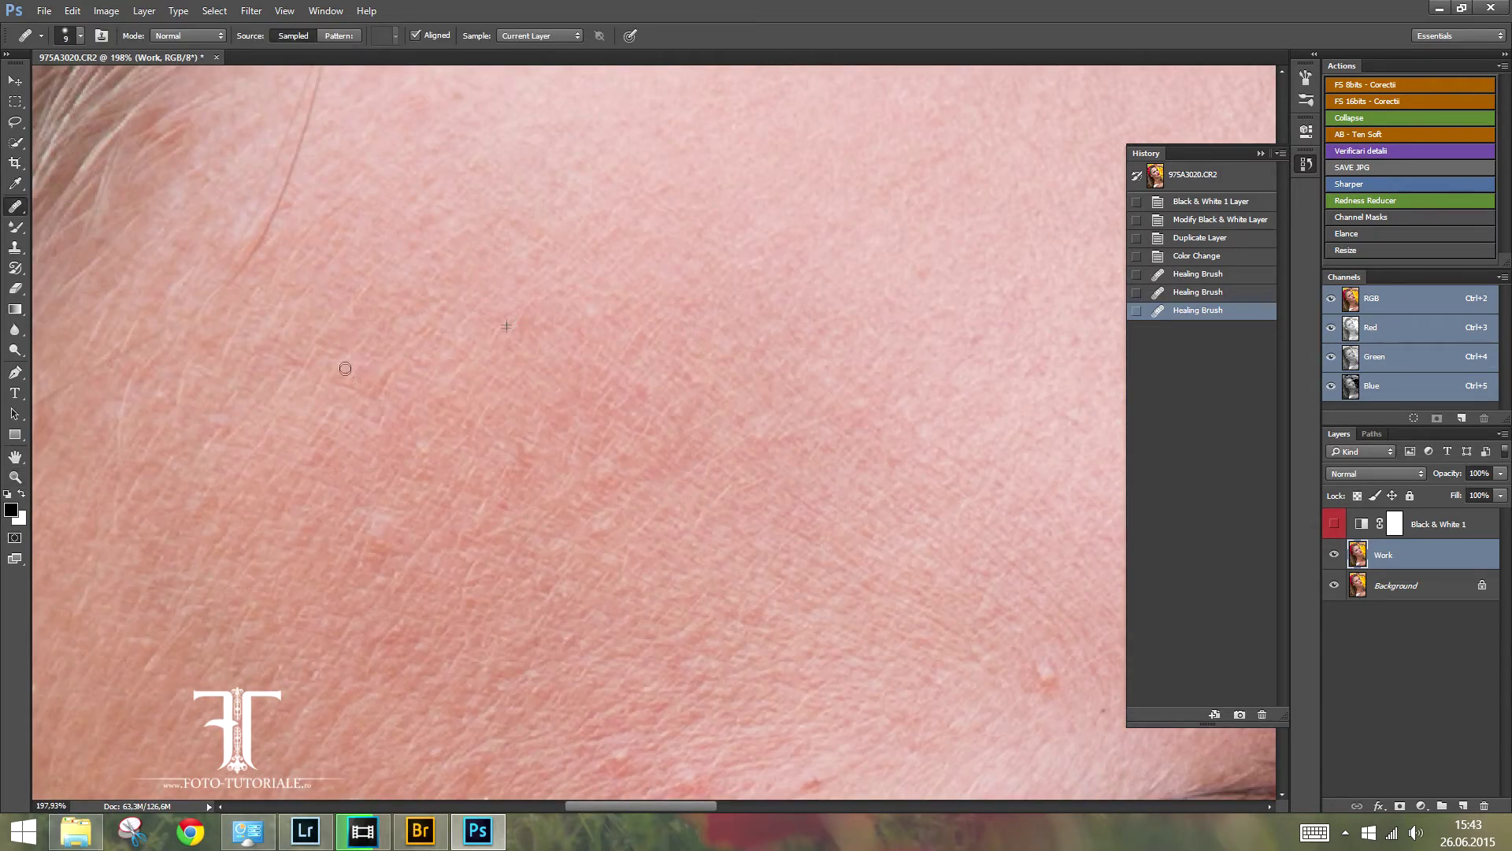
click(349, 366)
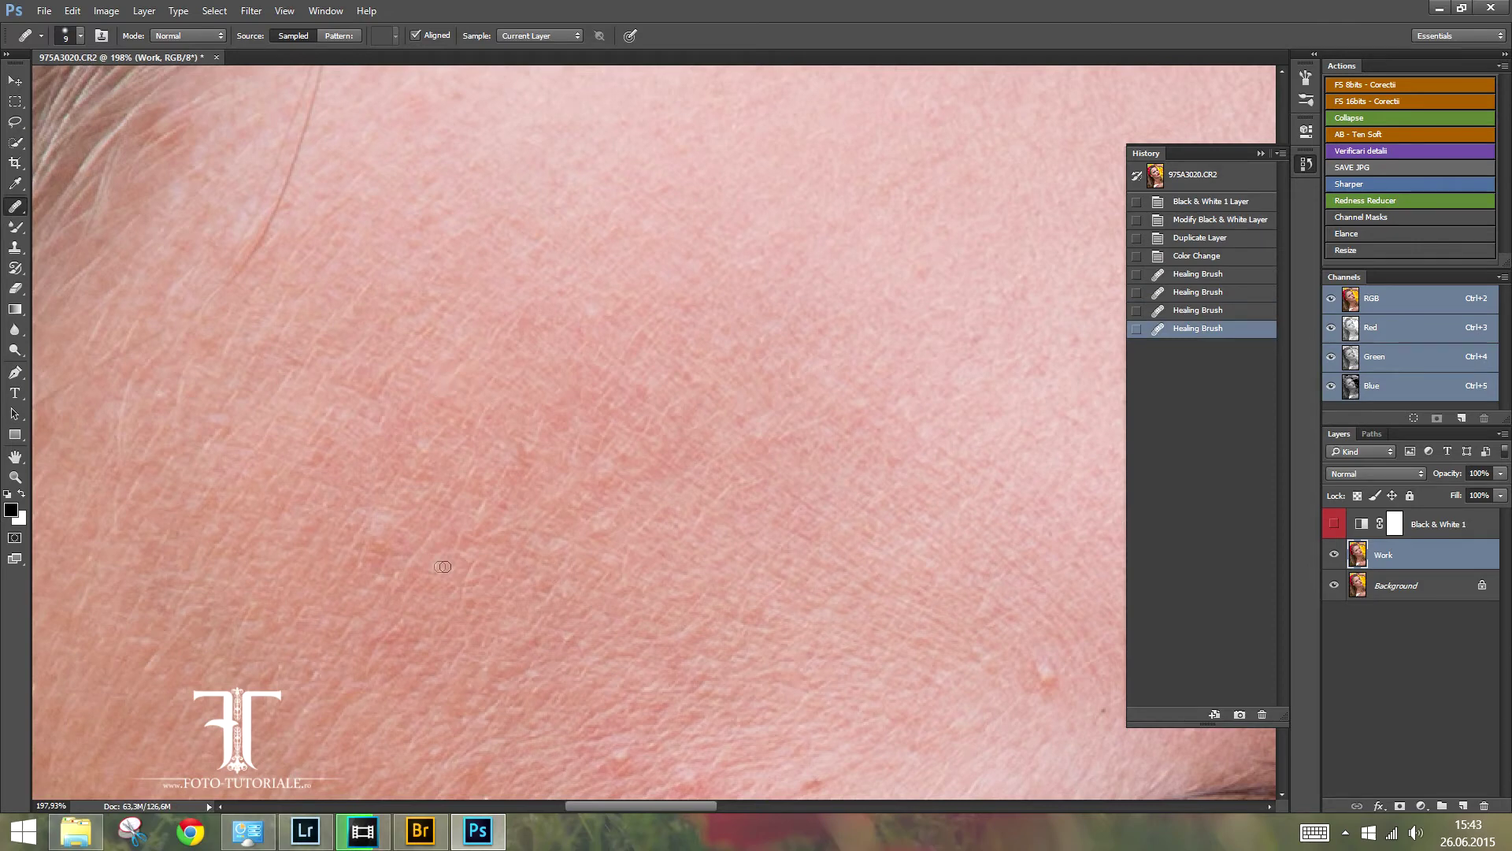
- Heal several more small pale forehead spots, then revert history to the first healing stroke
drag(443, 566, 451, 549)
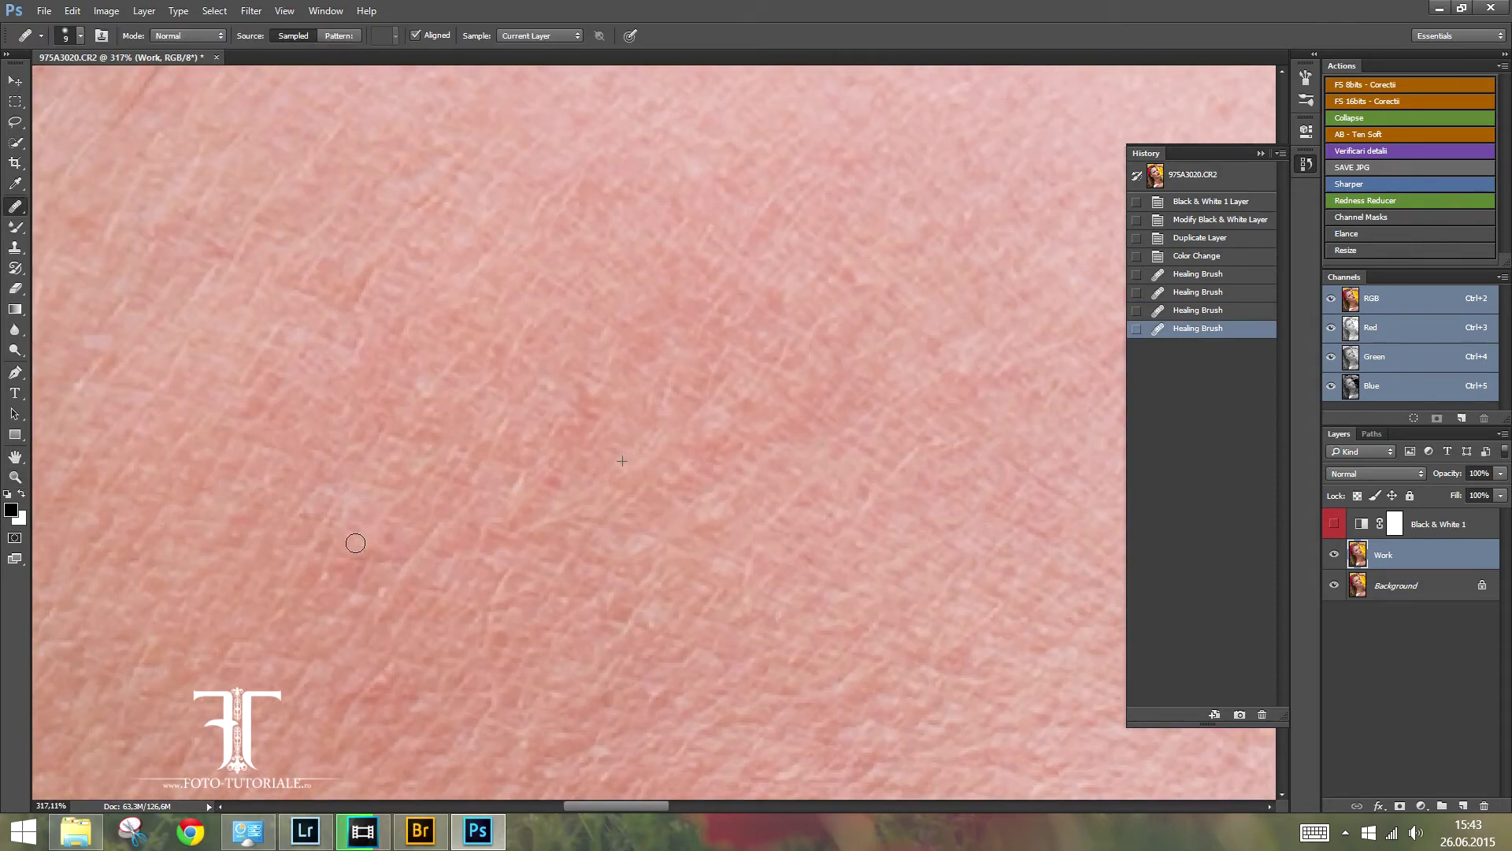
click(355, 542)
drag(582, 500, 554, 497)
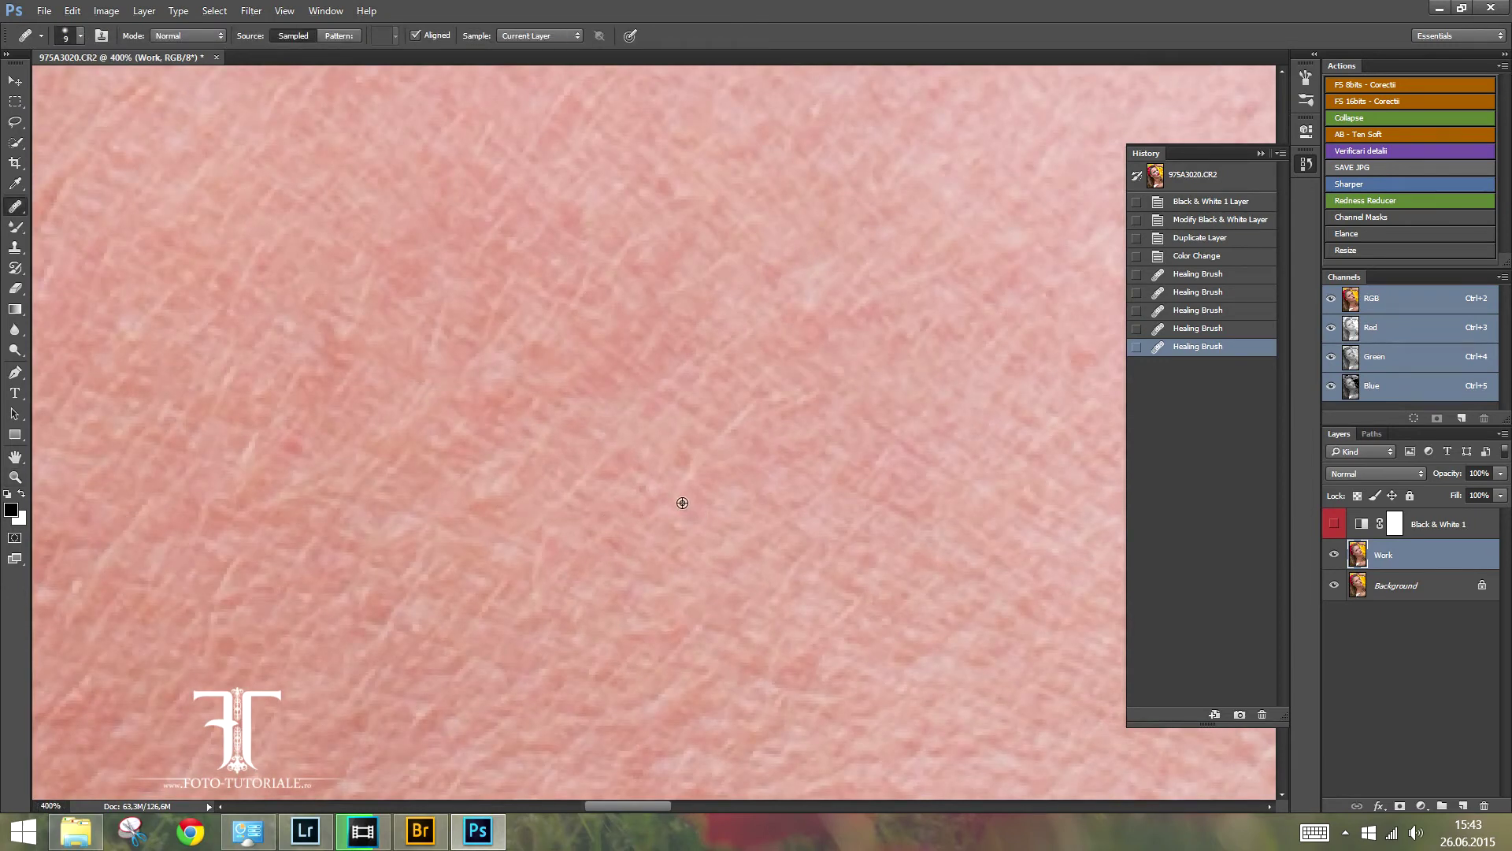
click(410, 422)
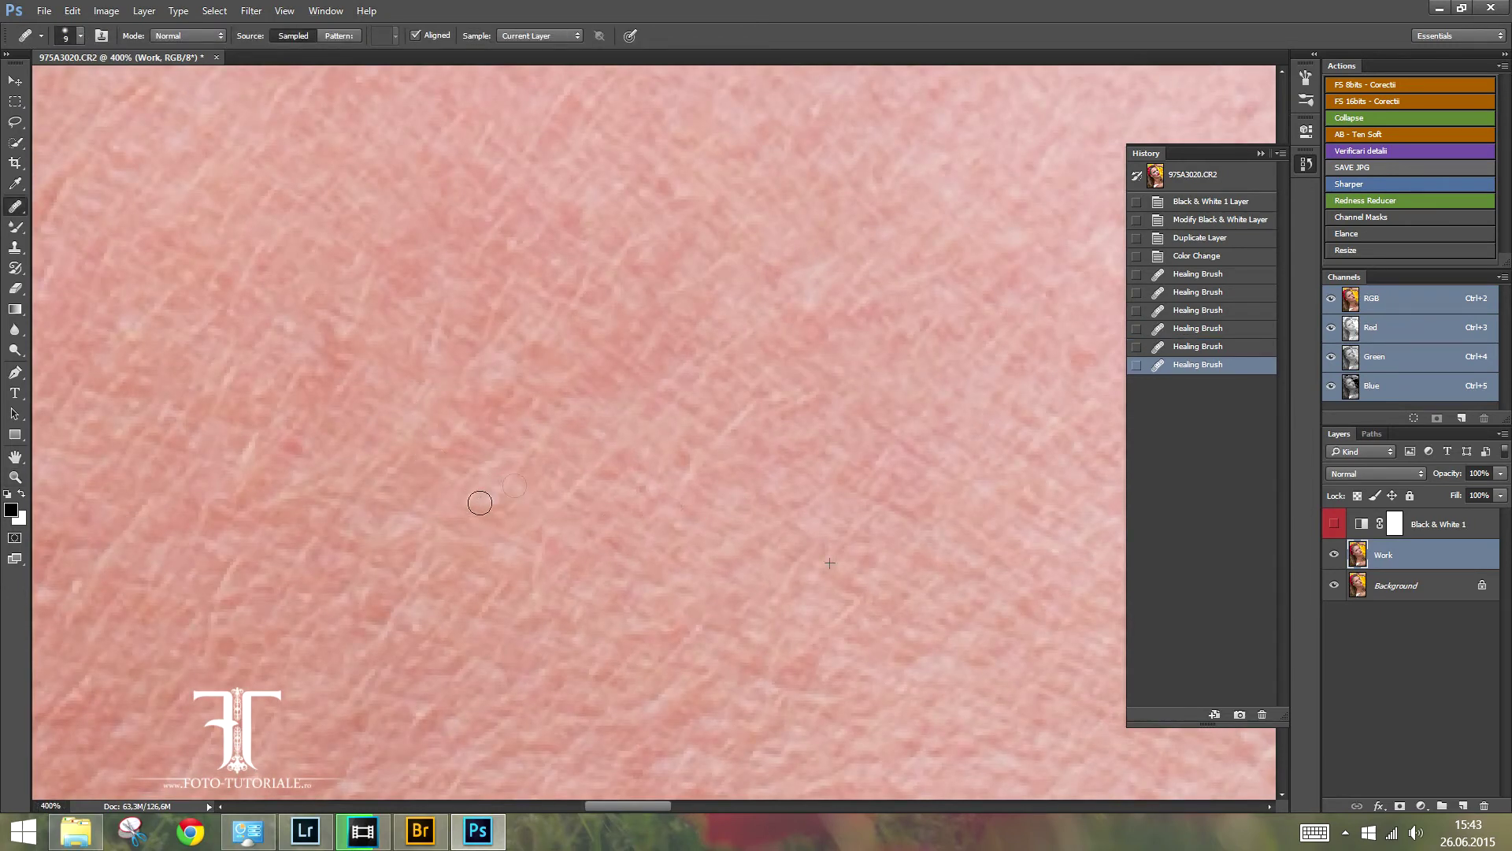
click(514, 486)
drag(601, 499, 913, 581)
click(898, 561)
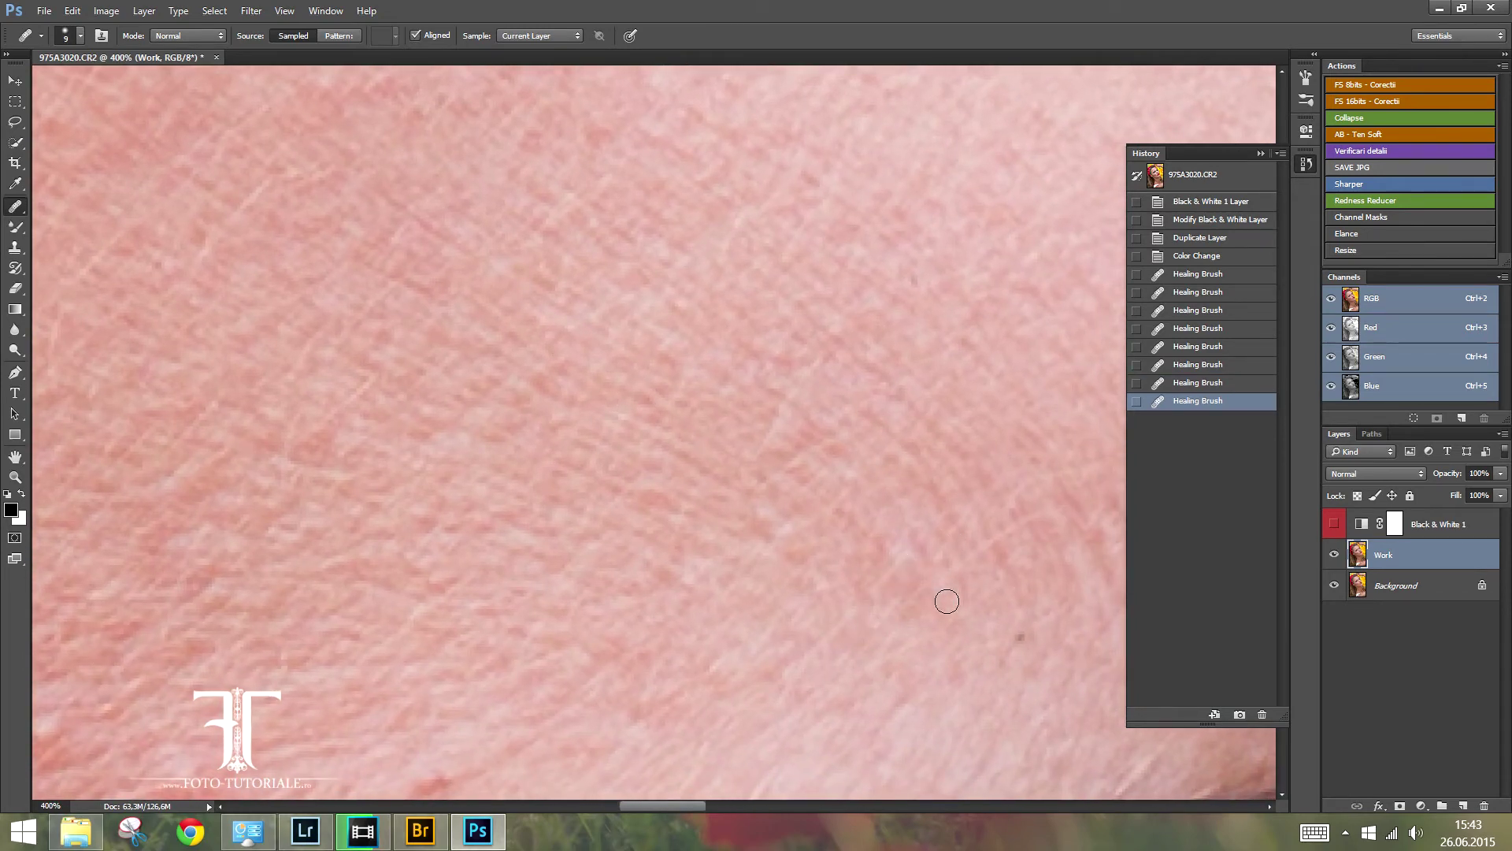
click(902, 556)
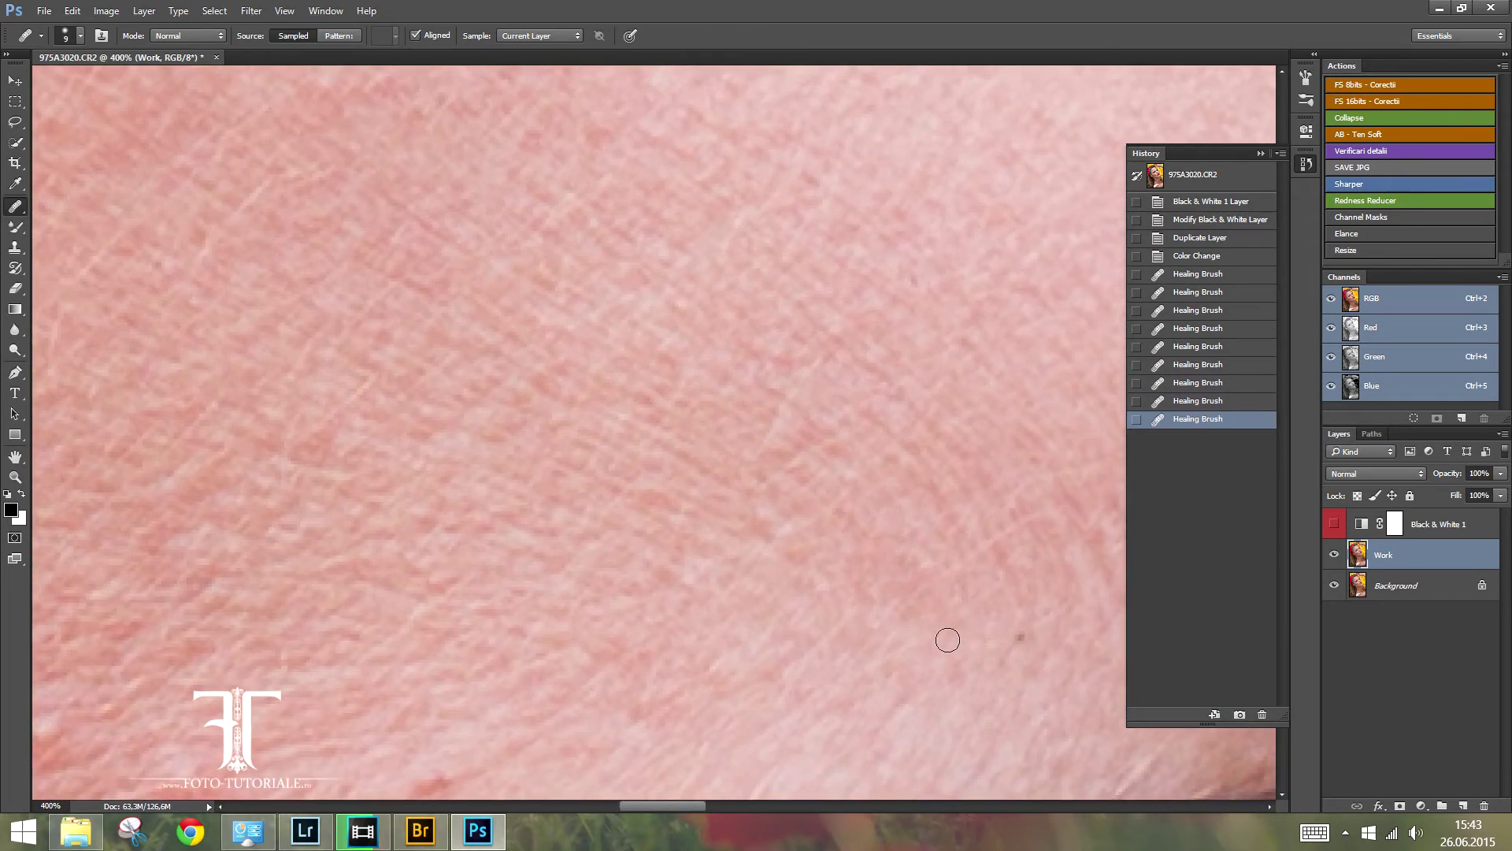
drag(756, 517, 712, 473)
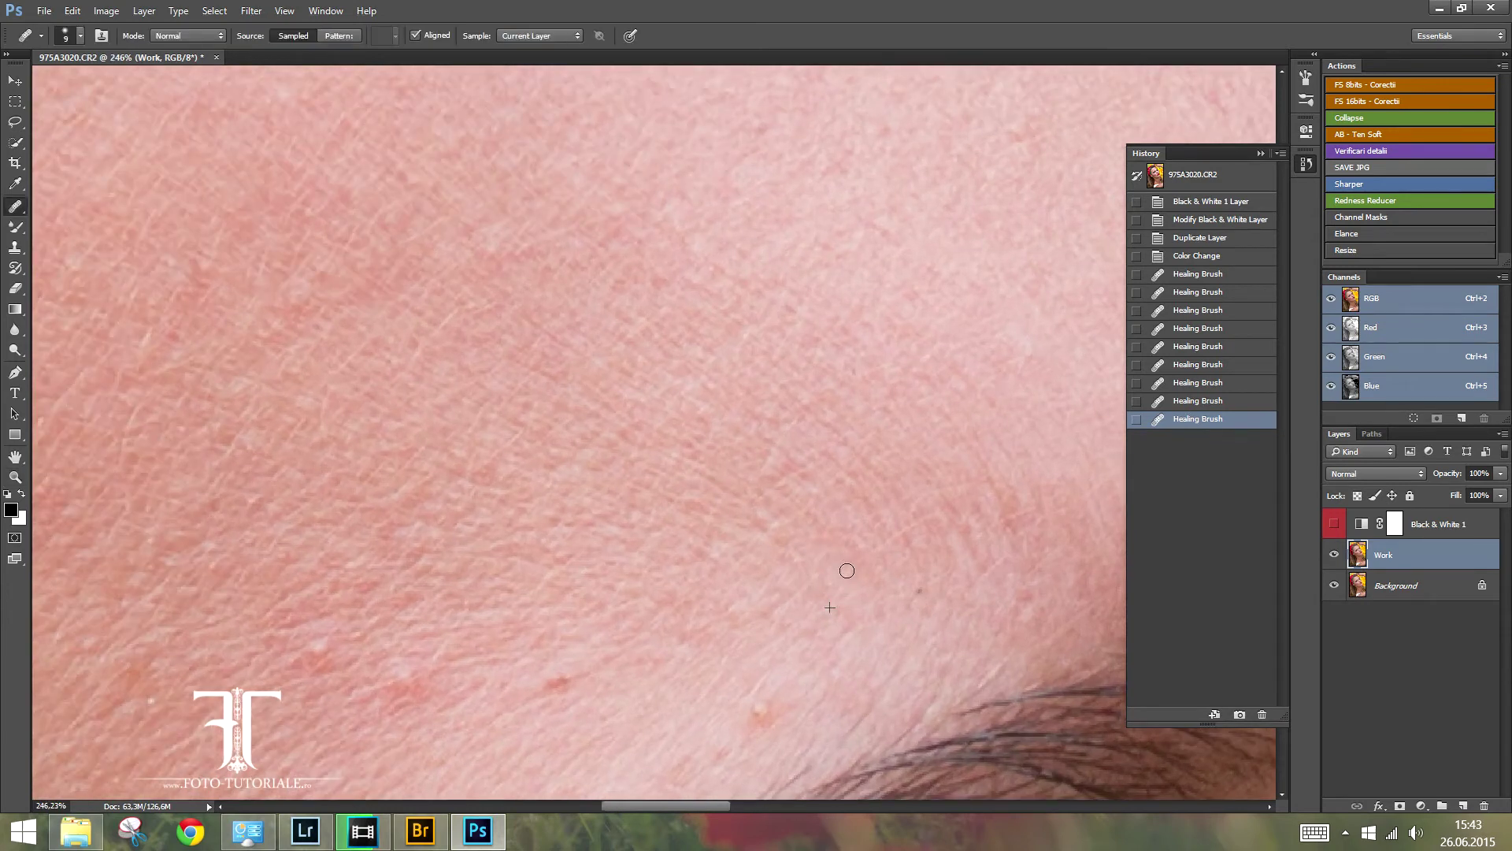
click(848, 574)
click(843, 547)
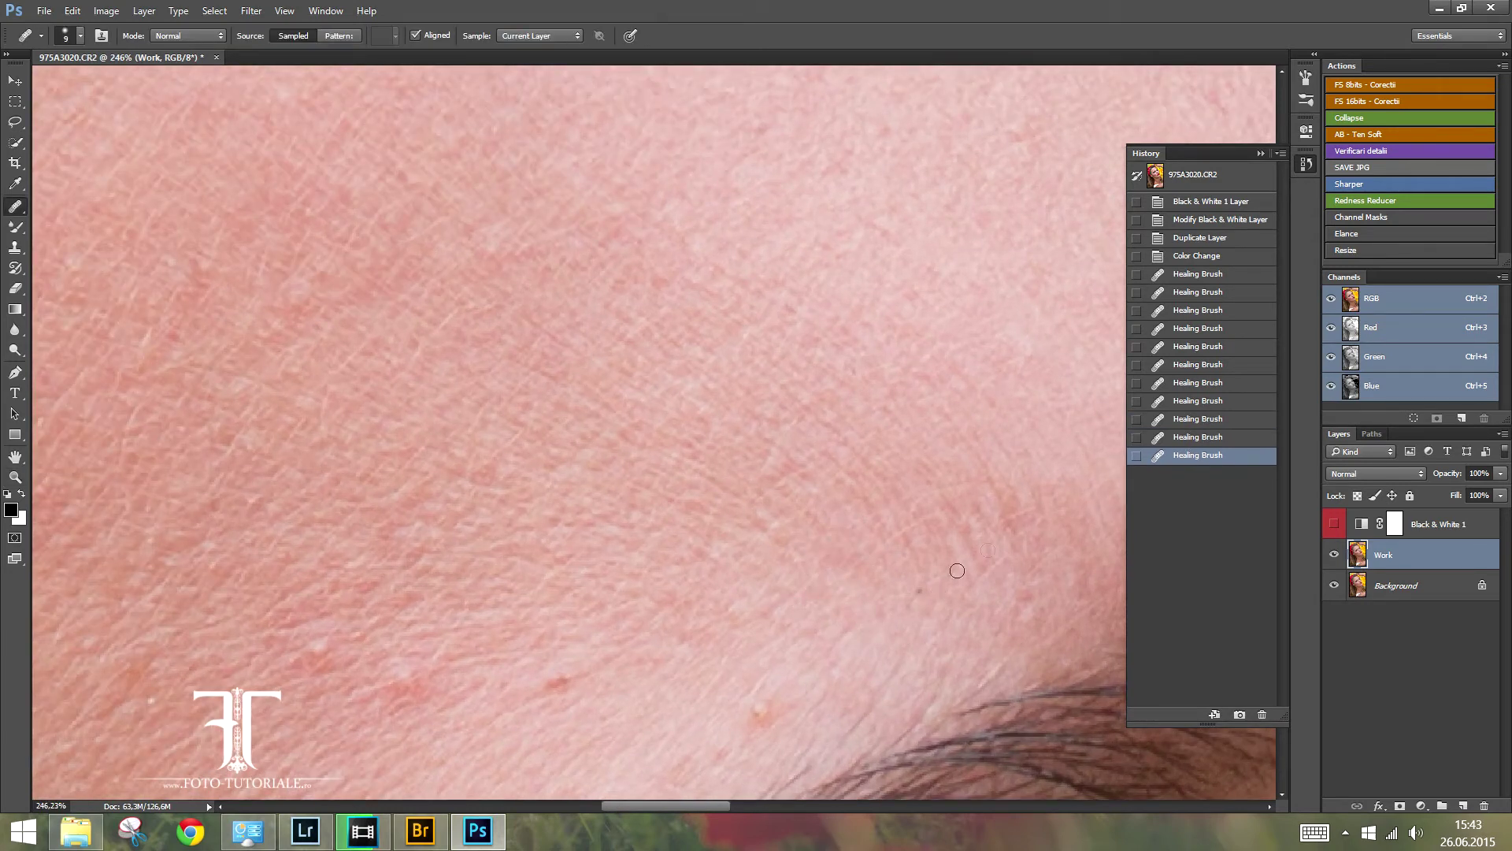
click(1208, 276)
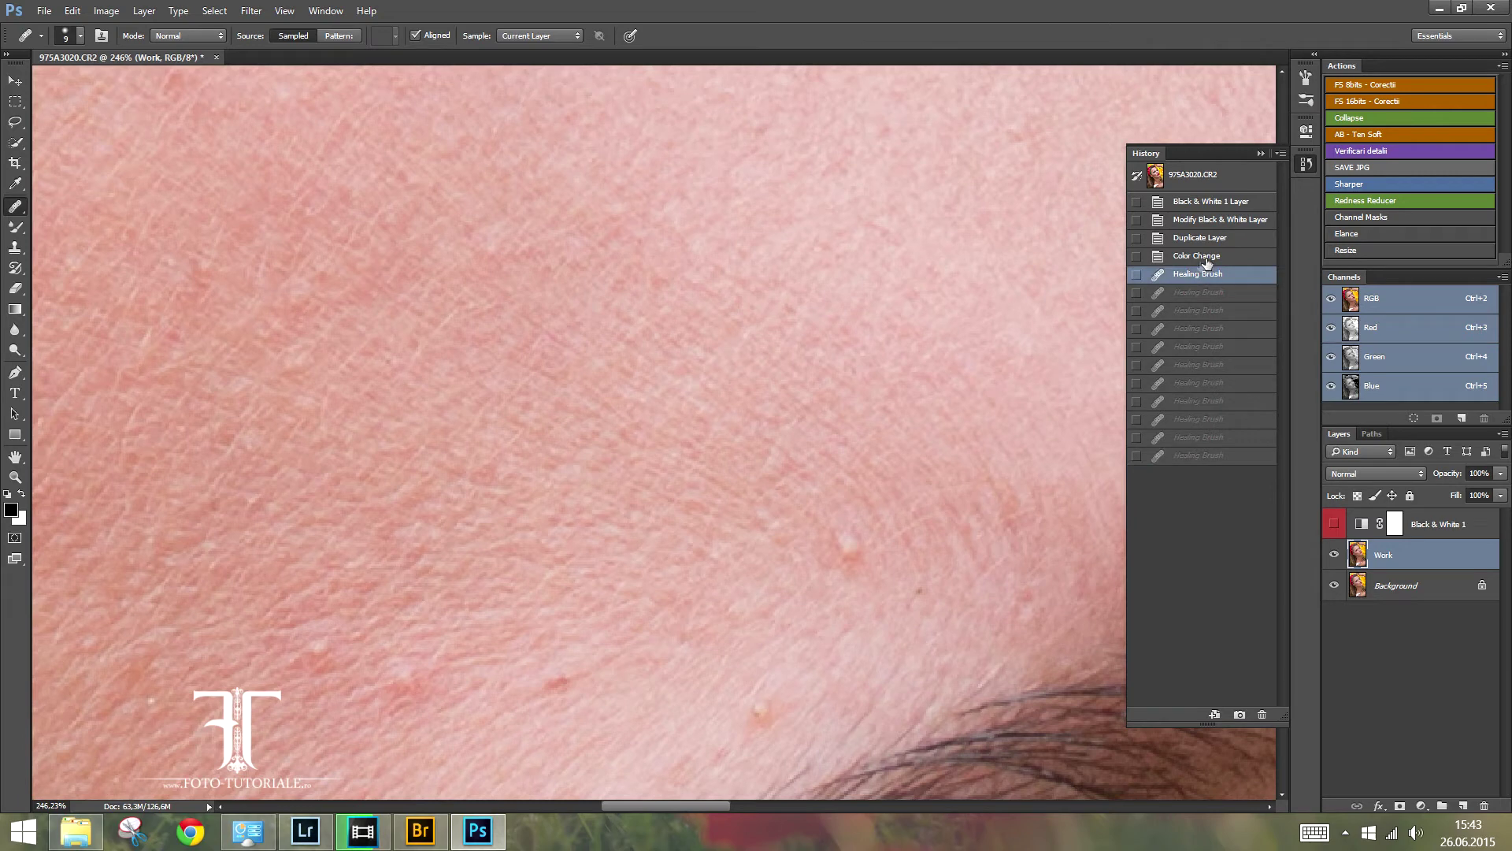
- Revert history to Color Change, select the Work layer, and pick the Patch Tool
click(1199, 258)
mouse_move(220, 230)
mouse_down()
mouse_move(341, 419)
mouse_move(671, 424)
mouse_up()
click(1384, 554)
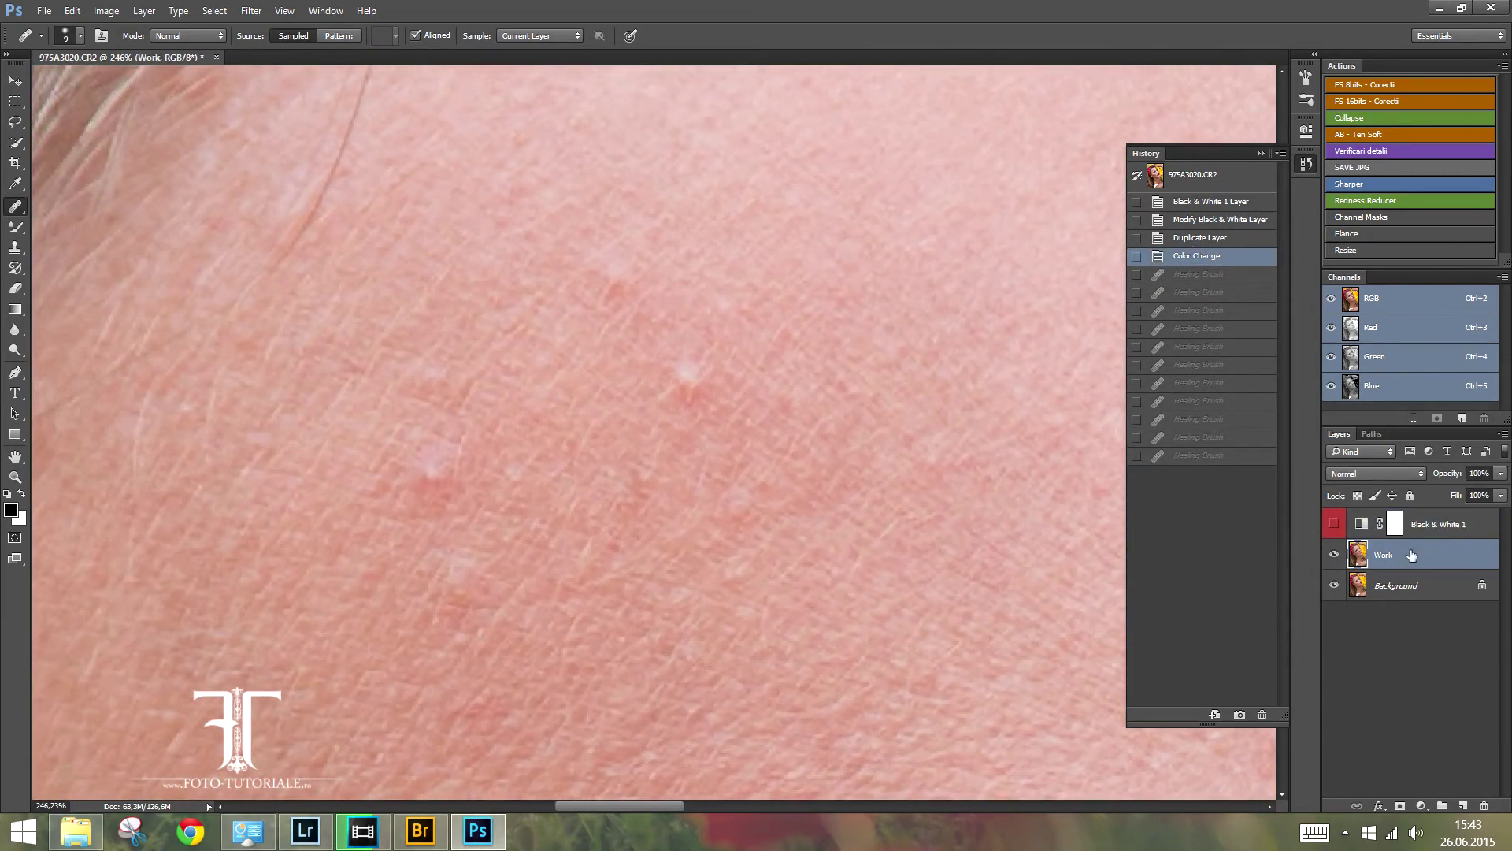
drag(233, 130, 199, 339)
right_click(14, 205)
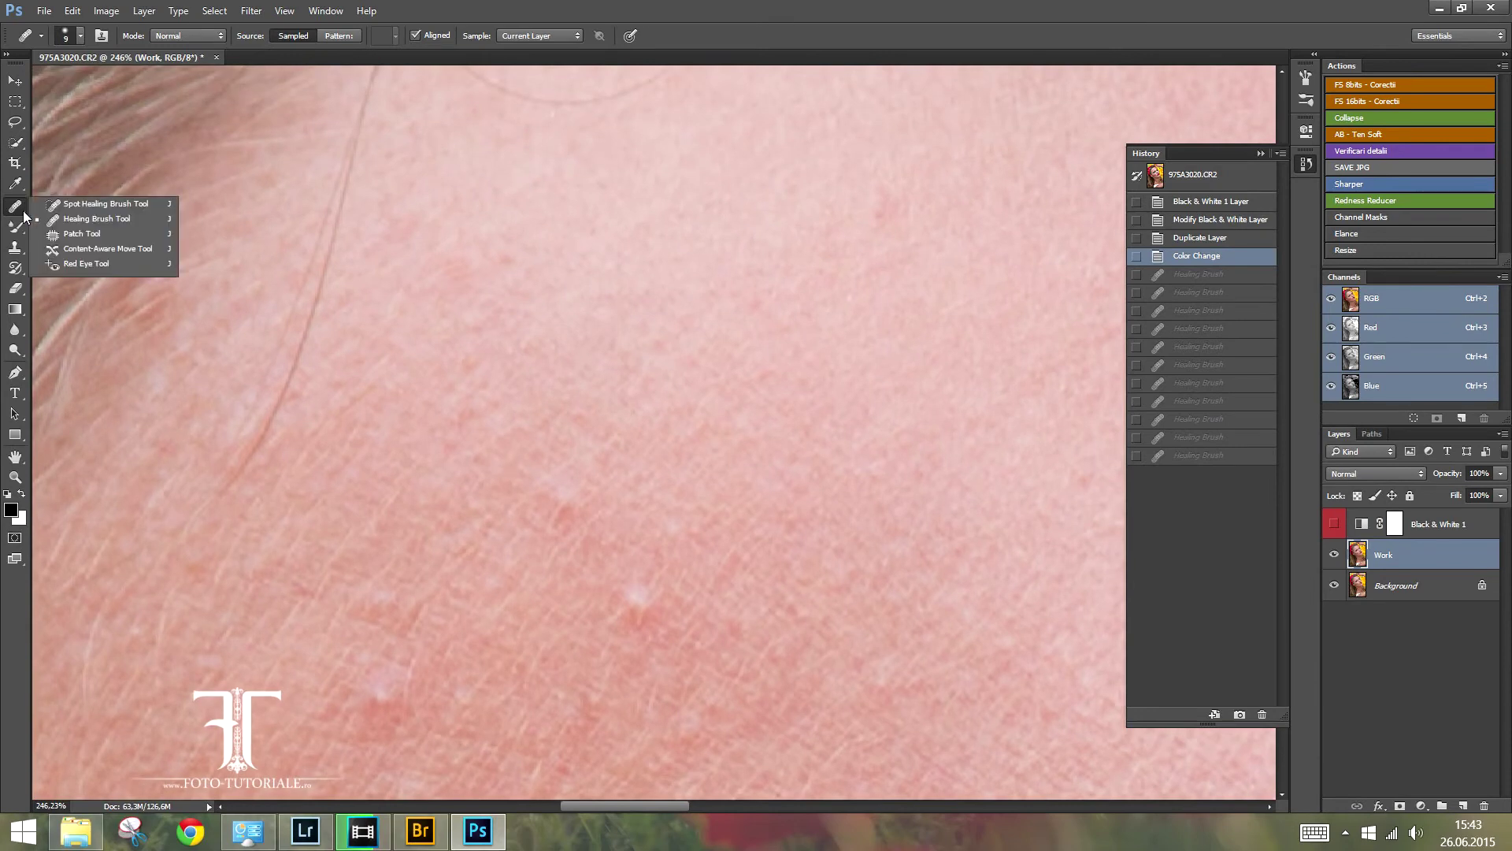
click(97, 240)
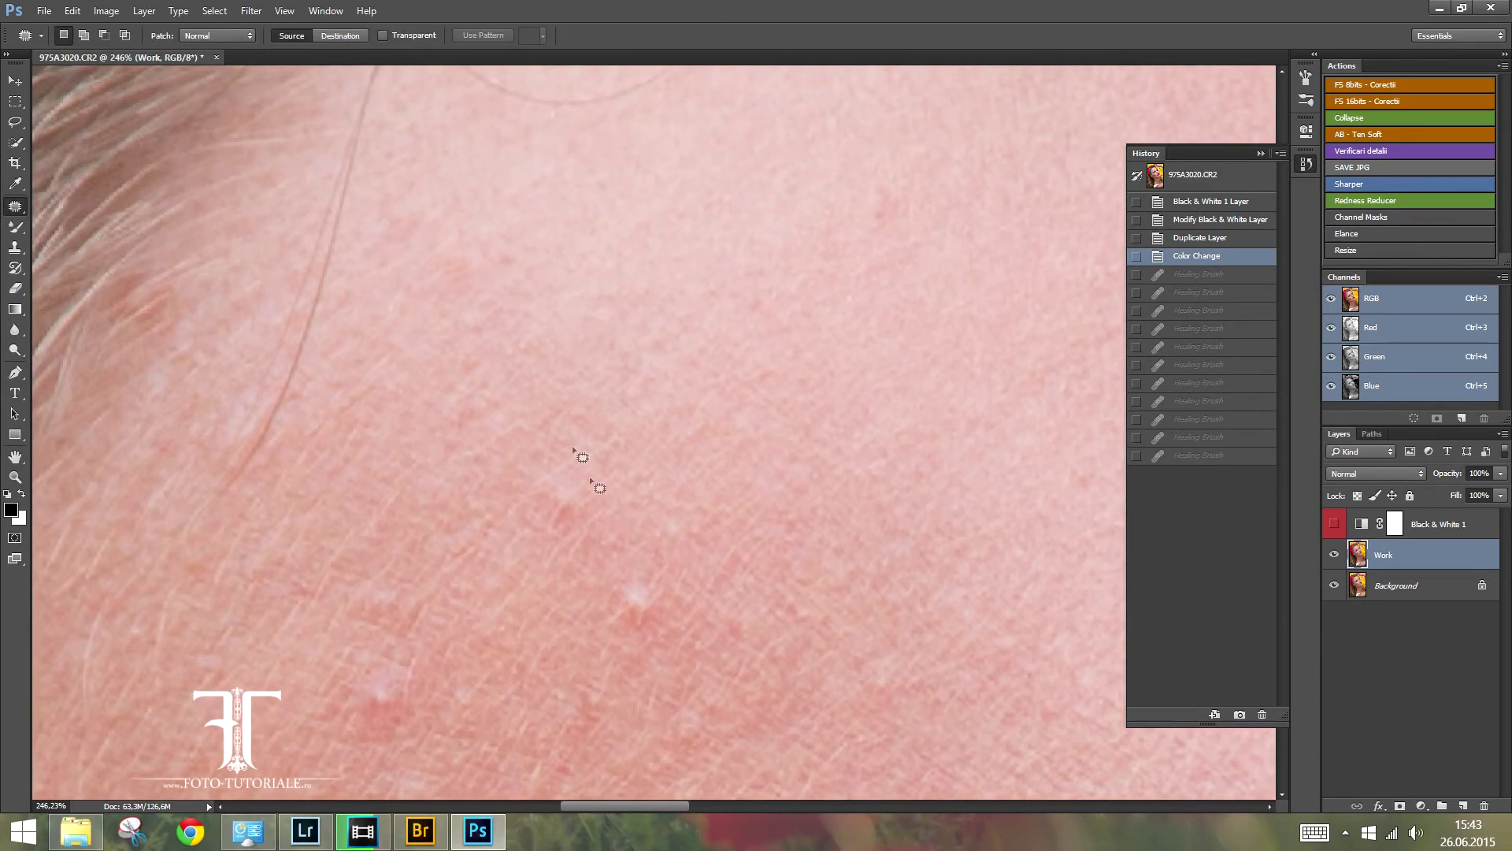
- In Source mode, patch two forehead blemishes with clean nearby skin, then deselect
drag(573, 449, 565, 387)
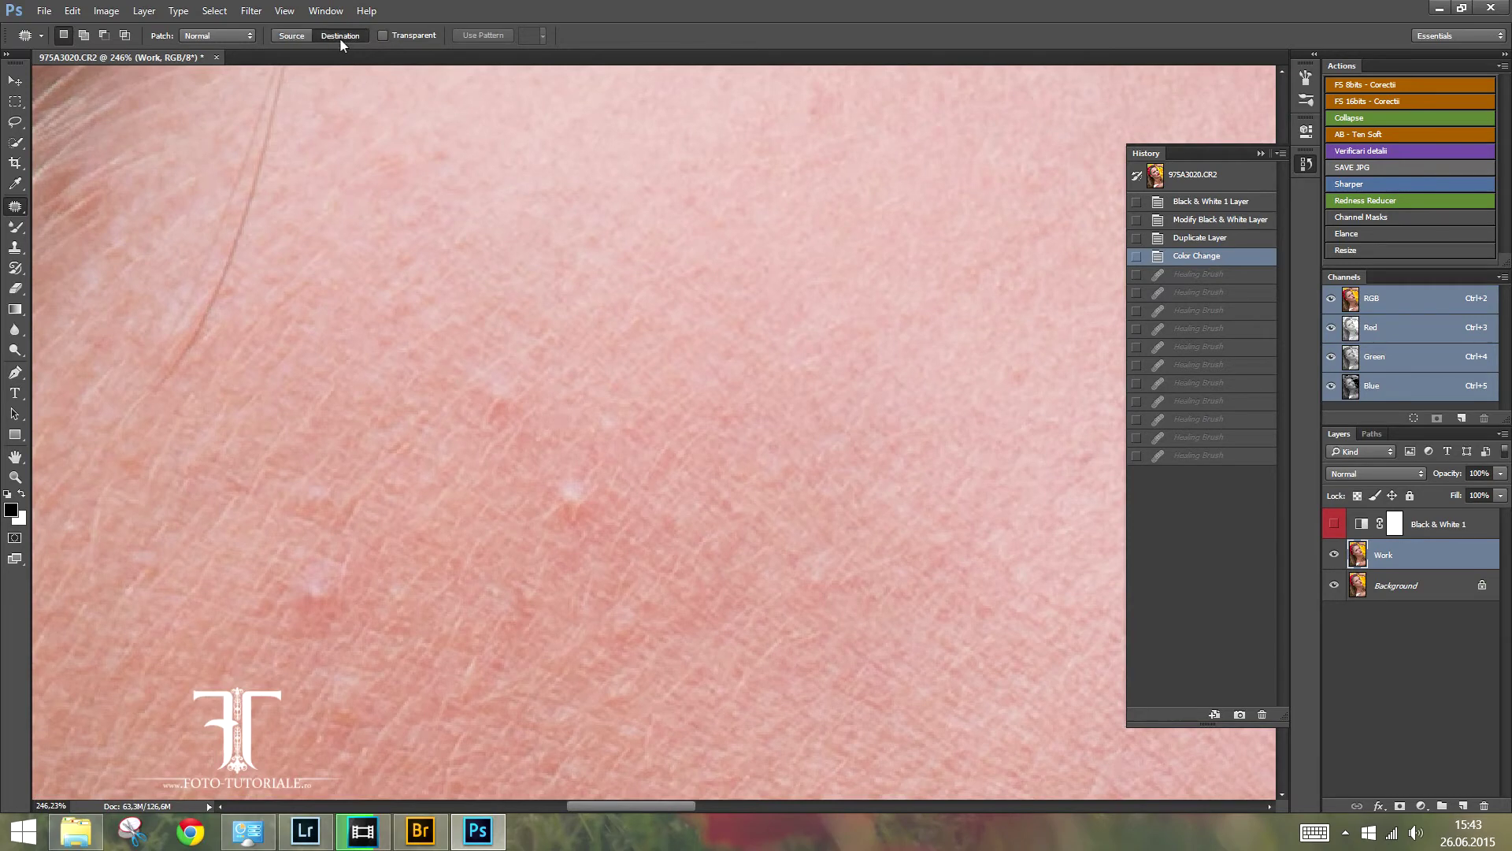
click(292, 36)
drag(504, 516, 591, 437)
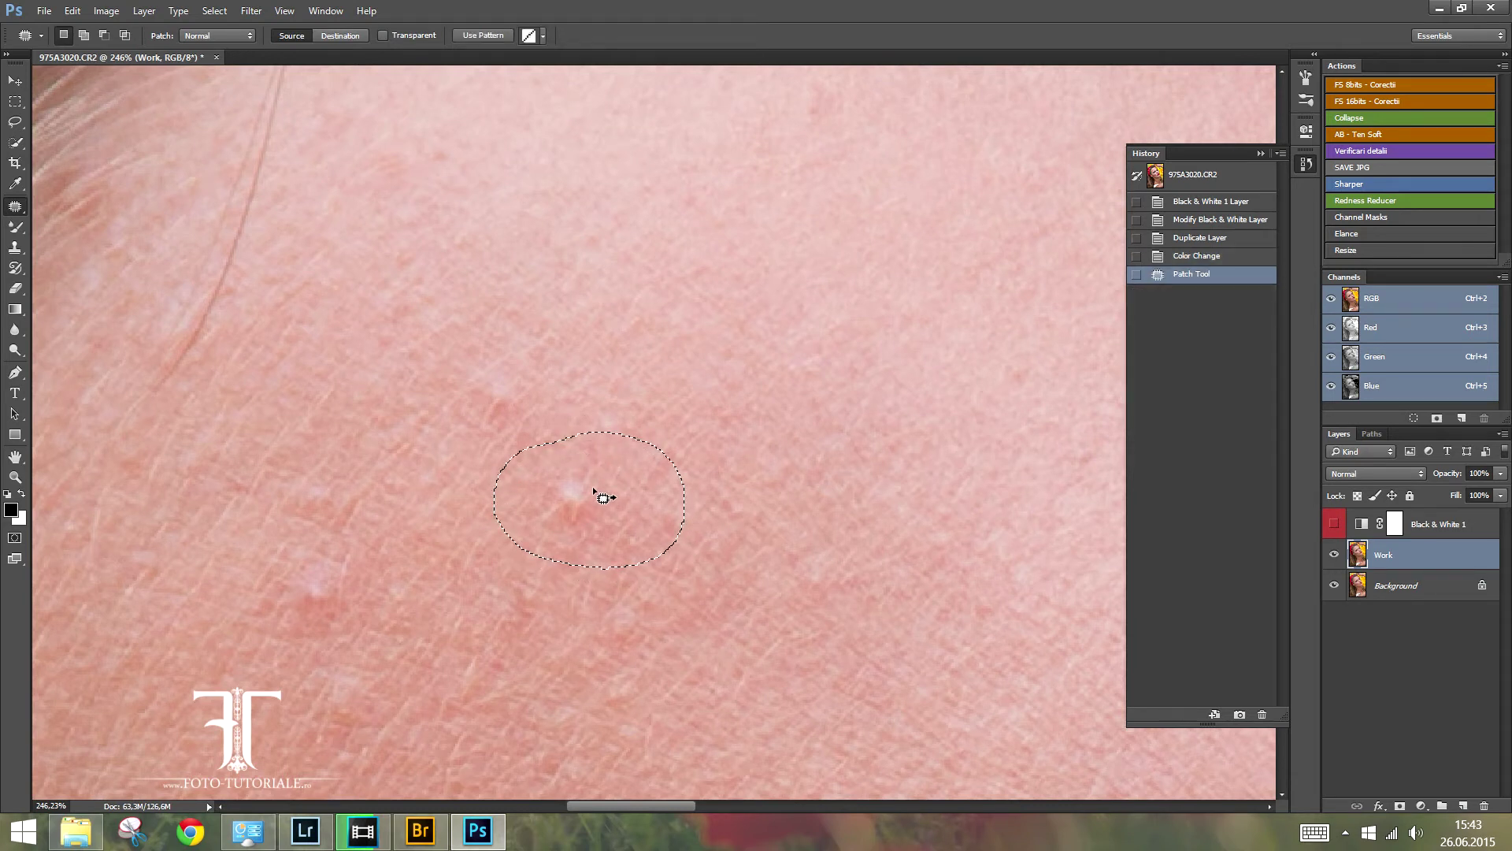
drag(603, 497, 793, 513)
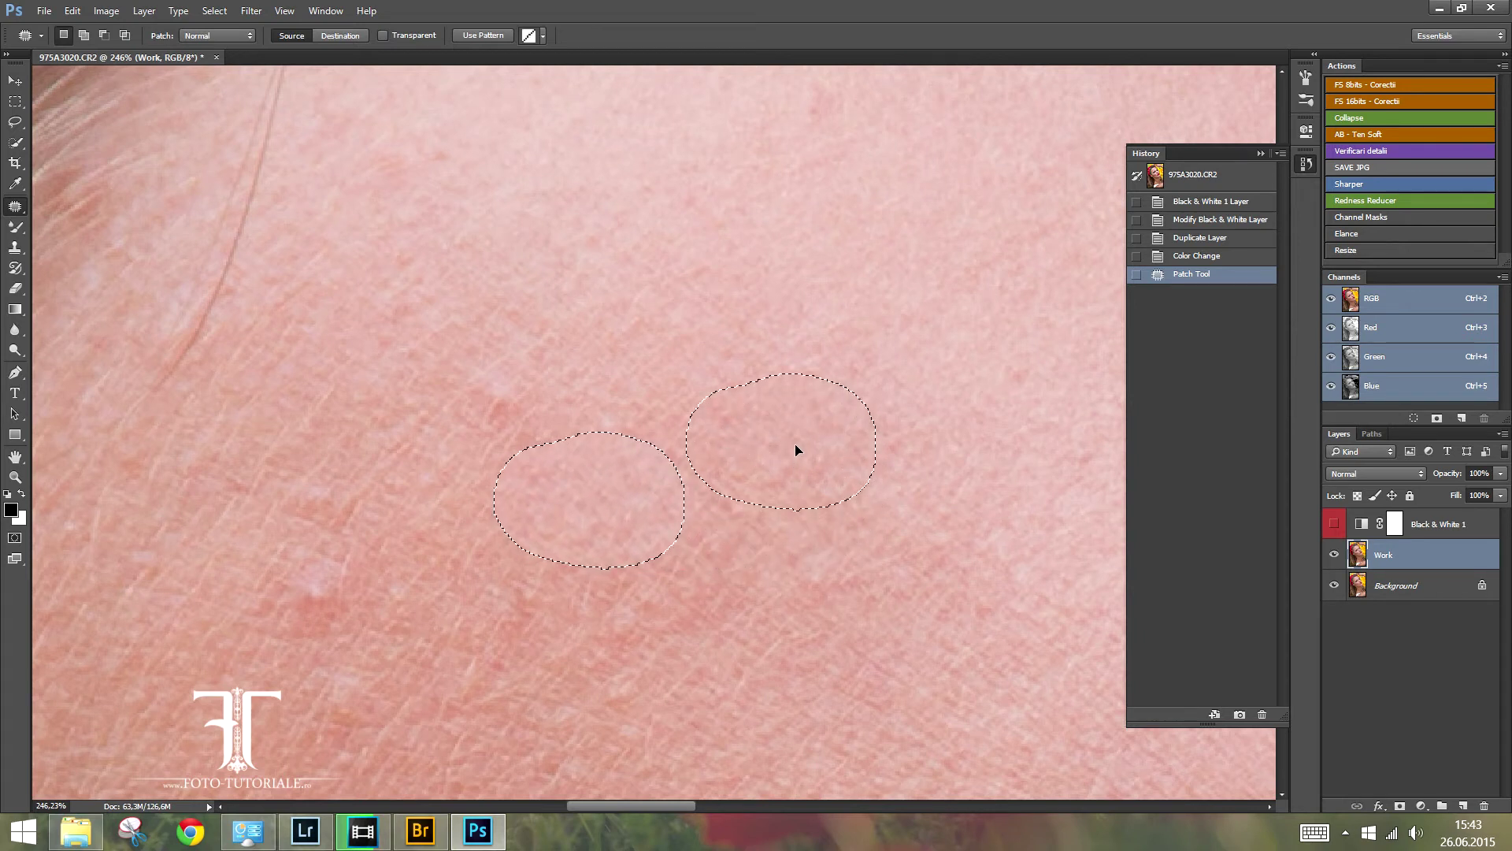
drag(792, 512, 806, 439)
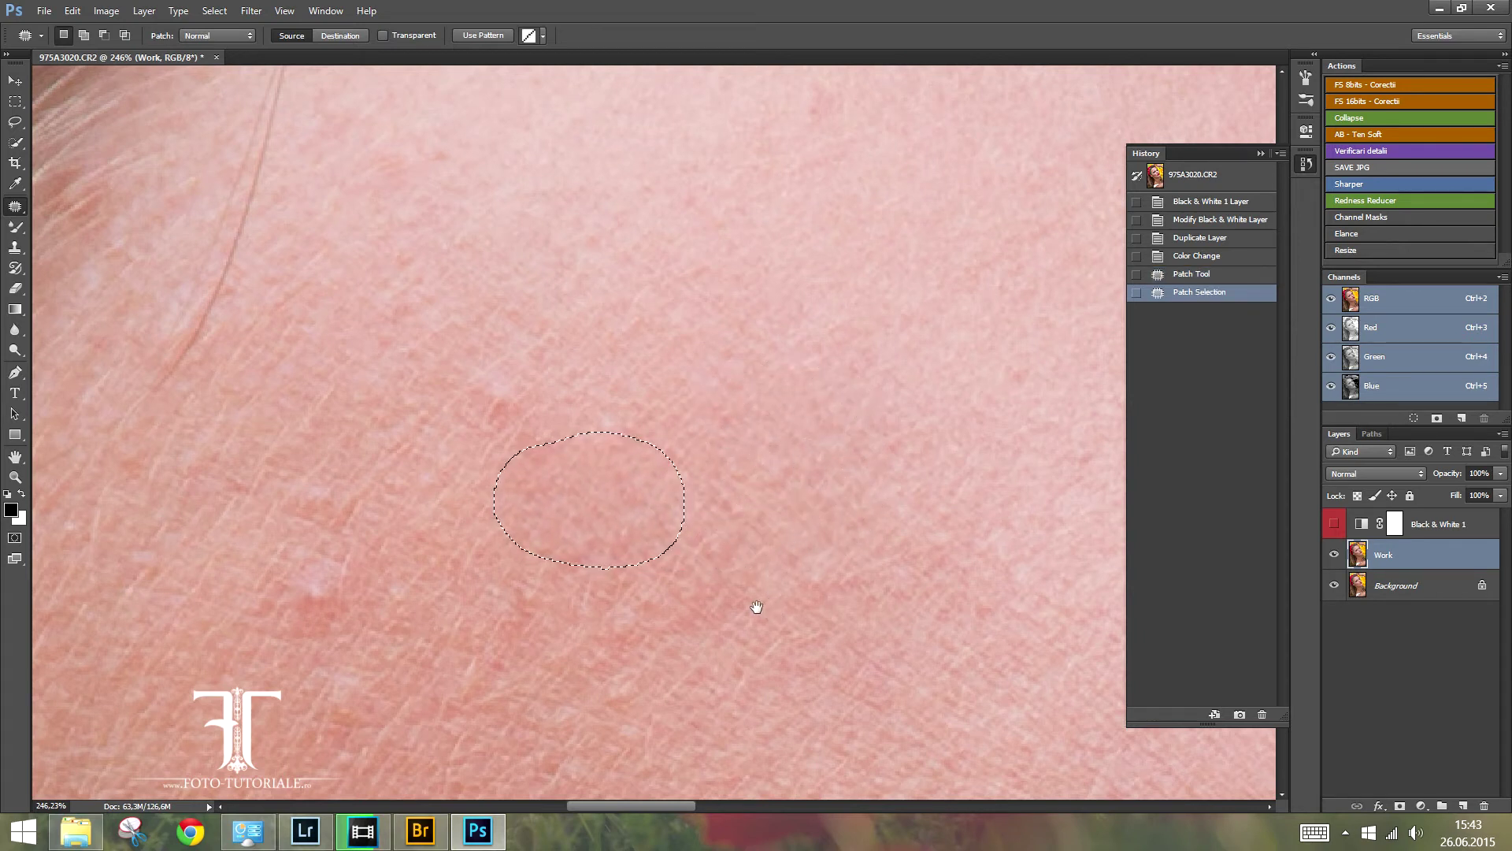
drag(753, 575, 739, 459)
drag(285, 425, 257, 525)
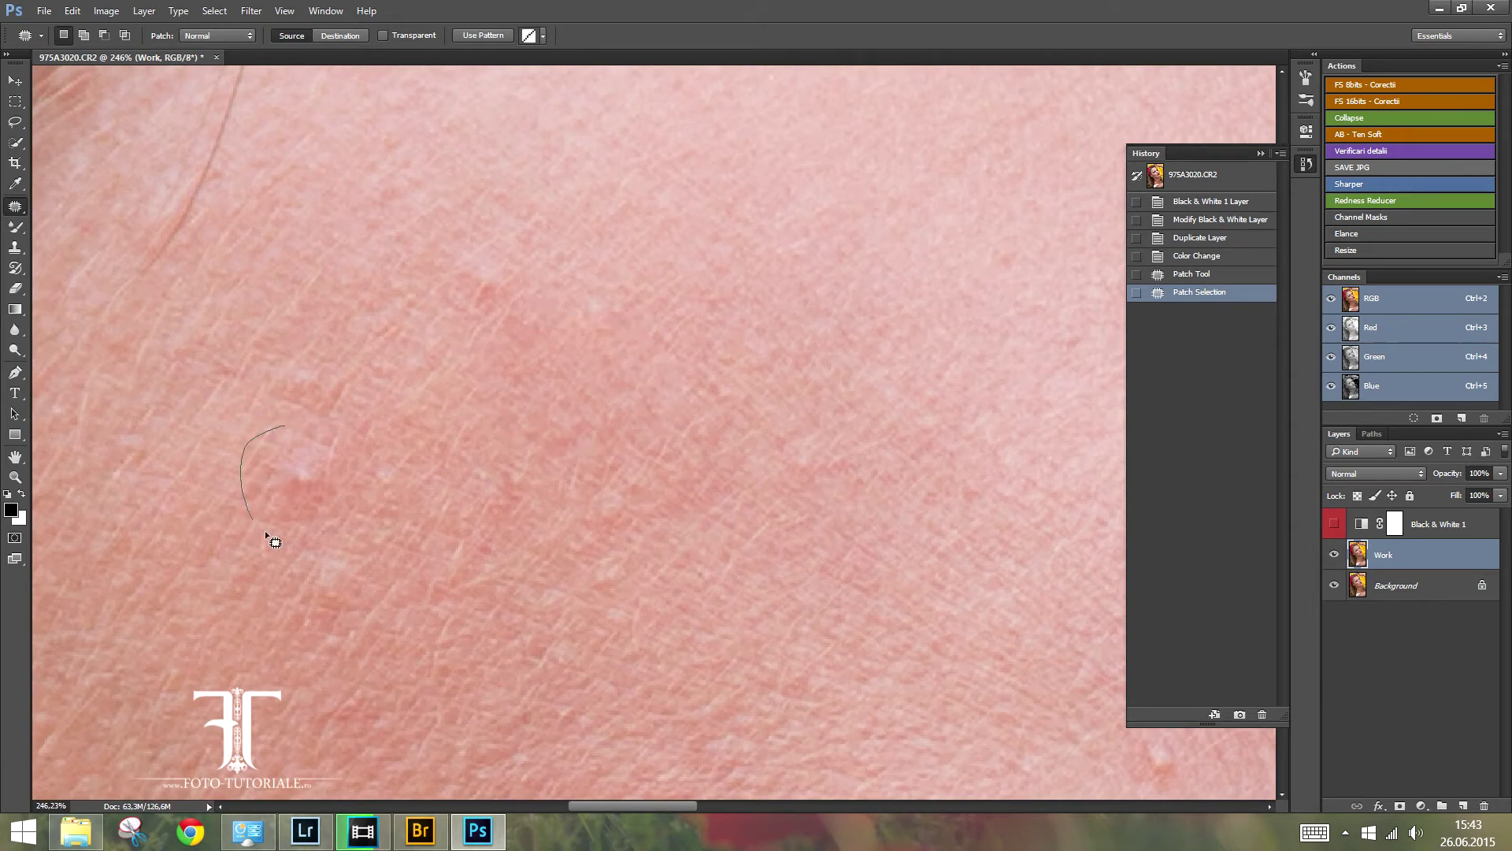
drag(366, 439, 287, 427)
mouse_move(304, 522)
mouse_down()
mouse_move(156, 623)
mouse_move(193, 665)
mouse_move(191, 643)
mouse_up()
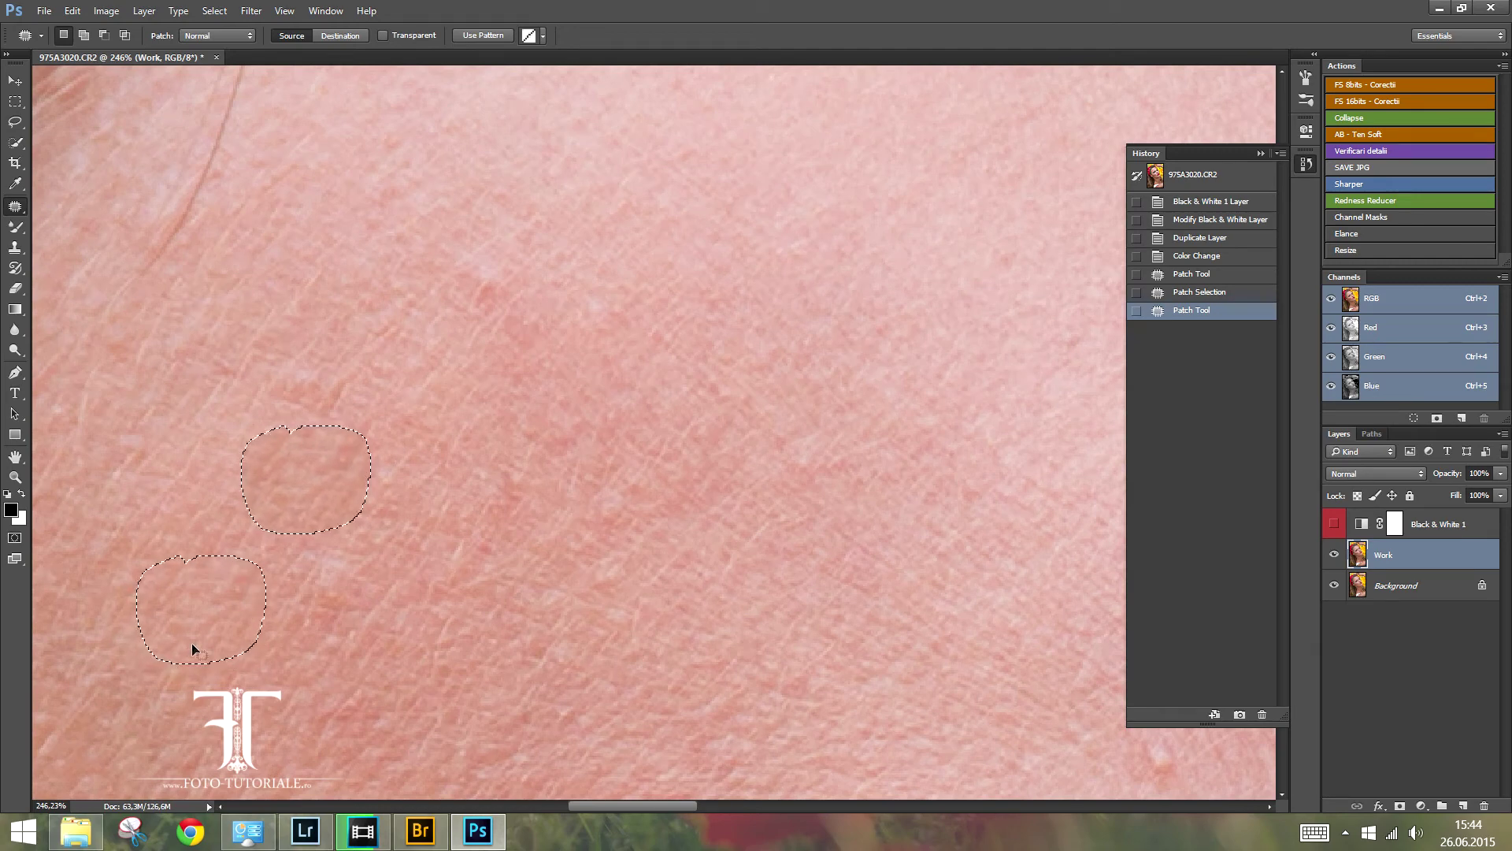
key(ctrl+d)
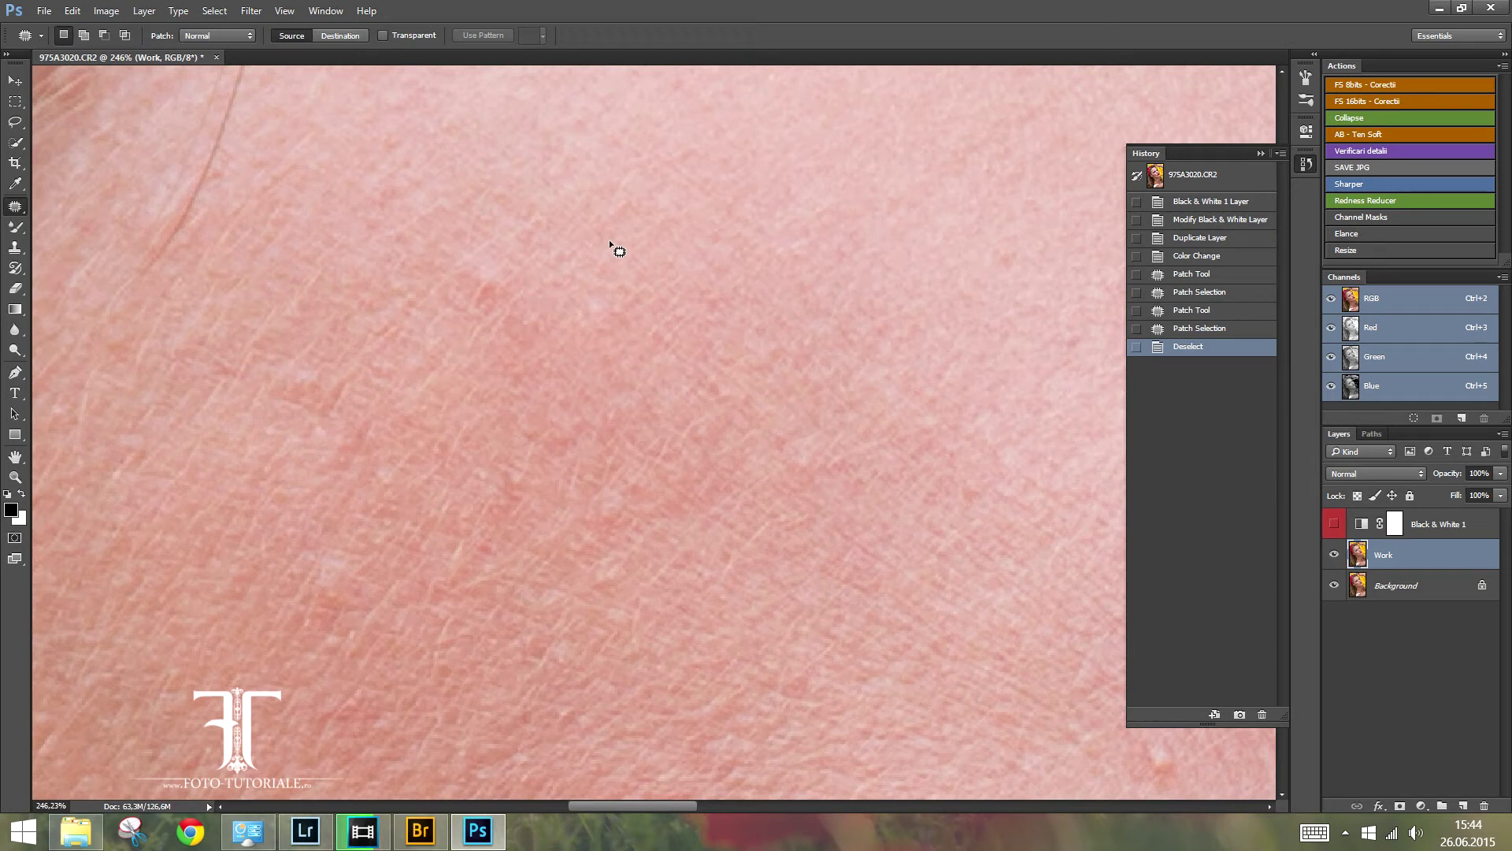
- Try a Destination-mode patch copying clean skin over a blemish, then undo it
click(346, 37)
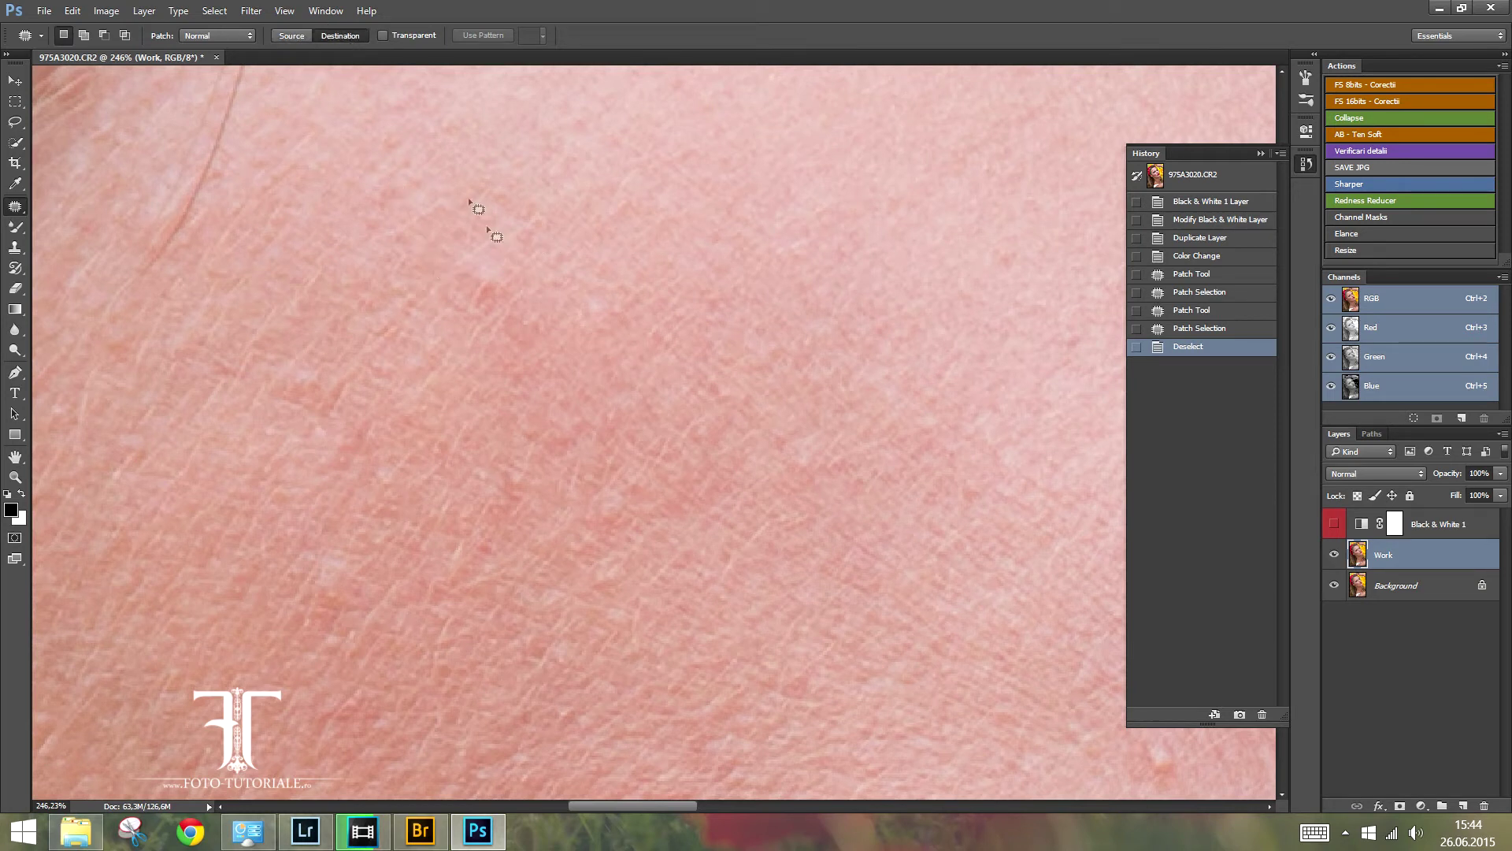
drag(480, 231, 424, 242)
drag(531, 238, 298, 251)
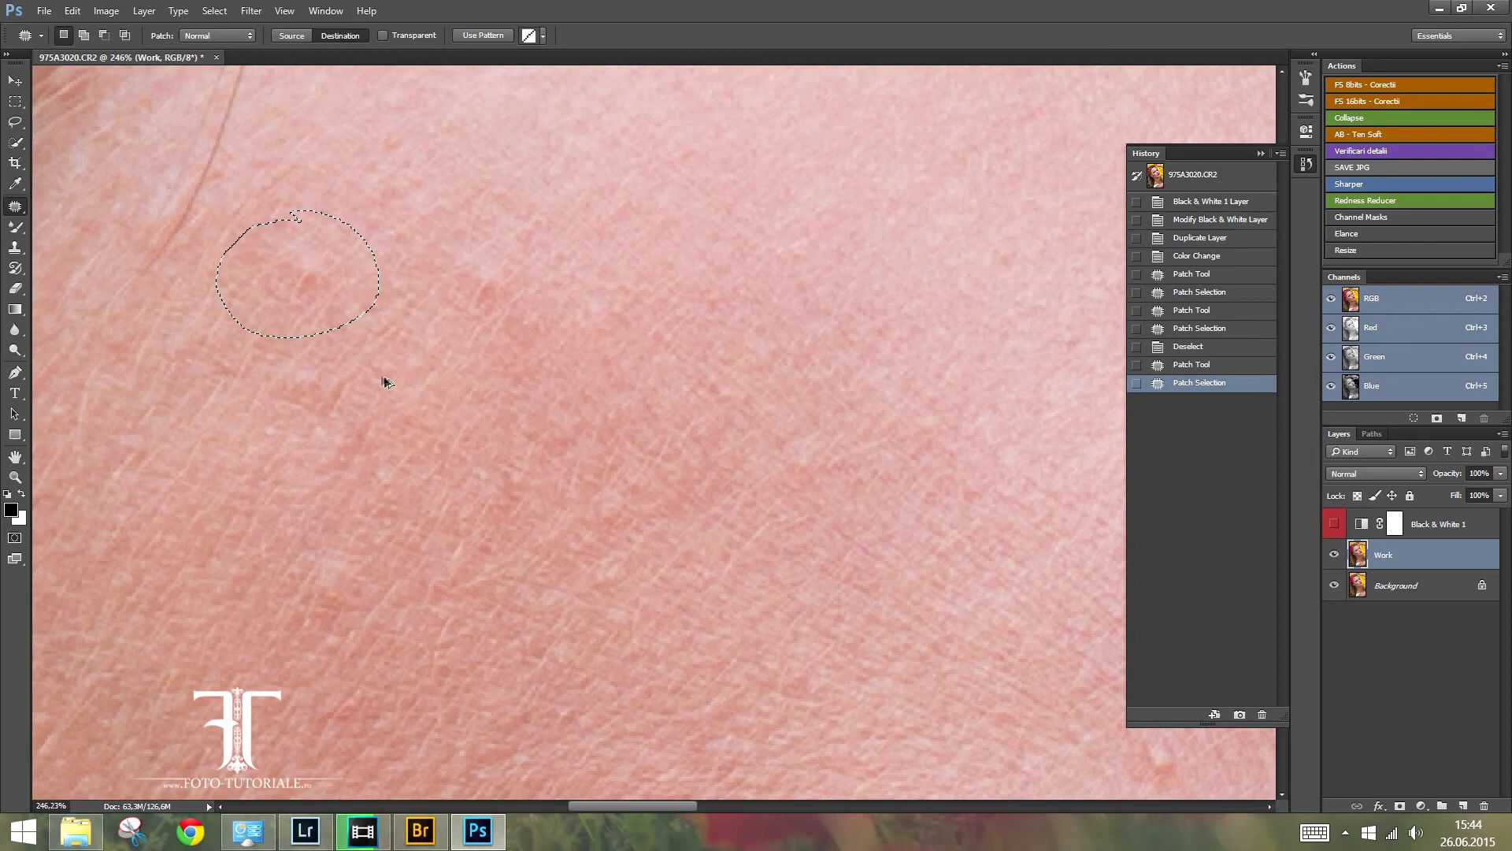
key(ctrl+z)
- Patch a blemish near the eyebrow, outline another, then revert history to the Deselect state
drag(794, 492, 719, 371)
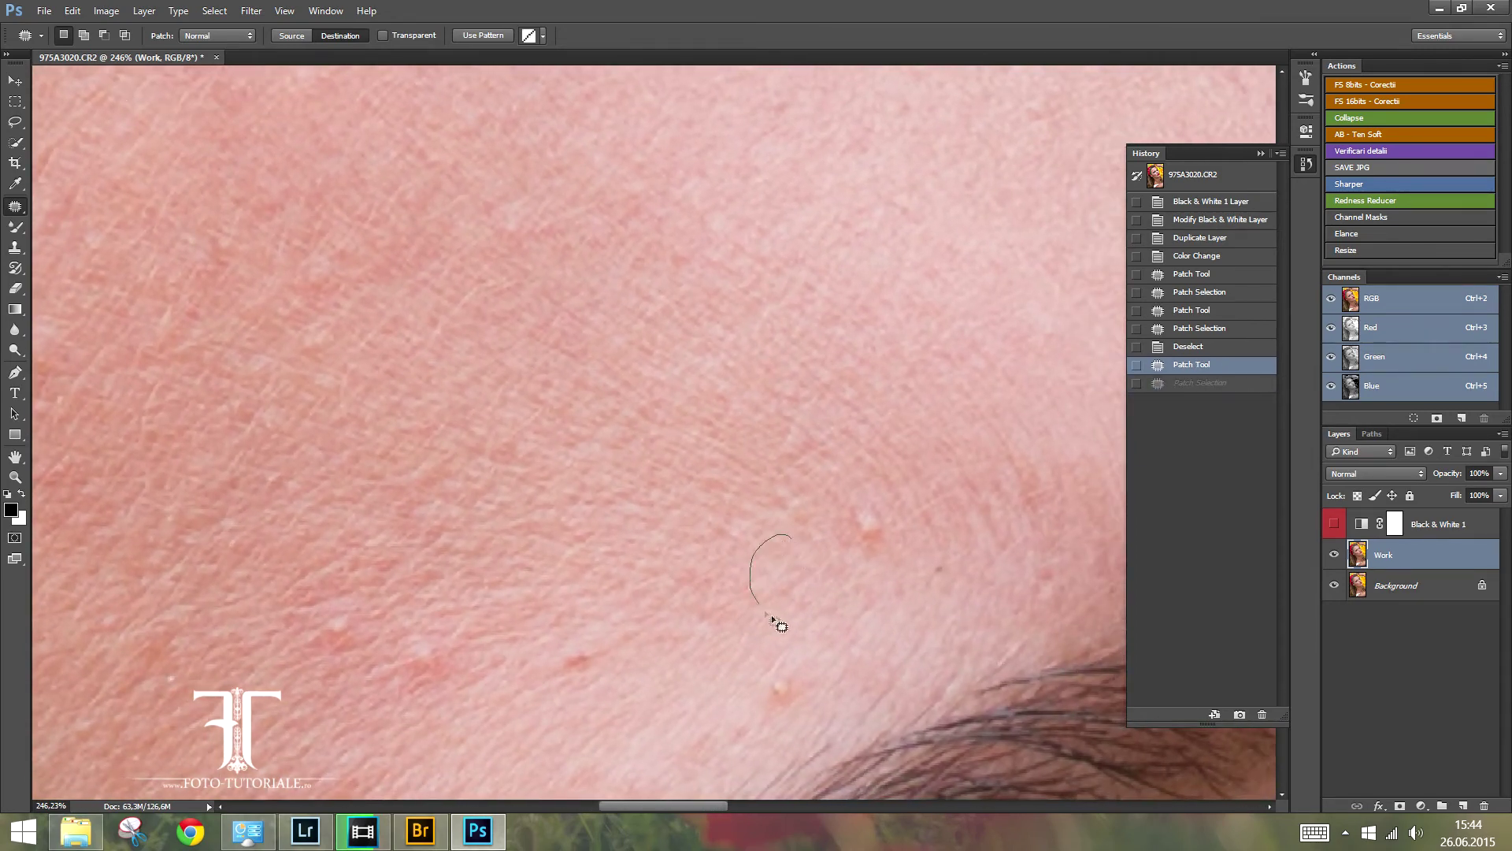
mouse_move(785, 544)
mouse_down()
mouse_move(791, 571)
mouse_move(861, 534)
mouse_up()
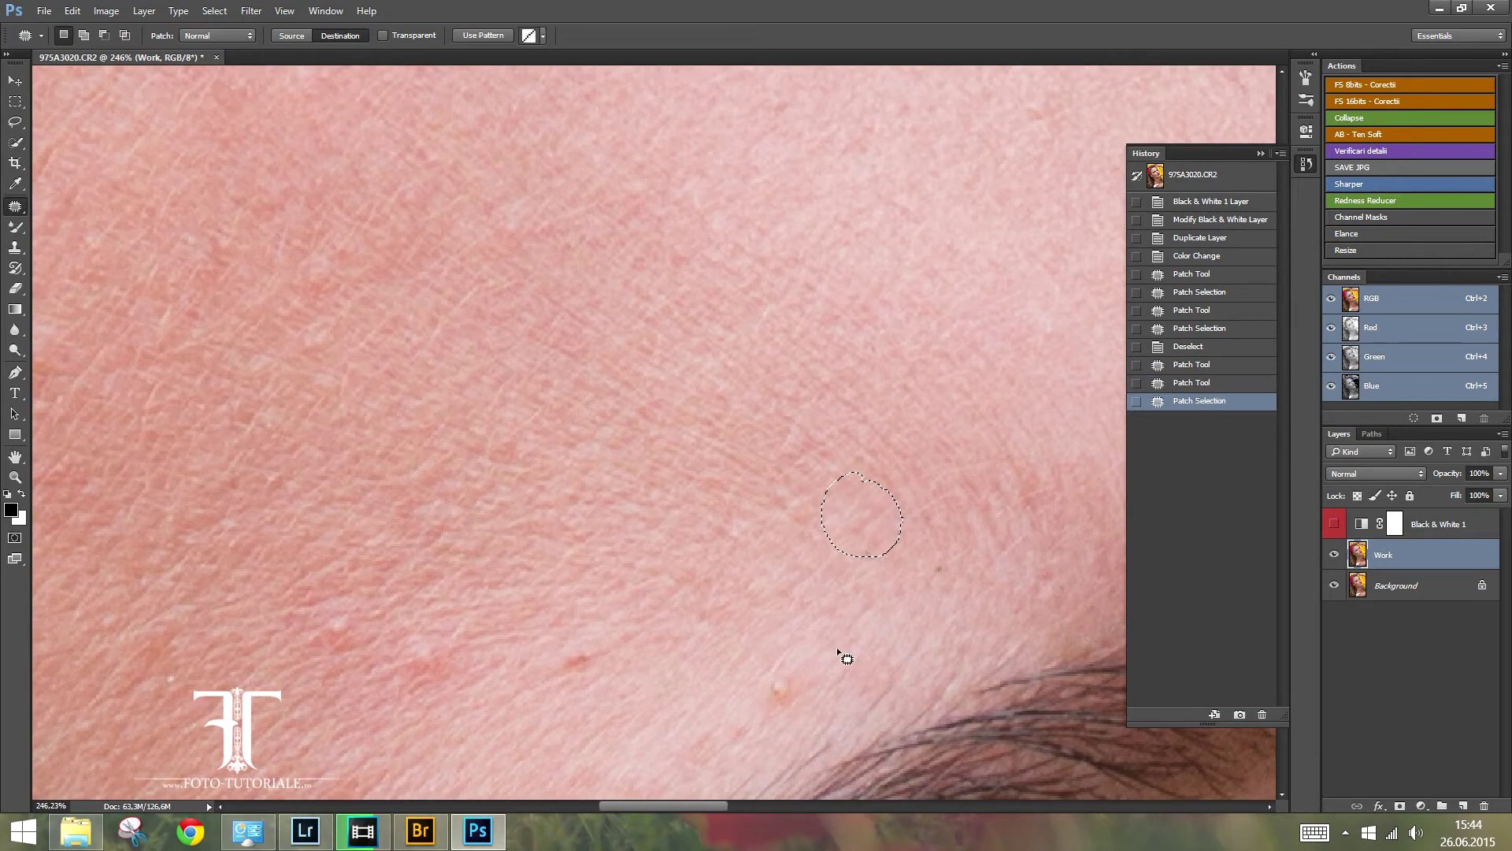
scroll(780, 567, down, 2)
mouse_move(697, 613)
mouse_down()
mouse_move(709, 622)
mouse_move(821, 582)
mouse_move(794, 517)
mouse_up()
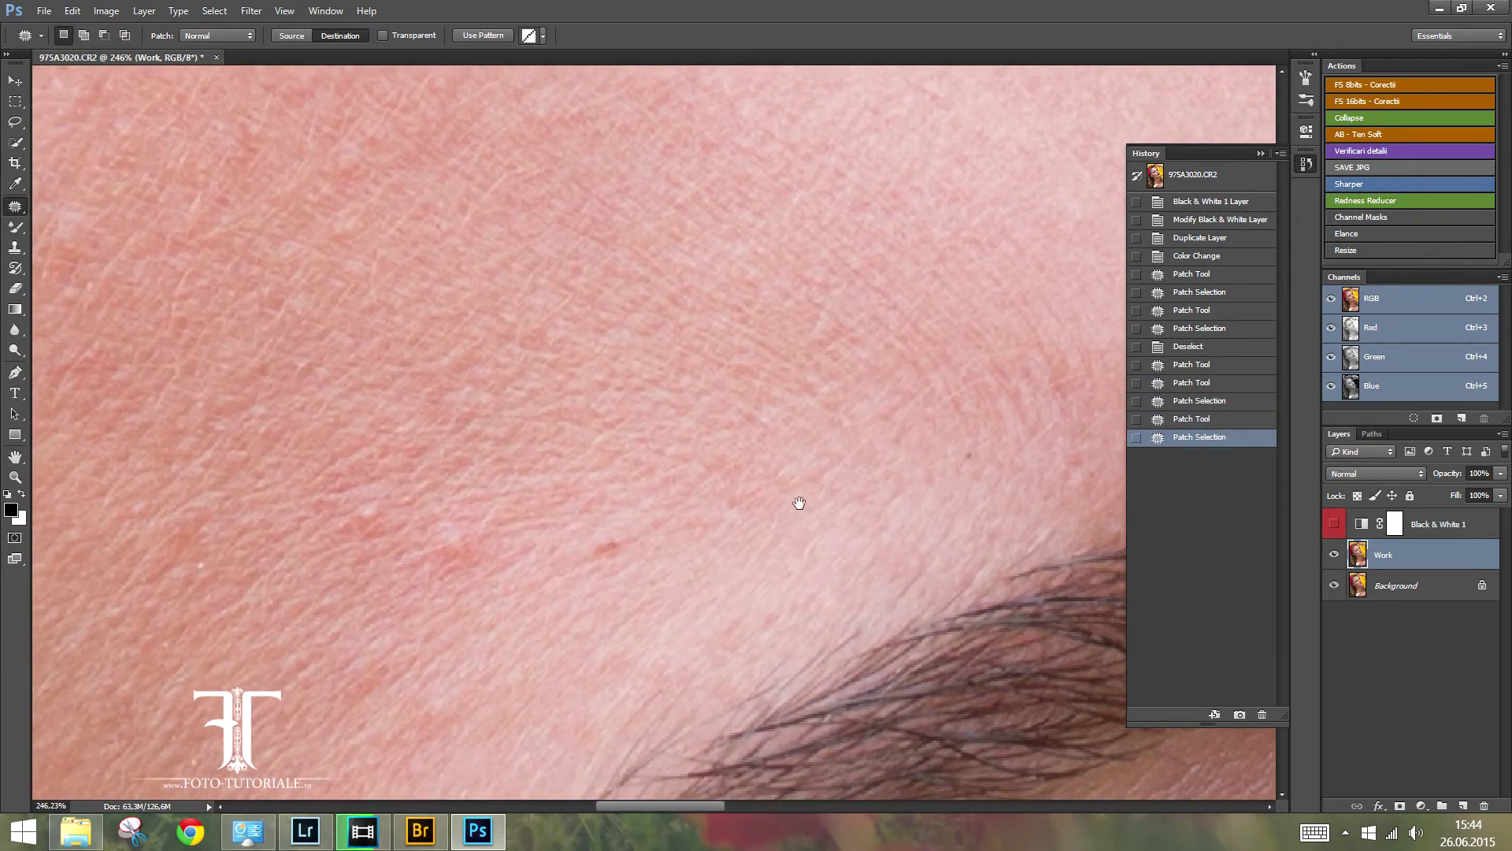
drag(312, 503, 376, 487)
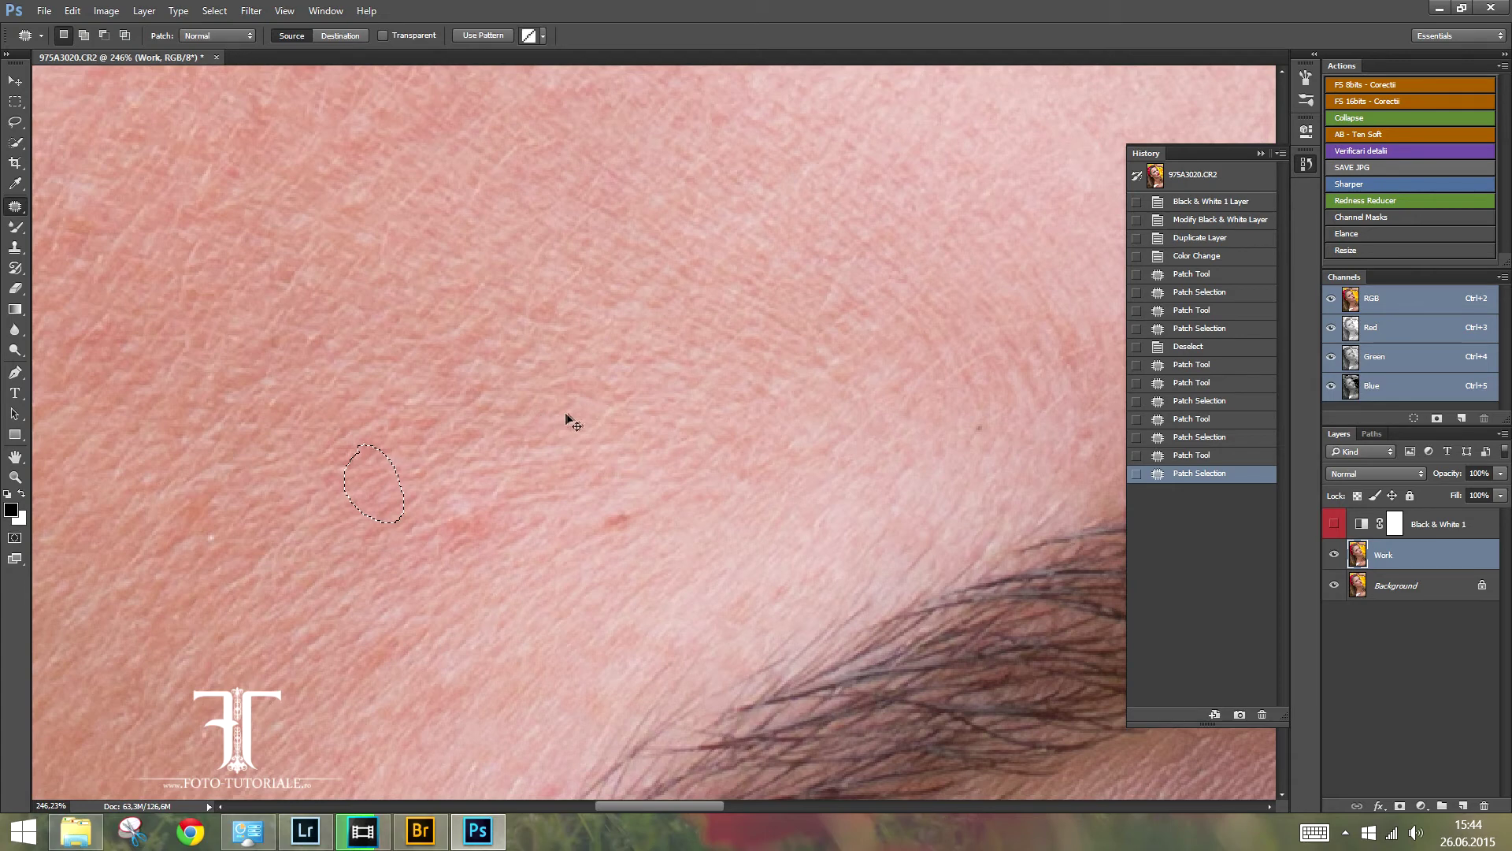
click(1196, 363)
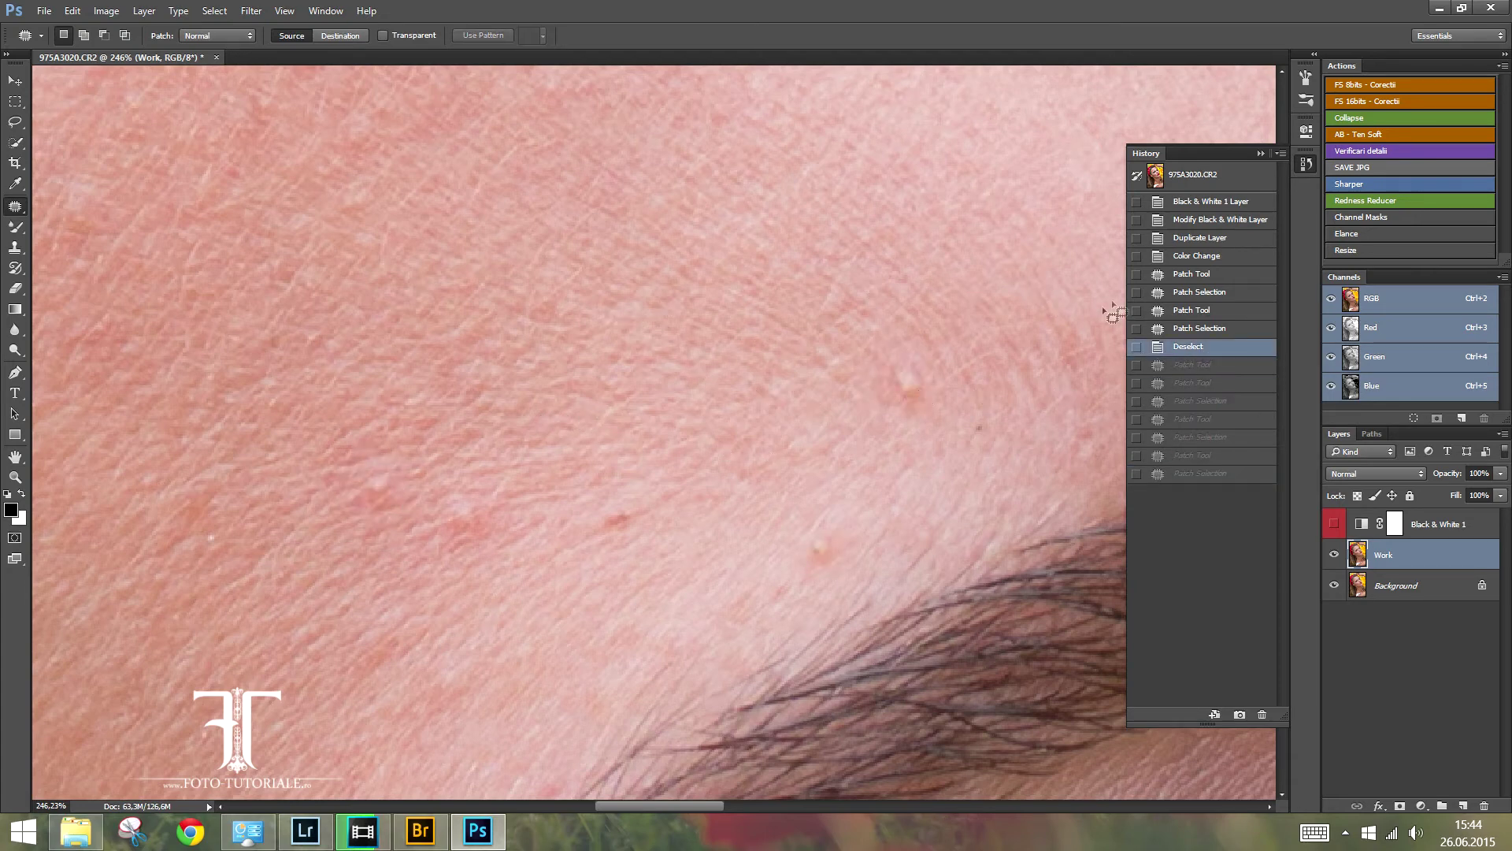
- Roll history back to the first Patch Tool state and zoom out over the forehead
click(1192, 273)
click(1192, 273)
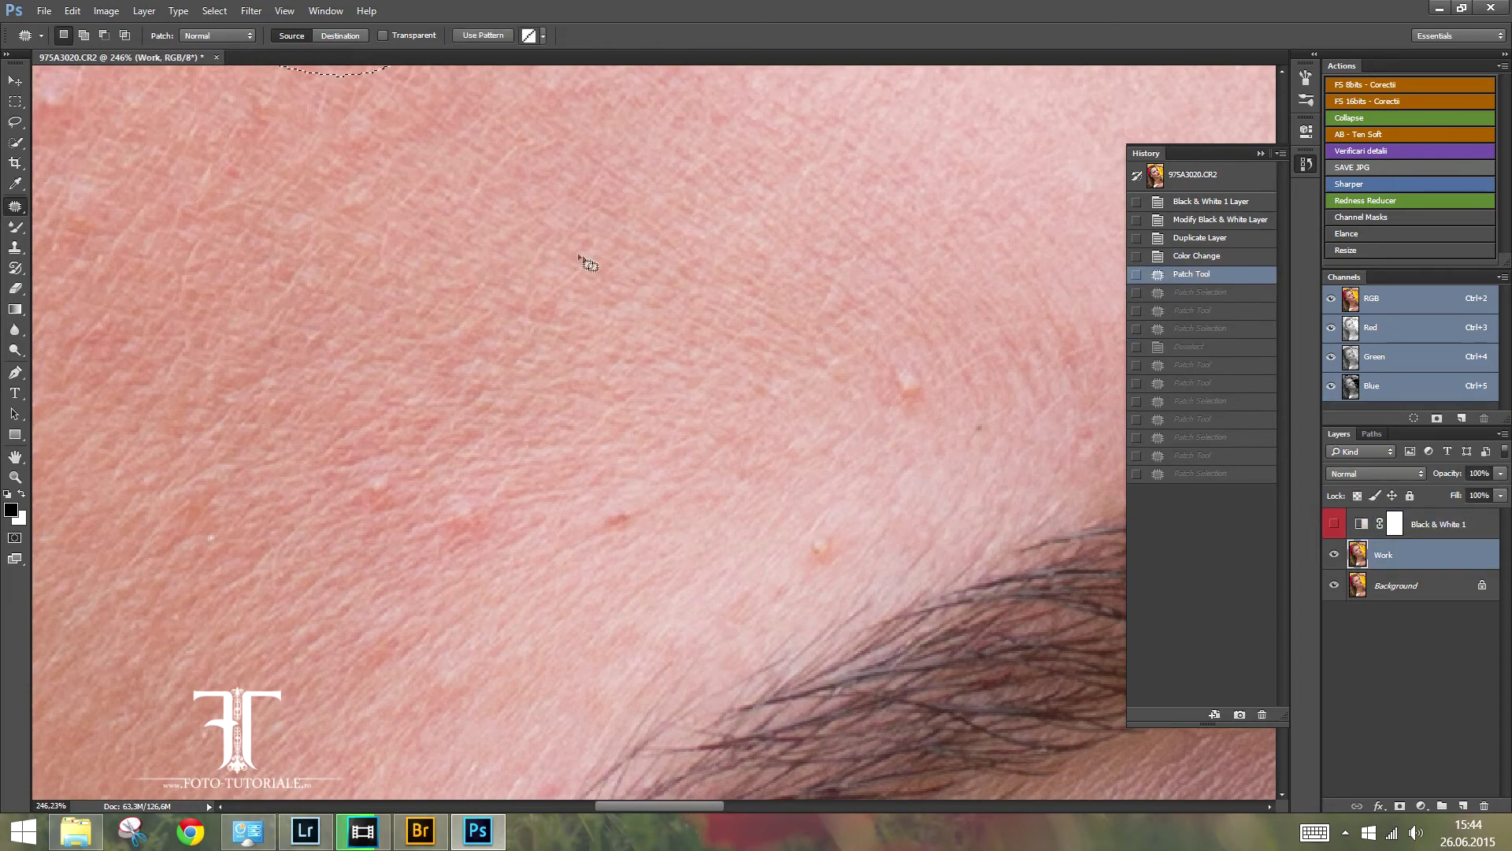
key(z)
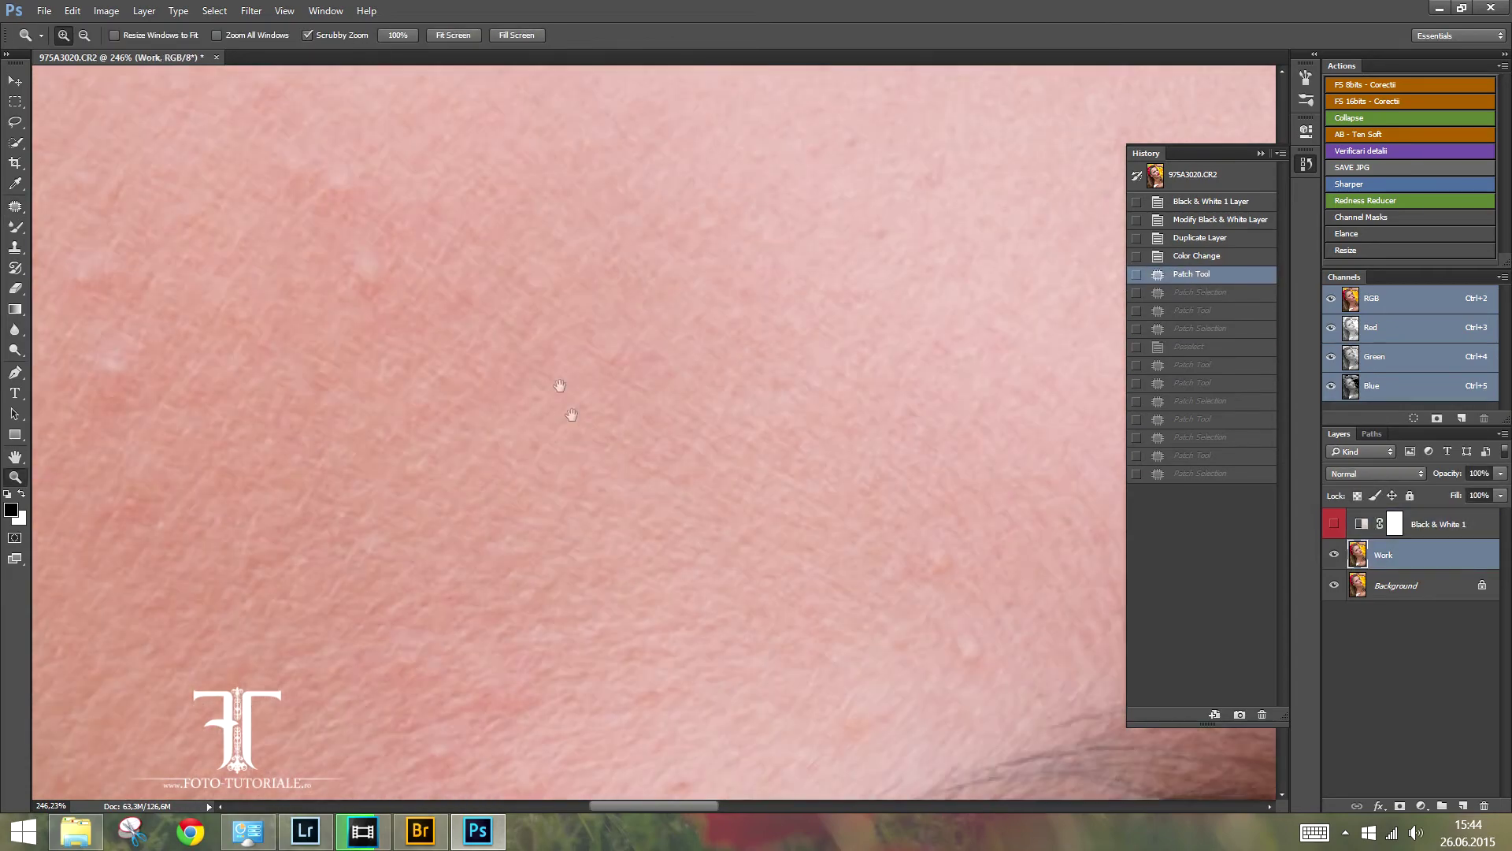
drag(521, 214, 562, 228)
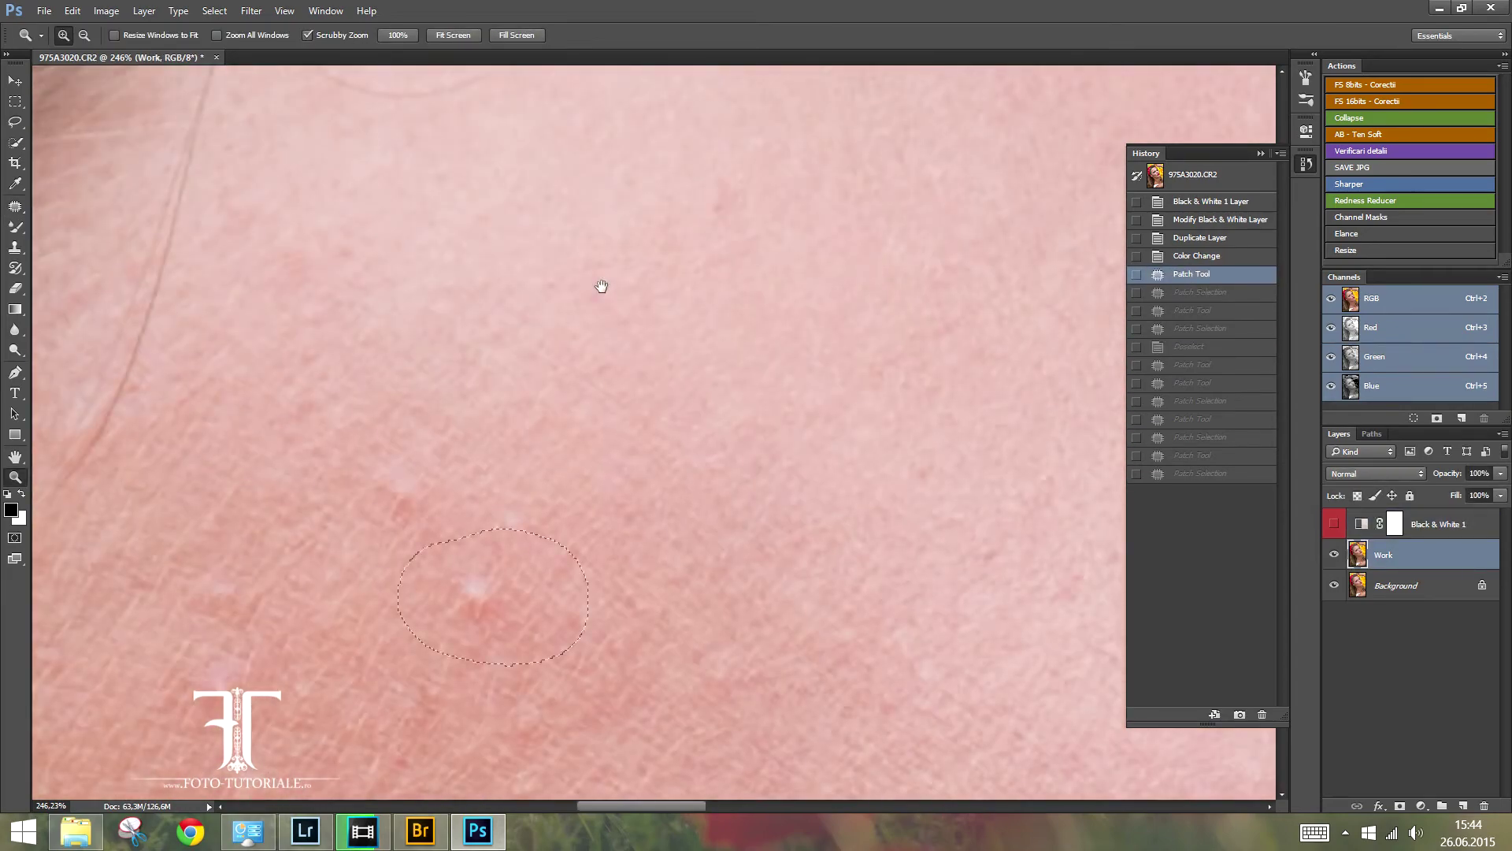
drag(583, 414, 504, 414)
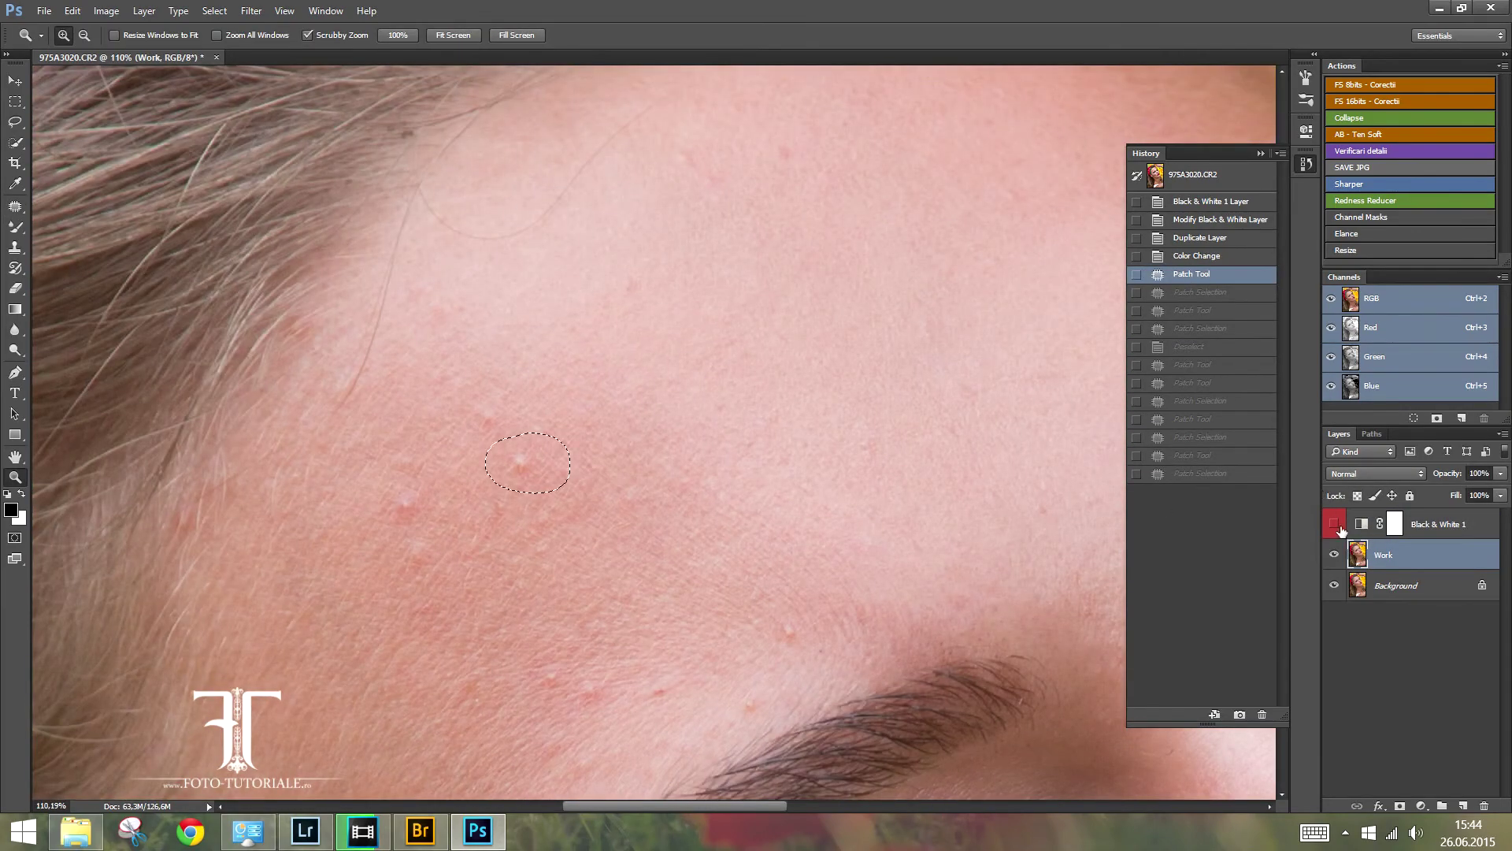
- Turn on the Black & White 1 layer to view the forehead in grayscale
click(1336, 524)
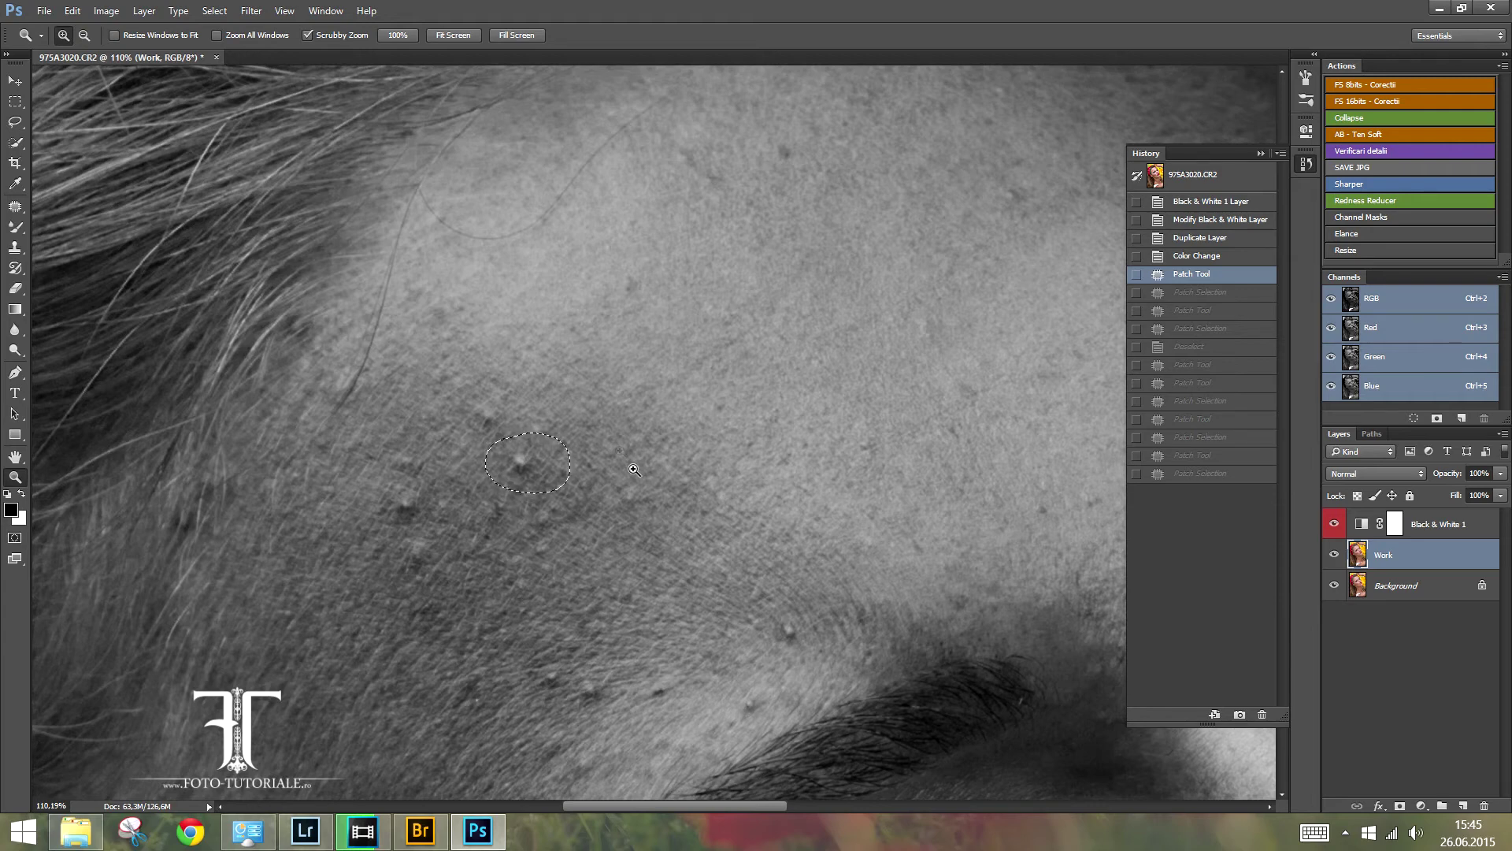
scroll(628, 381, up, 1)
scroll(654, 340, up, 1)
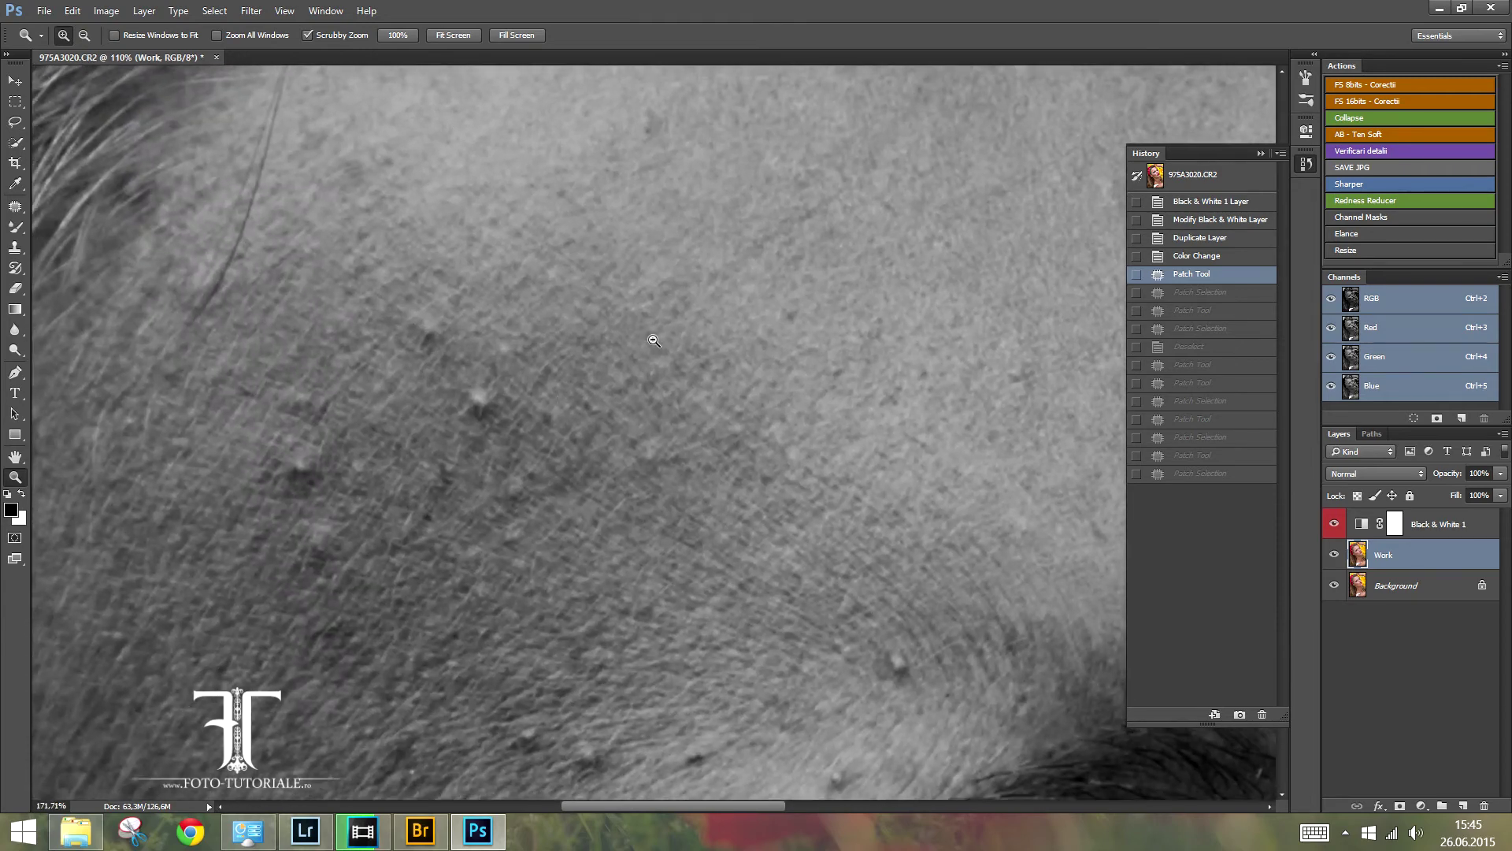
click(15, 207)
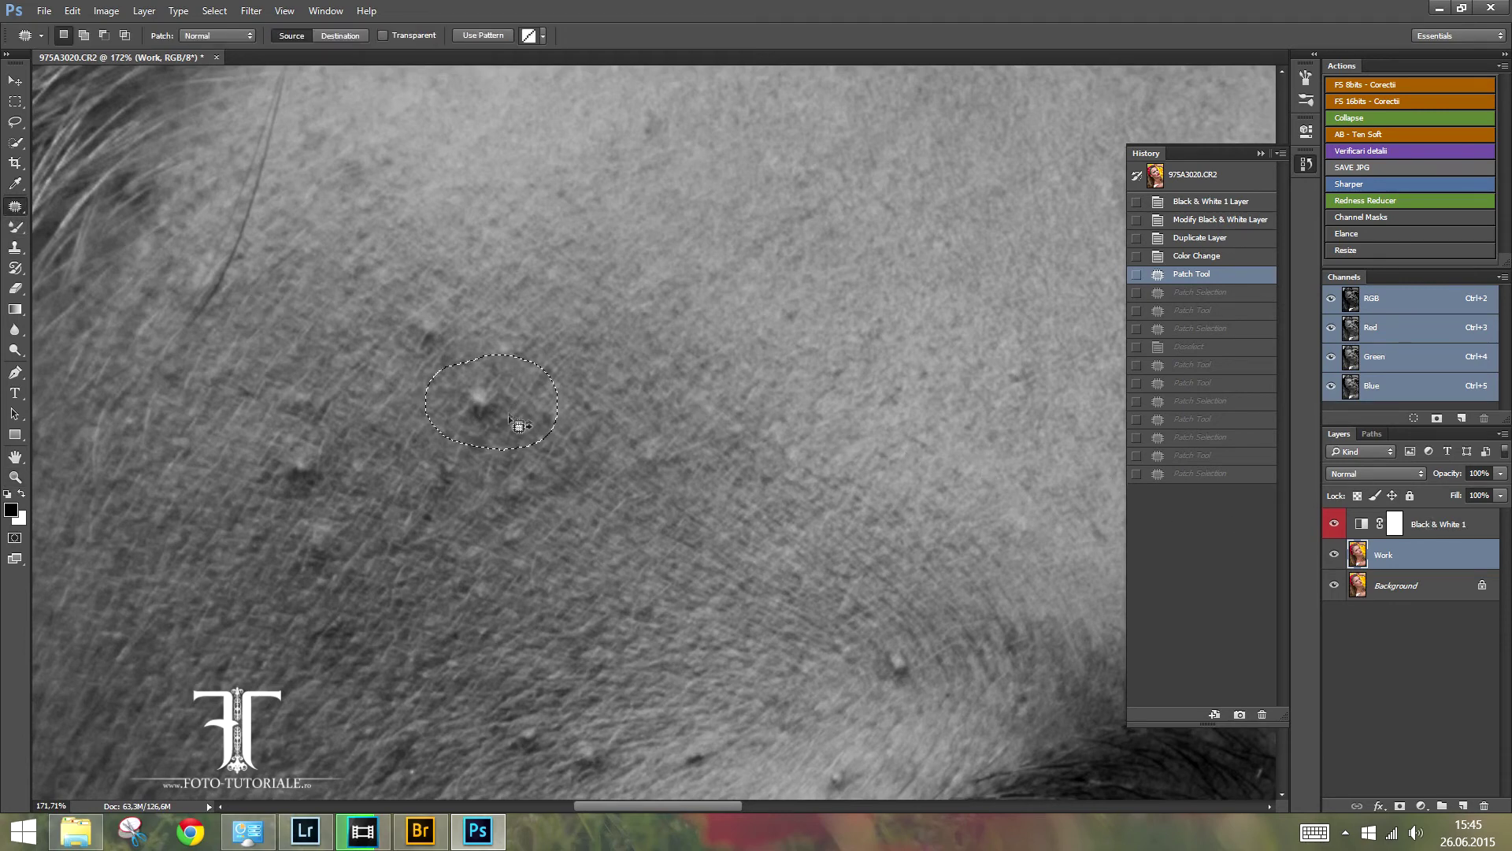
- Patch a forehead blemish above the eyebrow with nearby clean skin and deselect
click(612, 420)
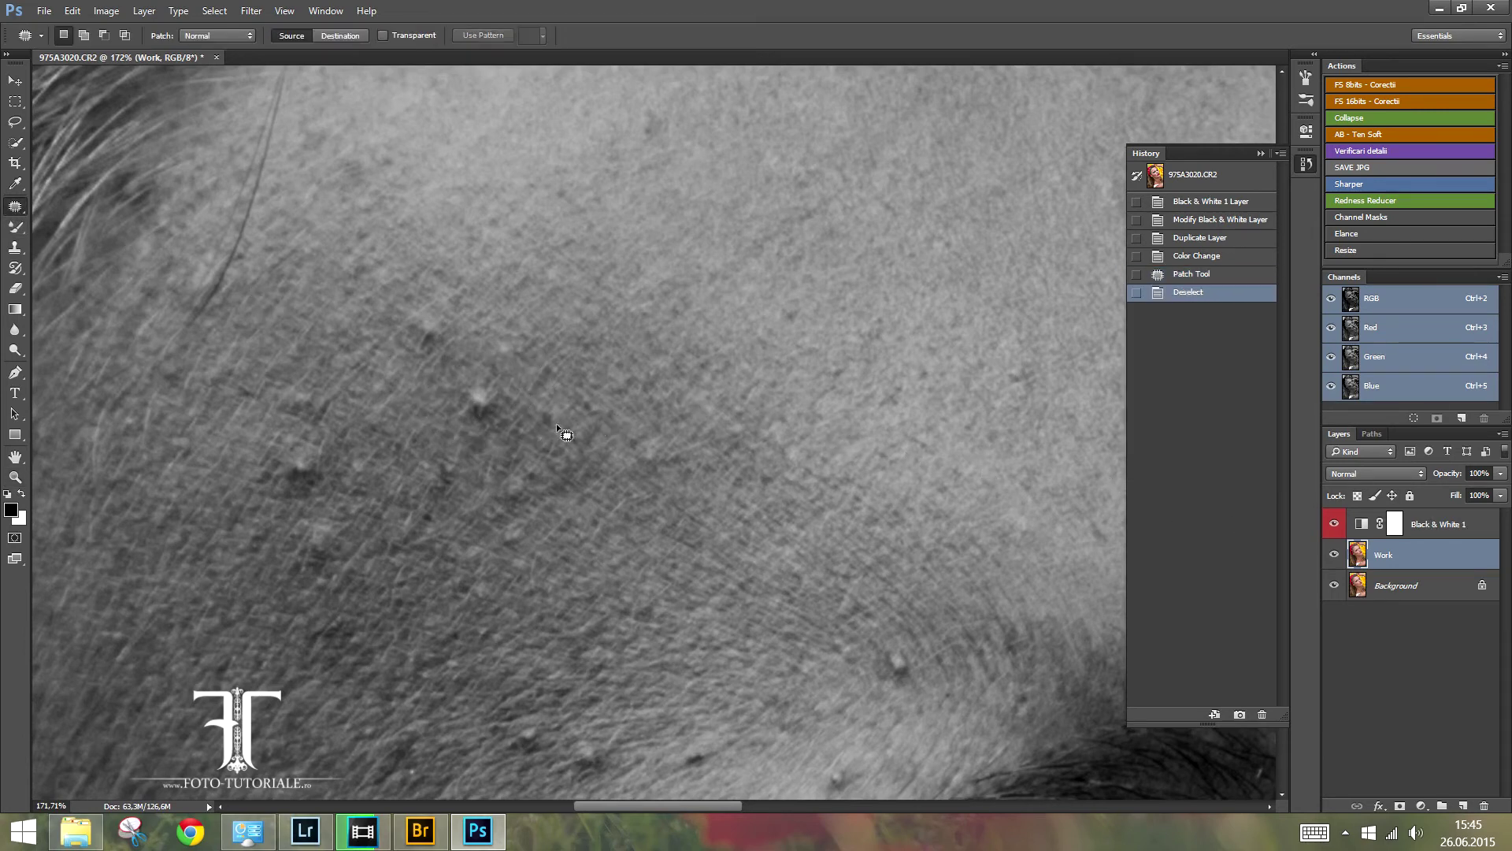
mouse_move(442, 396)
mouse_down()
mouse_move(473, 370)
mouse_move(450, 545)
mouse_up()
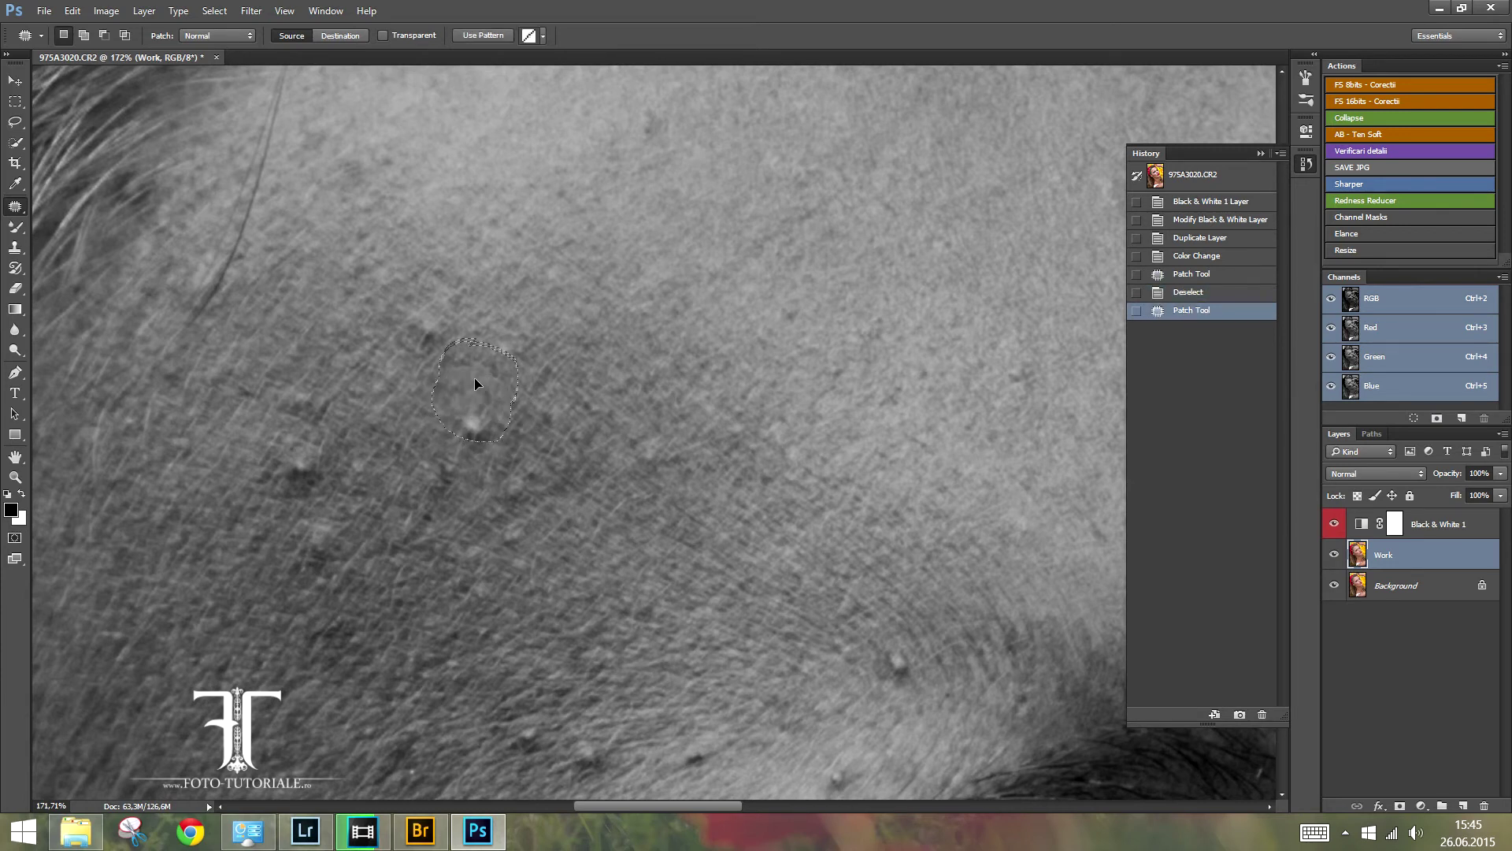
drag(450, 541, 447, 550)
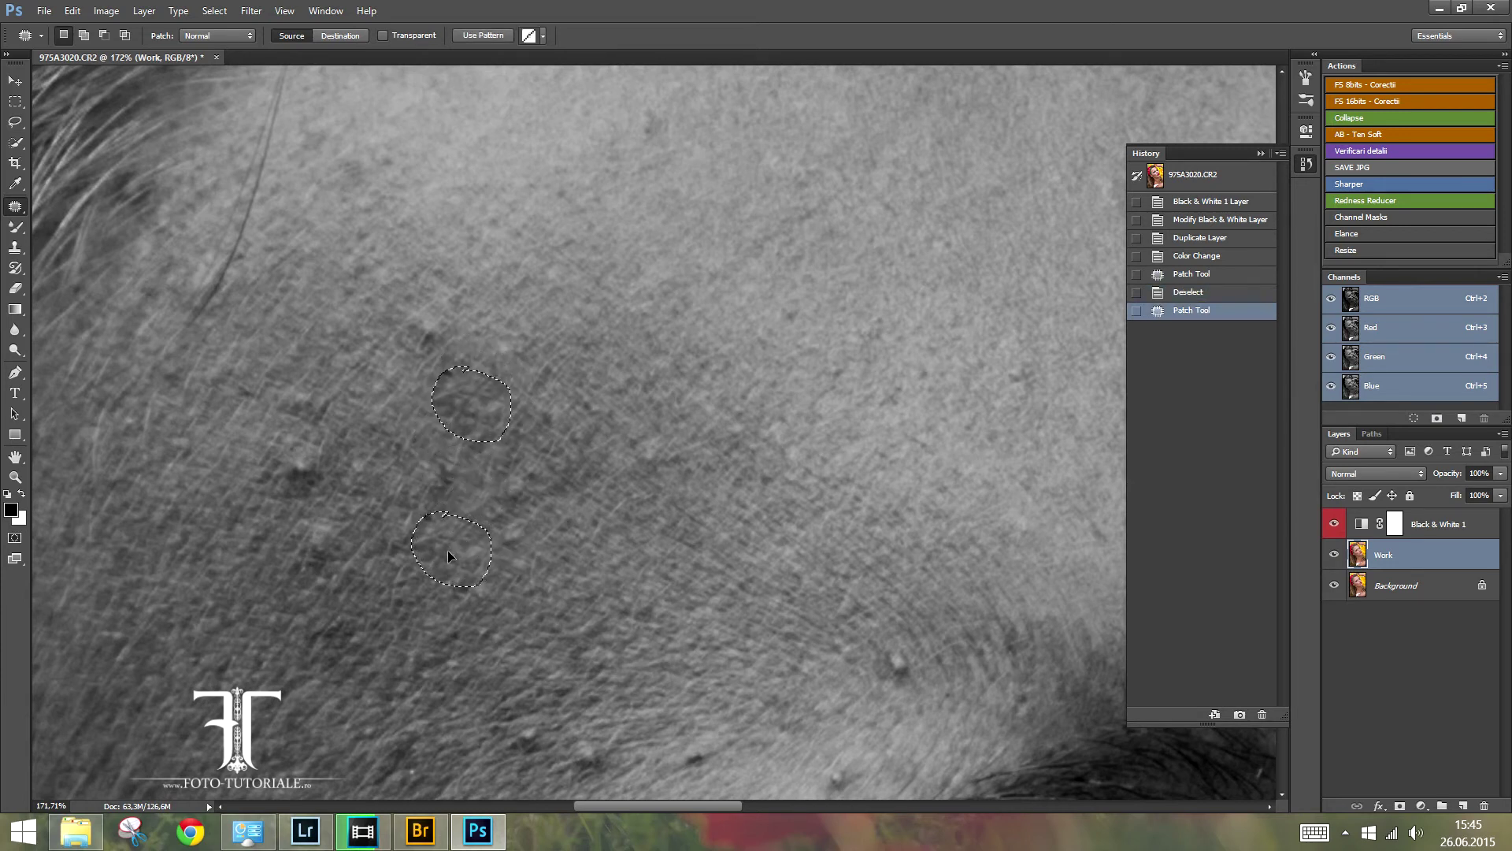
key(ctrl+h)
key(ctrl+d)
scroll(763, 461, down, 5)
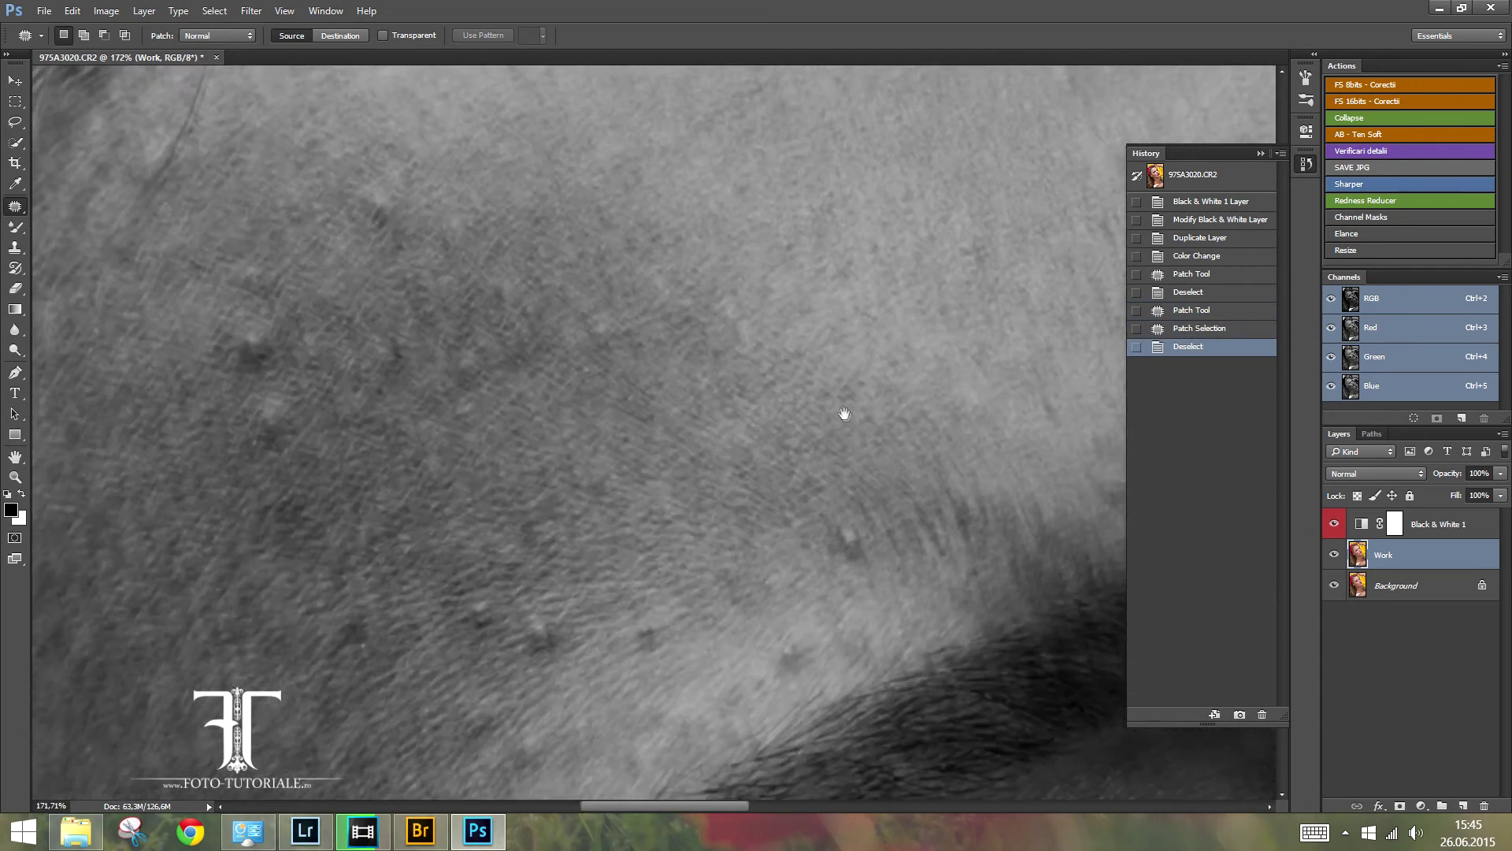
scroll(912, 448, down, 1)
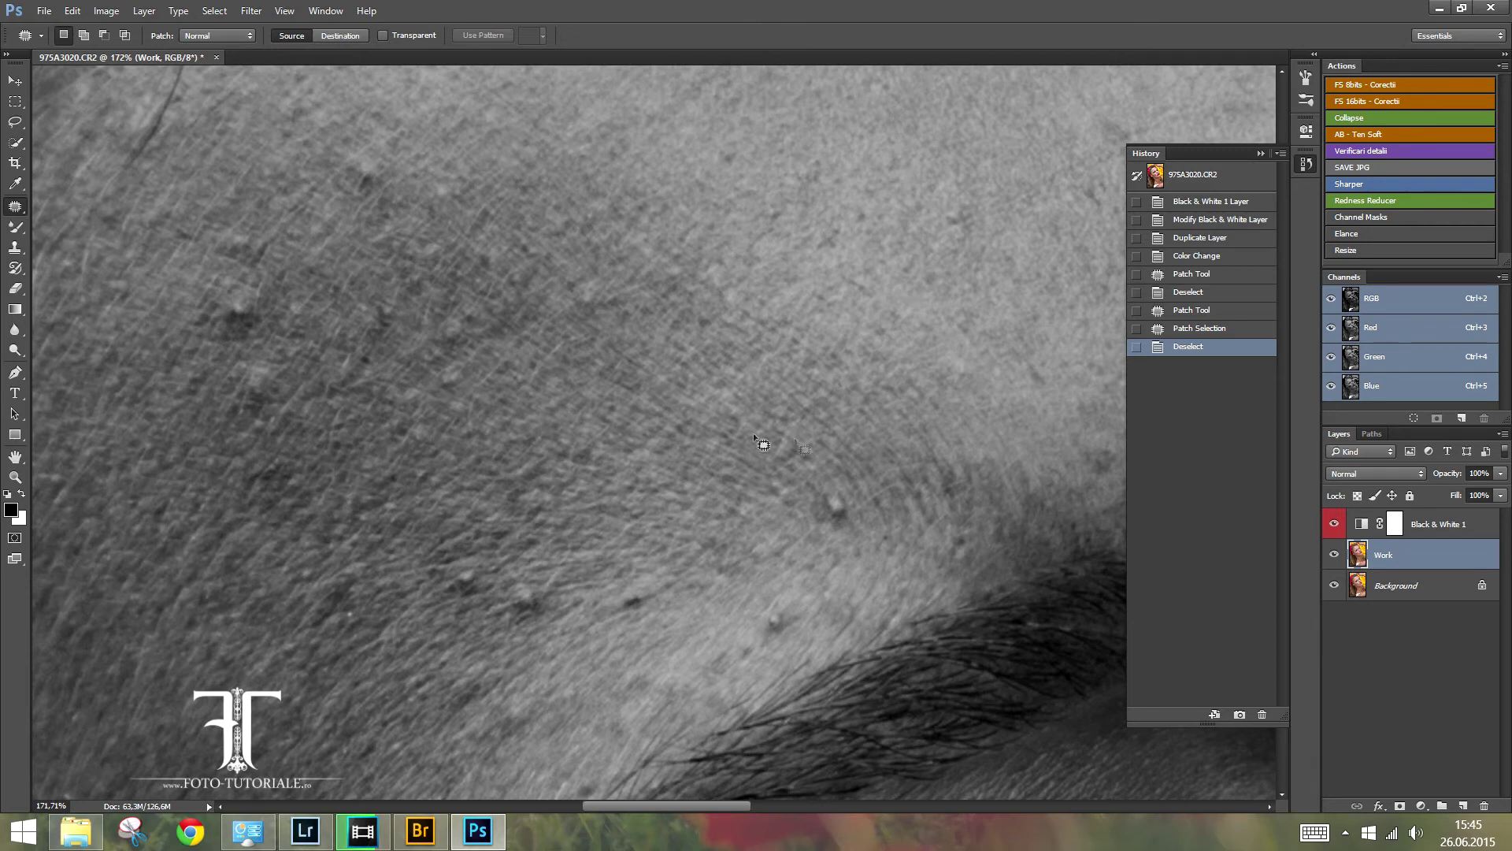
scroll(763, 445, down, 2)
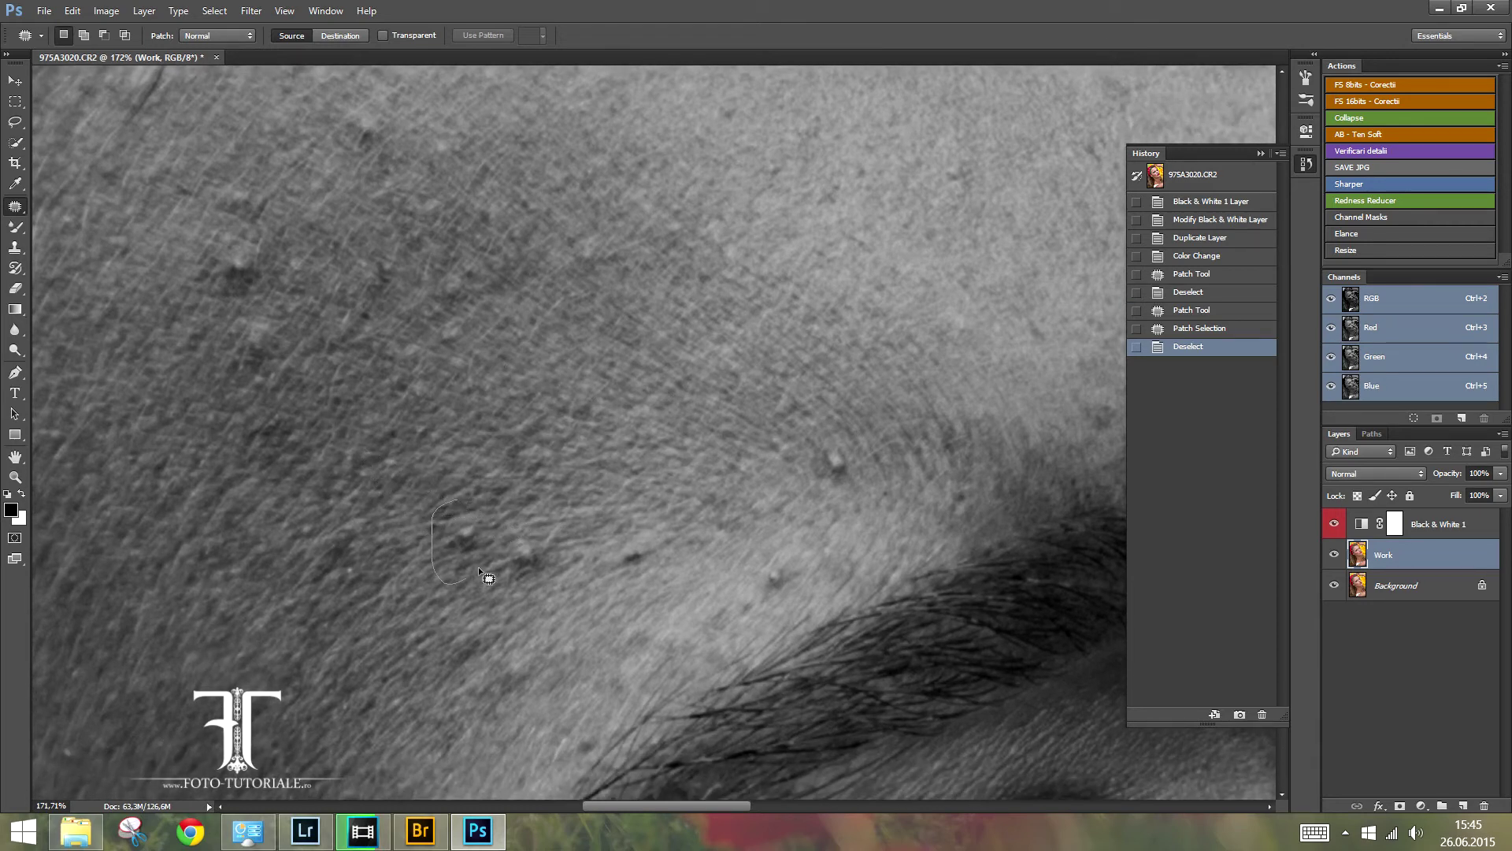
- Cover a blemish near the eyebrow with clean skin from its right
drag(501, 499, 500, 493)
drag(485, 552, 693, 599)
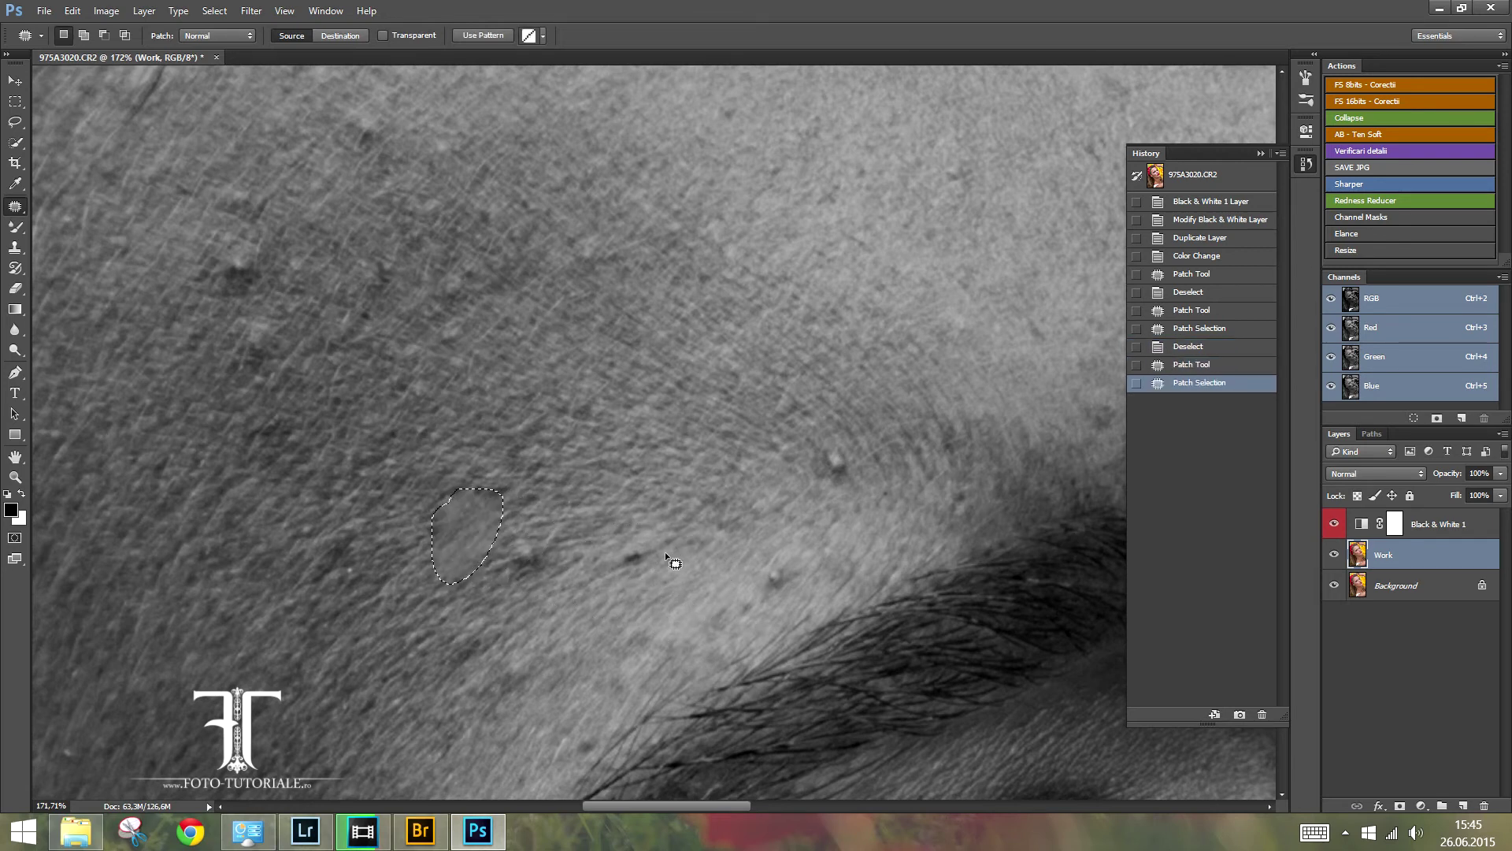
key(ctrl+d)
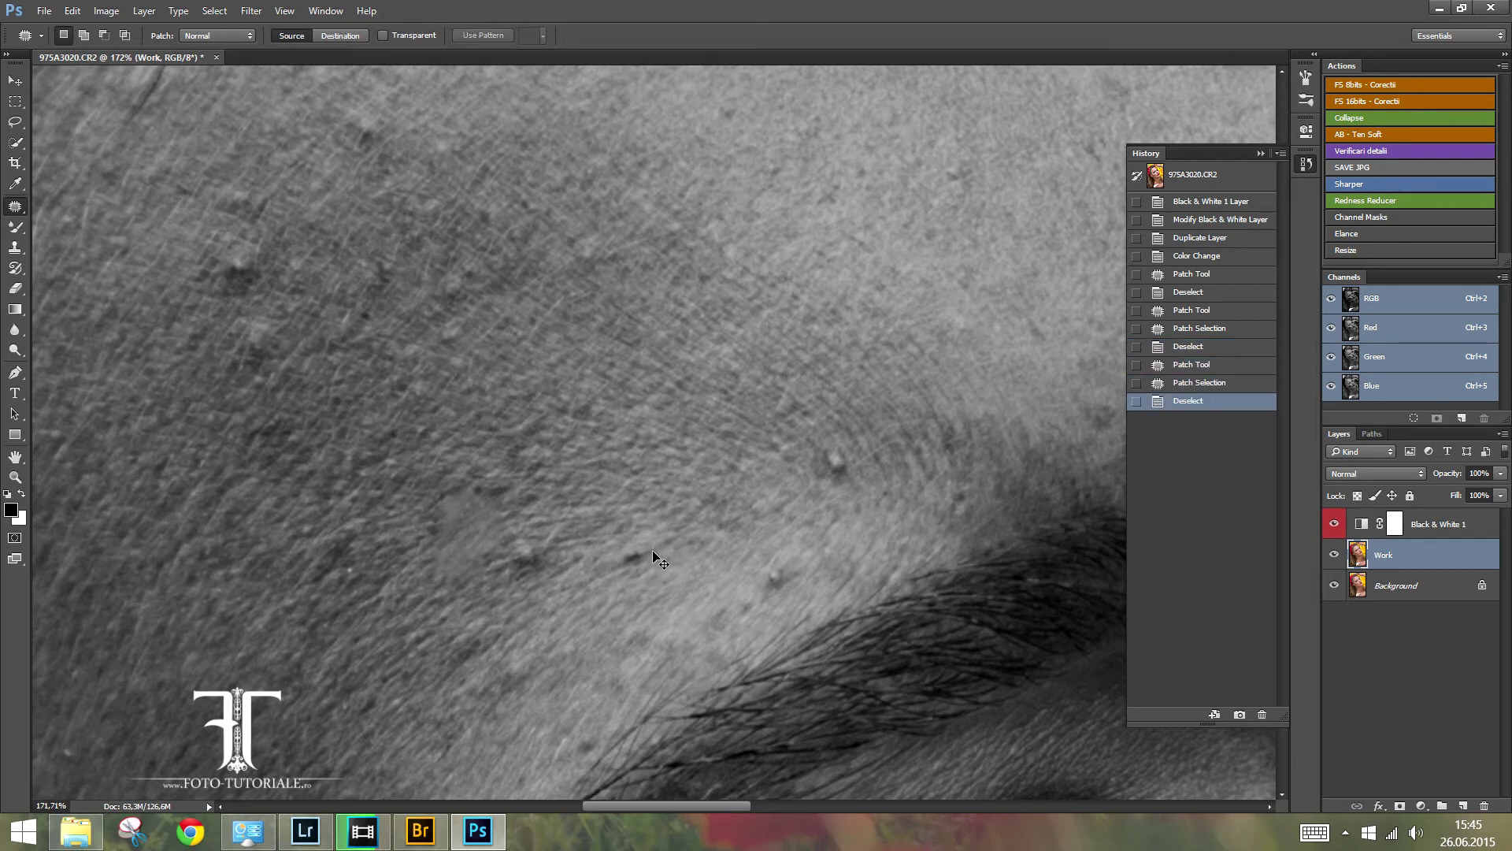
key(ctrl+z)
- Patch another forehead blemish, then revert history to the first Patch Tool state
mouse_move(477, 530)
mouse_down()
mouse_move(685, 253)
mouse_move(651, 334)
mouse_move(750, 243)
mouse_up()
drag(662, 267, 319, 621)
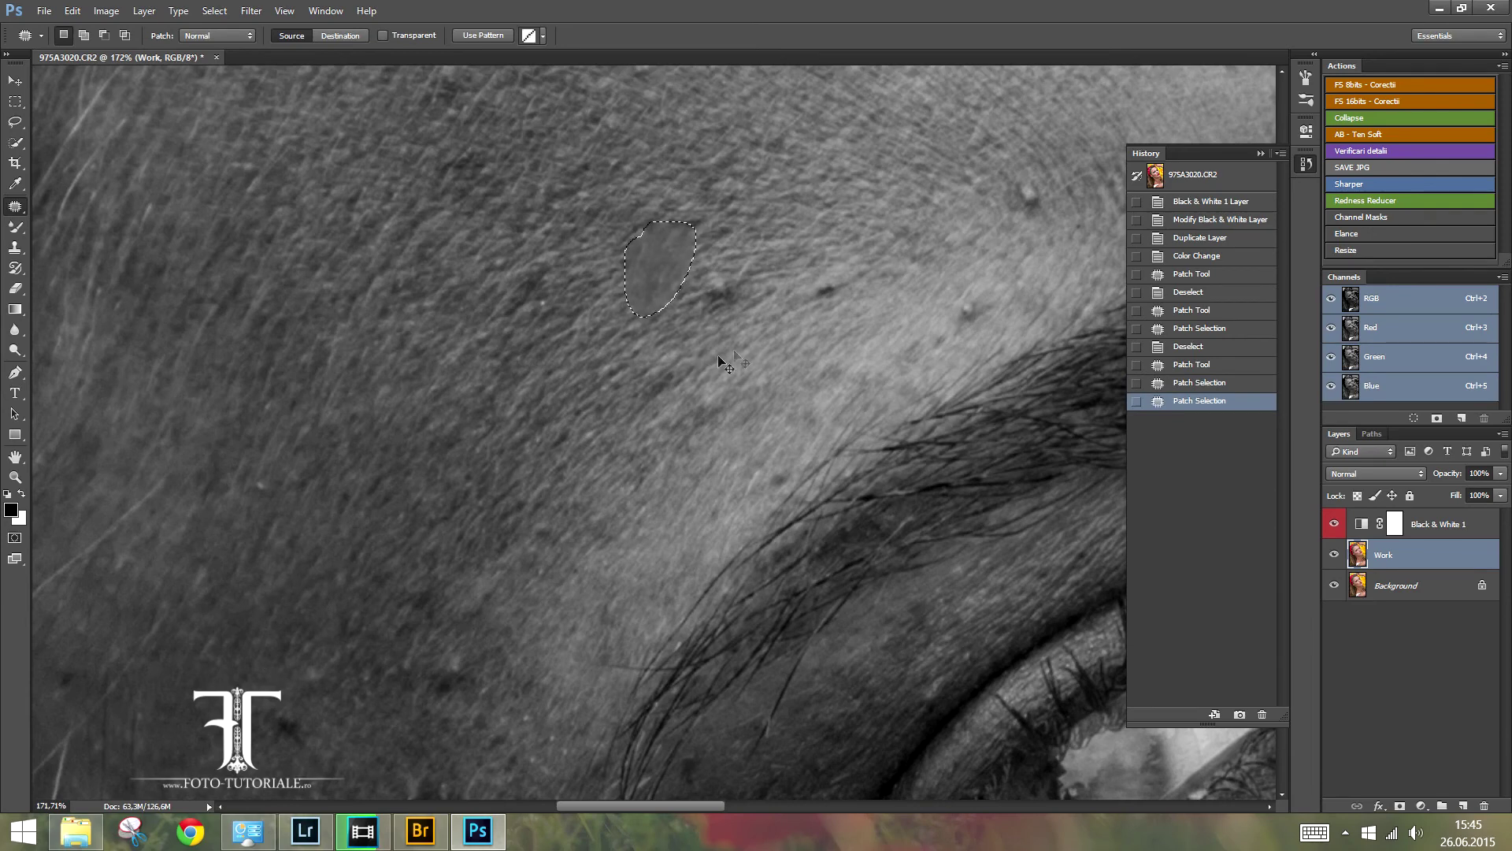
key(ctrl+d)
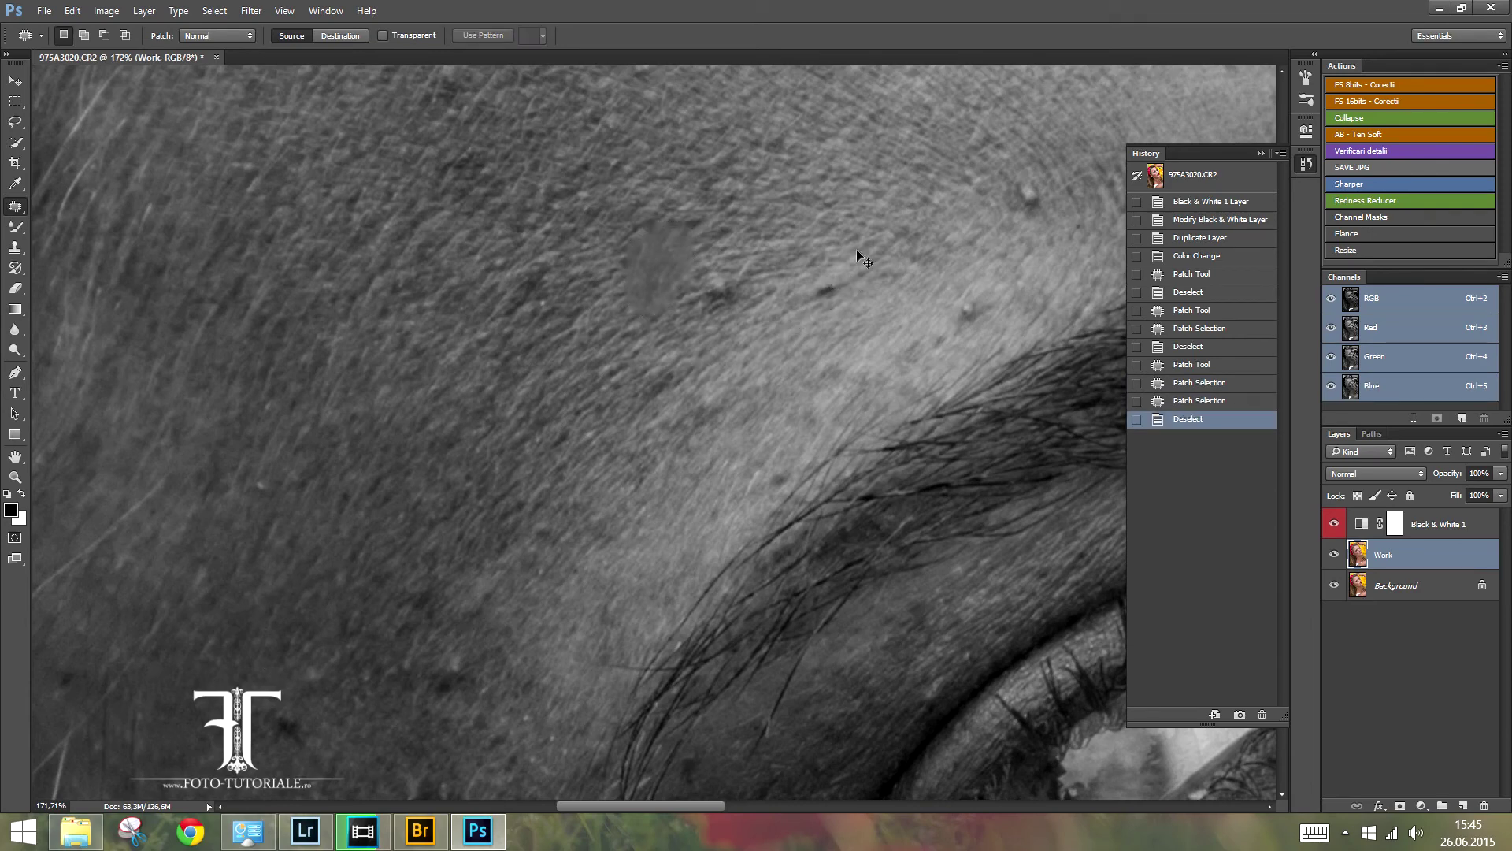
key(ctrl+z)
key(ctrl+z)
drag(817, 182, 777, 357)
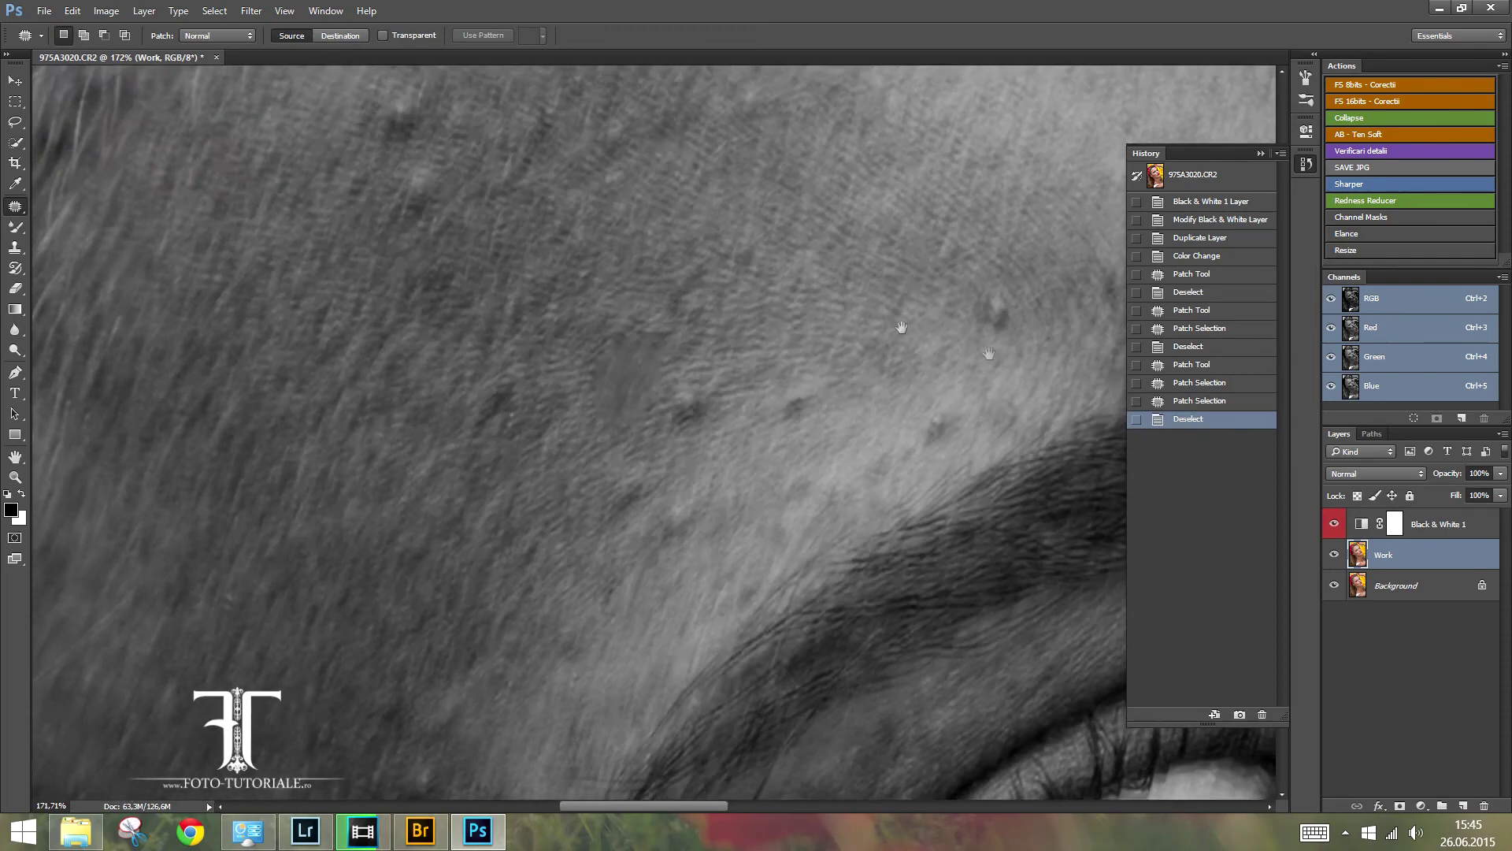
click(1210, 256)
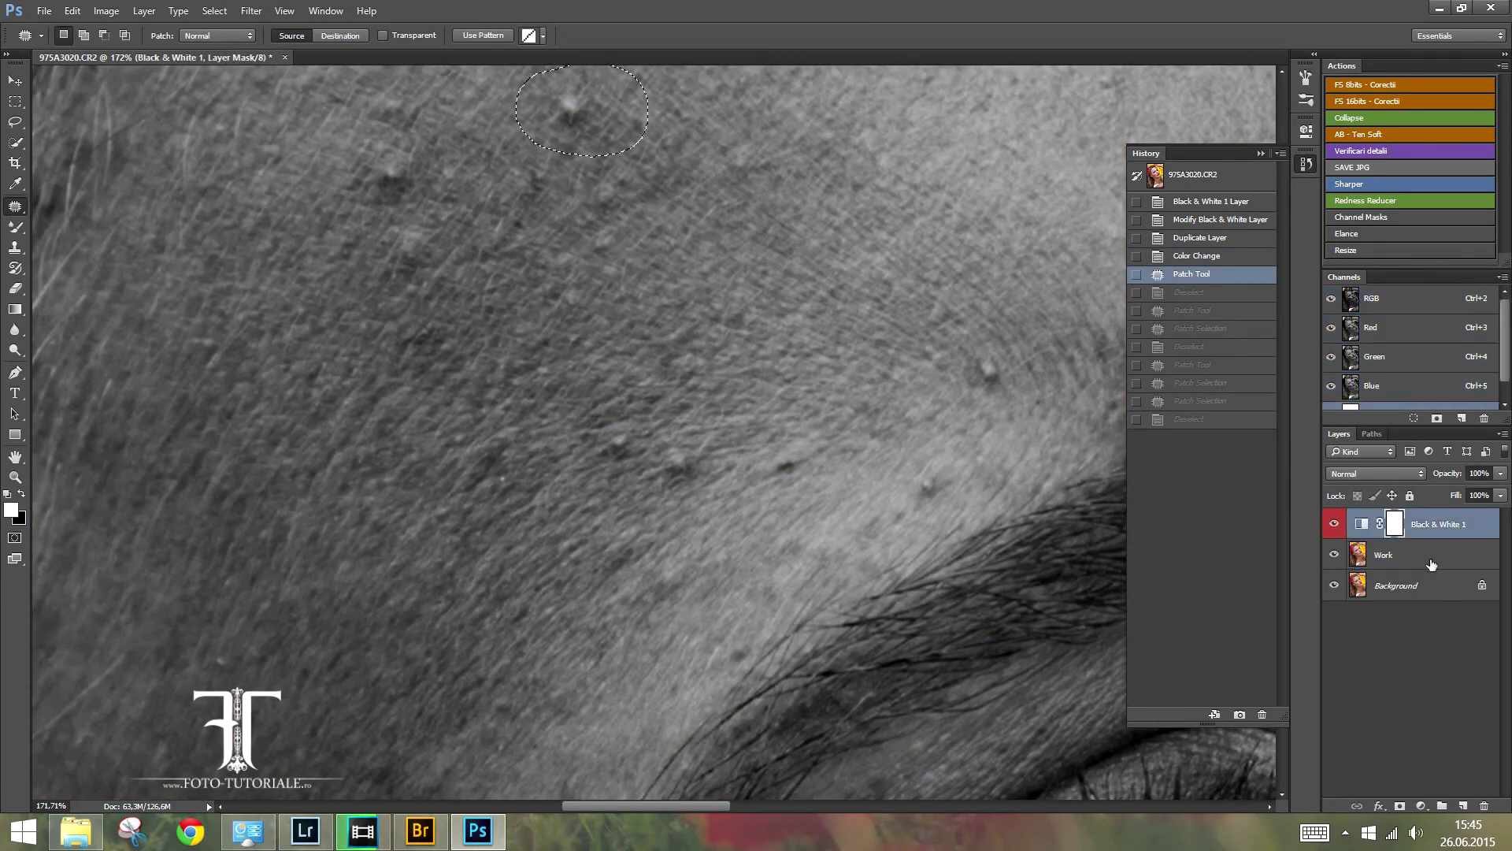
- On the Work layer, patch five forehead blemishes with nearby clean skin and deselect
drag(669, 264, 641, 415)
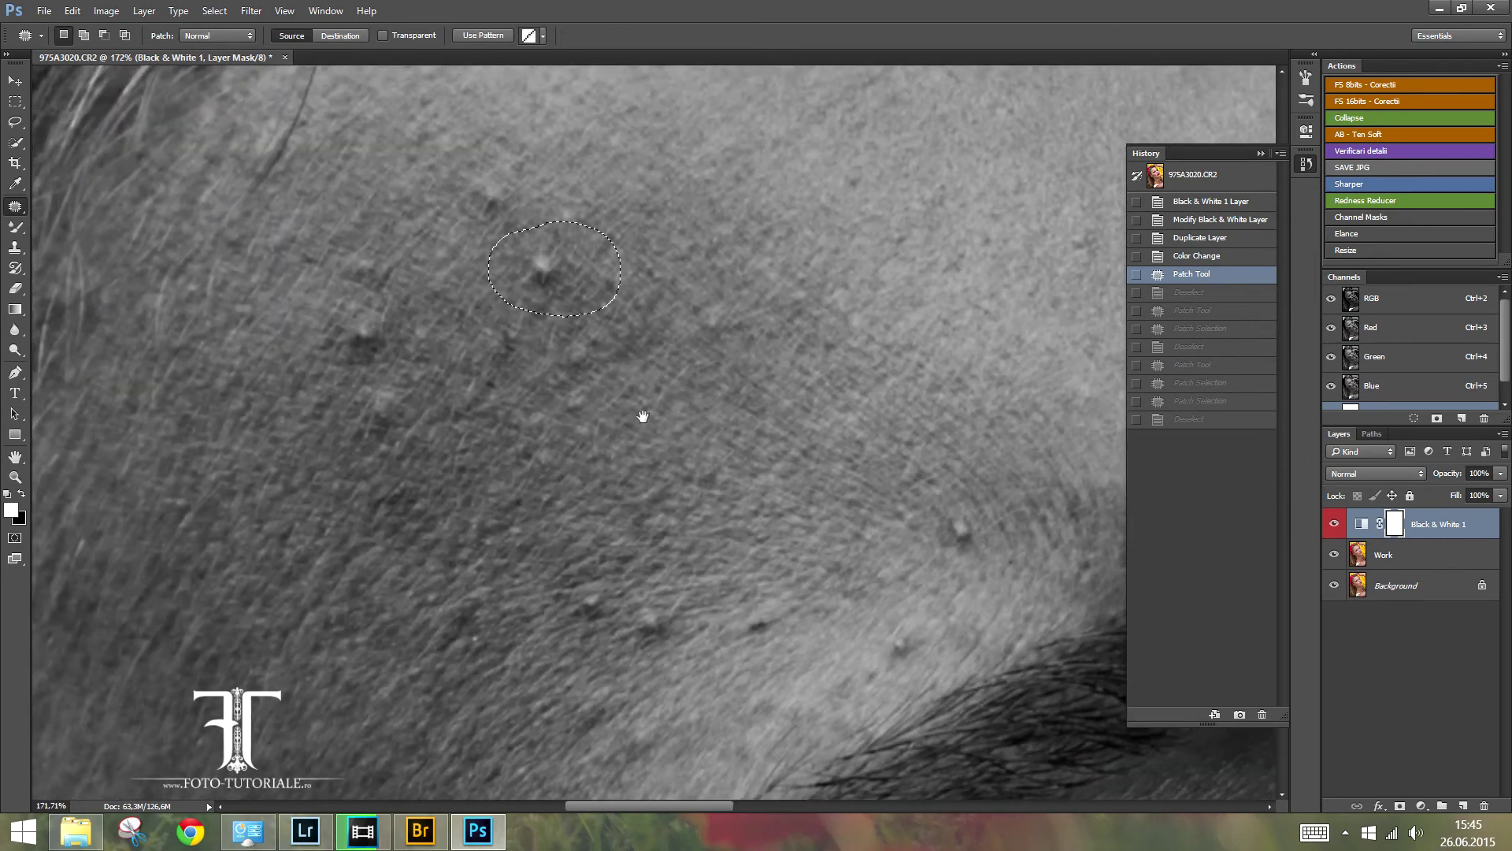
click(1384, 555)
drag(550, 315, 498, 479)
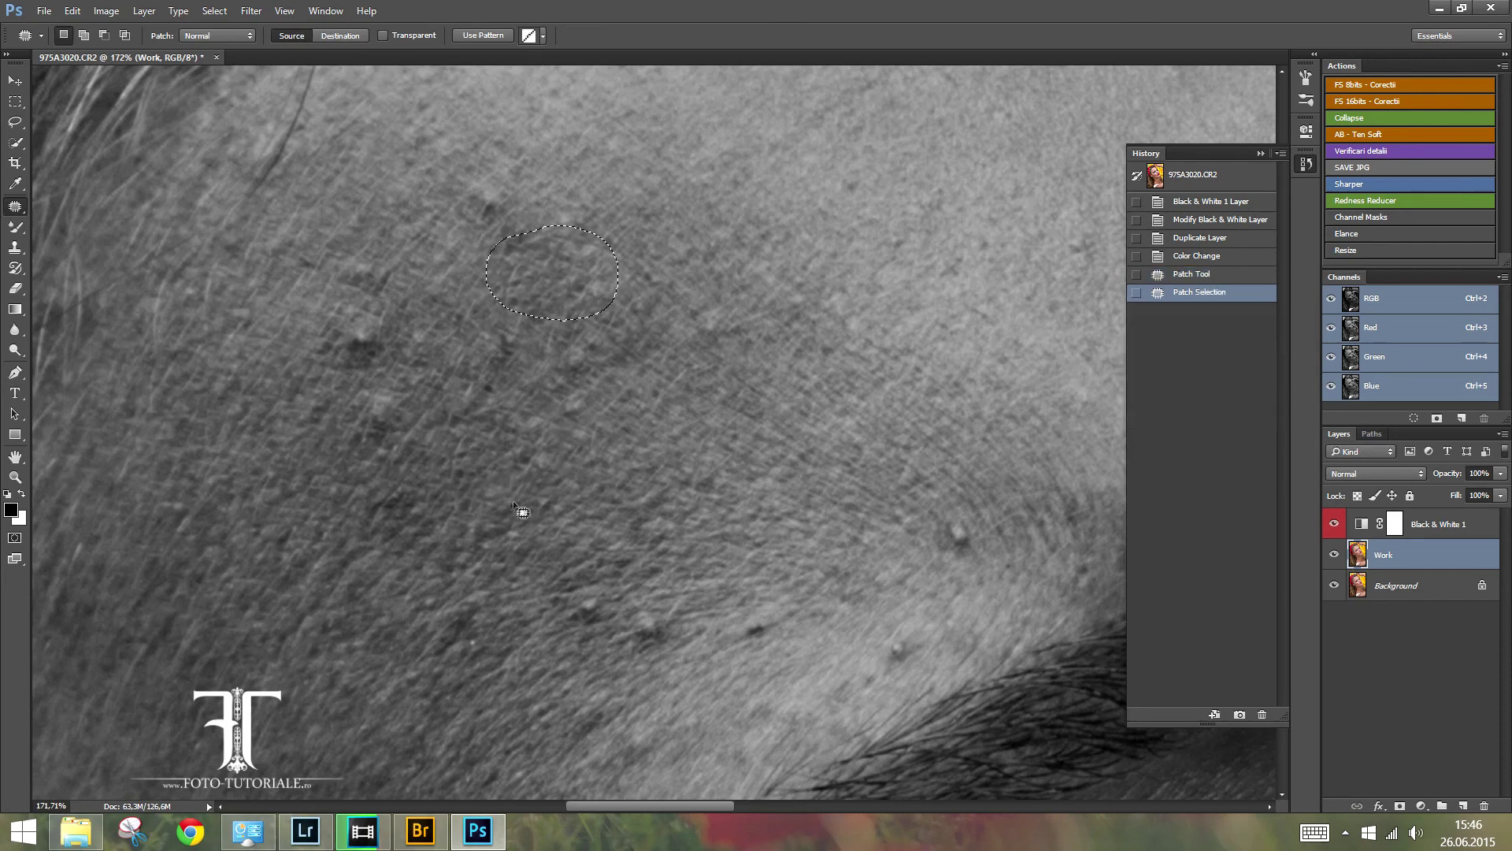
scroll(675, 388, left, 2)
mouse_move(432, 398)
mouse_down()
mouse_move(386, 520)
mouse_move(408, 522)
mouse_up()
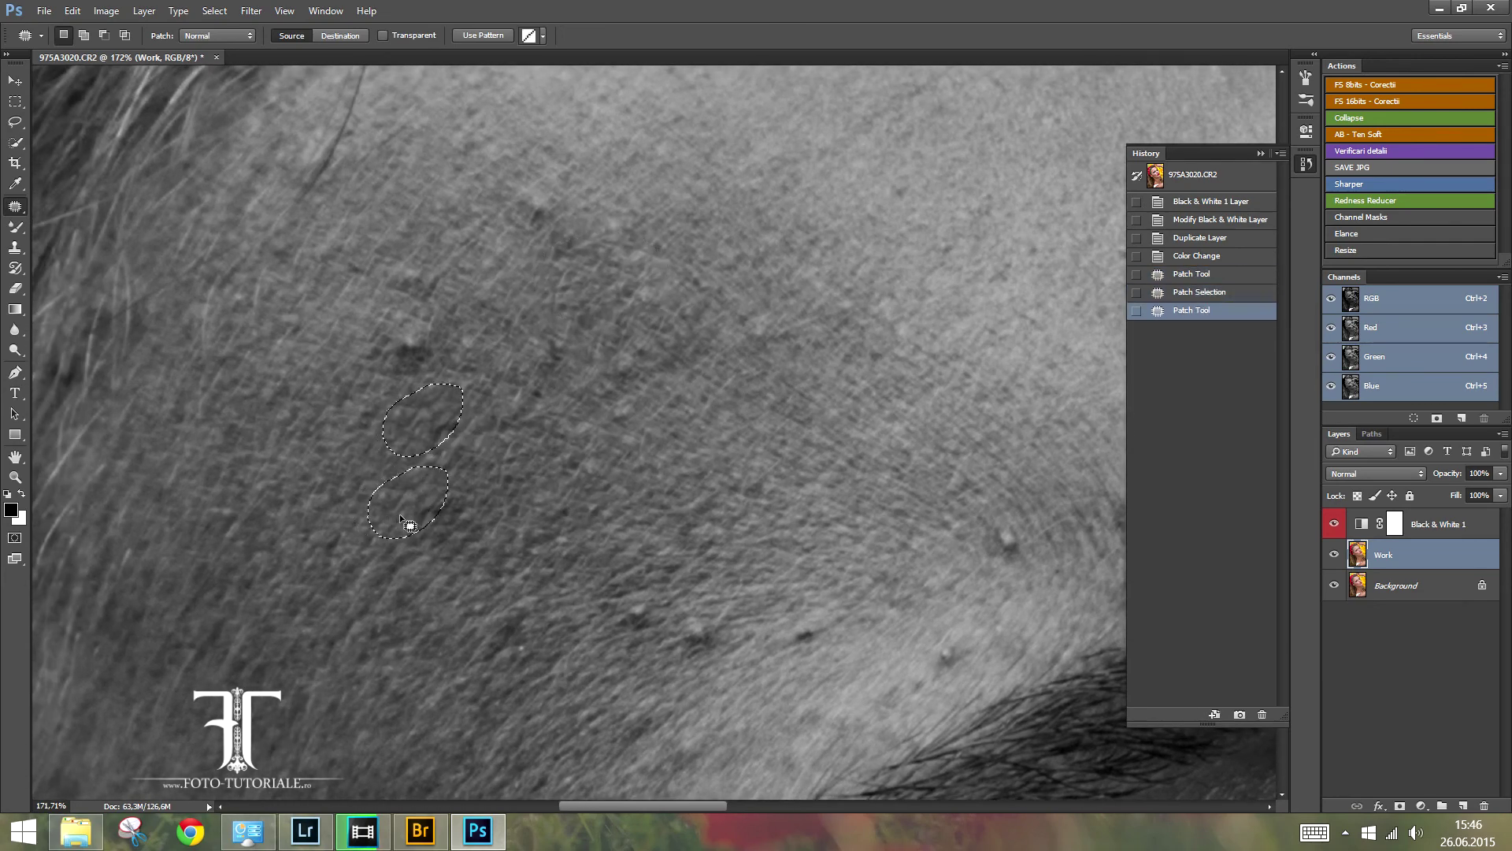
mouse_move(423, 304)
mouse_down()
mouse_move(407, 378)
mouse_move(421, 309)
mouse_move(344, 418)
mouse_up()
mouse_move(425, 251)
mouse_down()
mouse_move(409, 251)
mouse_move(453, 223)
mouse_up()
mouse_move(549, 174)
mouse_down()
mouse_move(508, 230)
mouse_move(580, 175)
mouse_move(529, 271)
mouse_move(551, 277)
mouse_up()
key(ctrl+d)
- Zoom out to the eyebrow and eye and outline the next blemishes to patch
drag(811, 223, 442, 312)
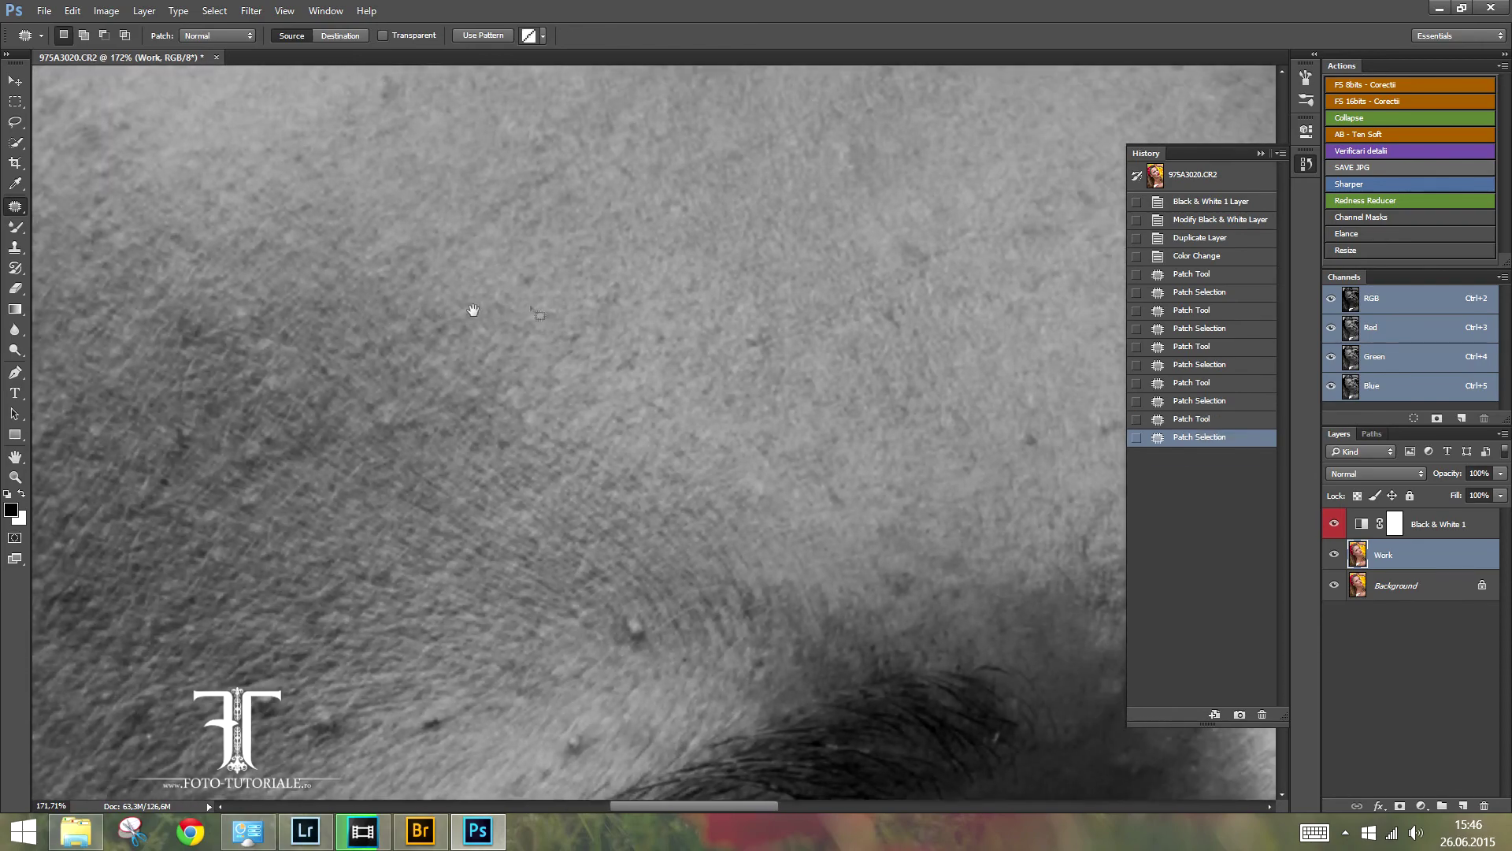
key(z)
mouse_move(802, 389)
mouse_down()
mouse_move(707, 357)
mouse_move(756, 357)
mouse_up()
key(j)
mouse_move(745, 415)
mouse_down()
mouse_move(765, 438)
mouse_move(687, 429)
mouse_move(495, 317)
mouse_move(642, 405)
mouse_move(735, 311)
mouse_move(704, 260)
mouse_move(689, 321)
mouse_move(621, 419)
mouse_move(615, 314)
mouse_move(646, 152)
mouse_up()
mouse_move(764, 317)
mouse_down()
mouse_move(758, 400)
mouse_move(771, 308)
mouse_up()
- Patch two dark spots on the shadowed skin with smoother clean skin nearby
drag(781, 374, 825, 500)
key(ctrl+d)
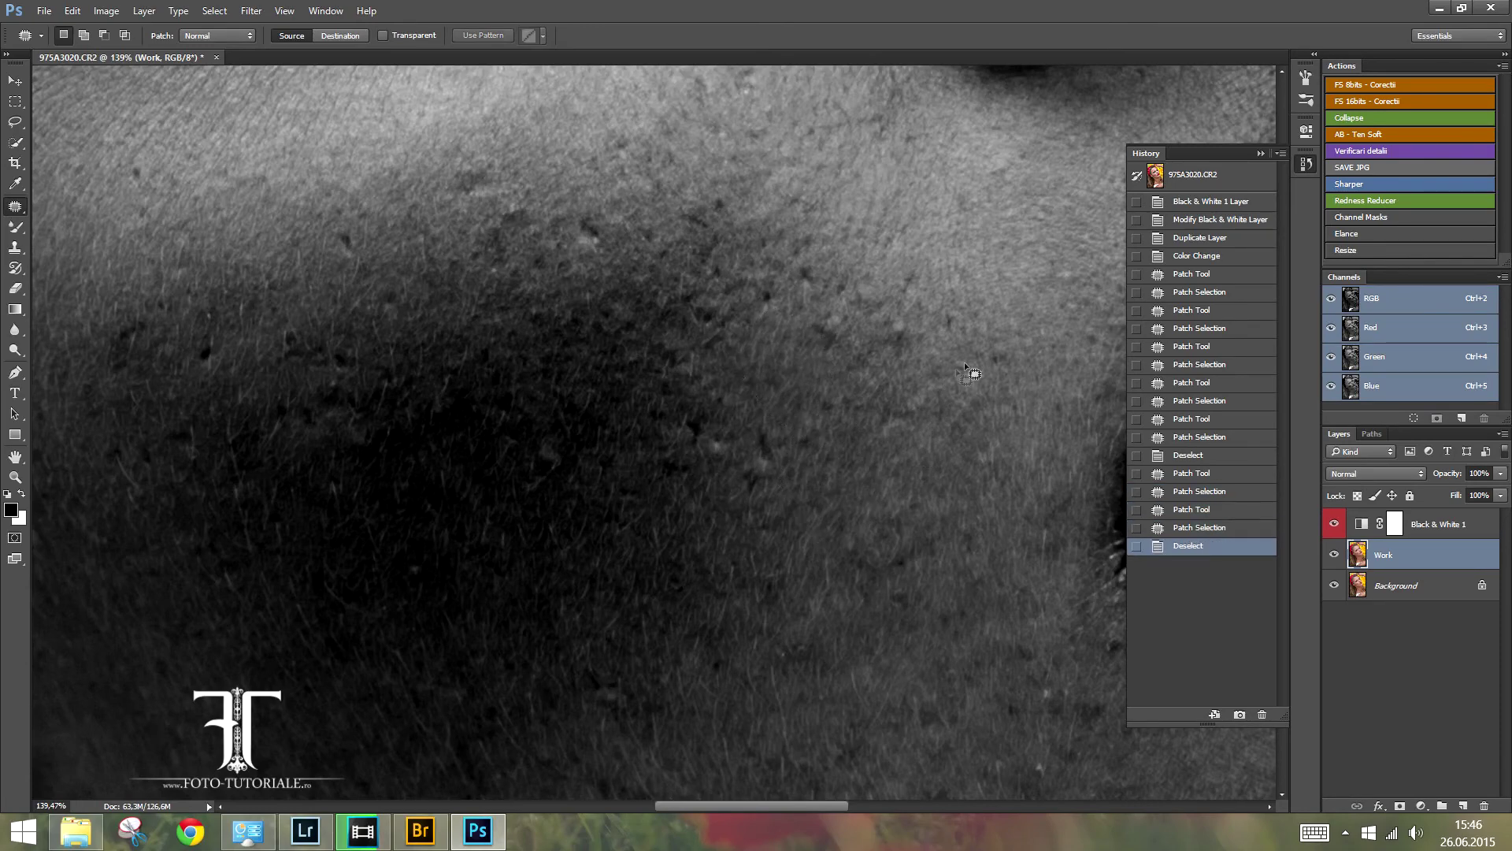
mouse_move(946, 451)
mouse_down()
mouse_move(861, 243)
mouse_move(816, 291)
mouse_move(841, 297)
mouse_move(786, 347)
mouse_up()
drag(894, 311, 906, 217)
mouse_move(1047, 291)
mouse_down()
mouse_move(892, 254)
mouse_move(859, 315)
mouse_up()
key(ctrl+minus)
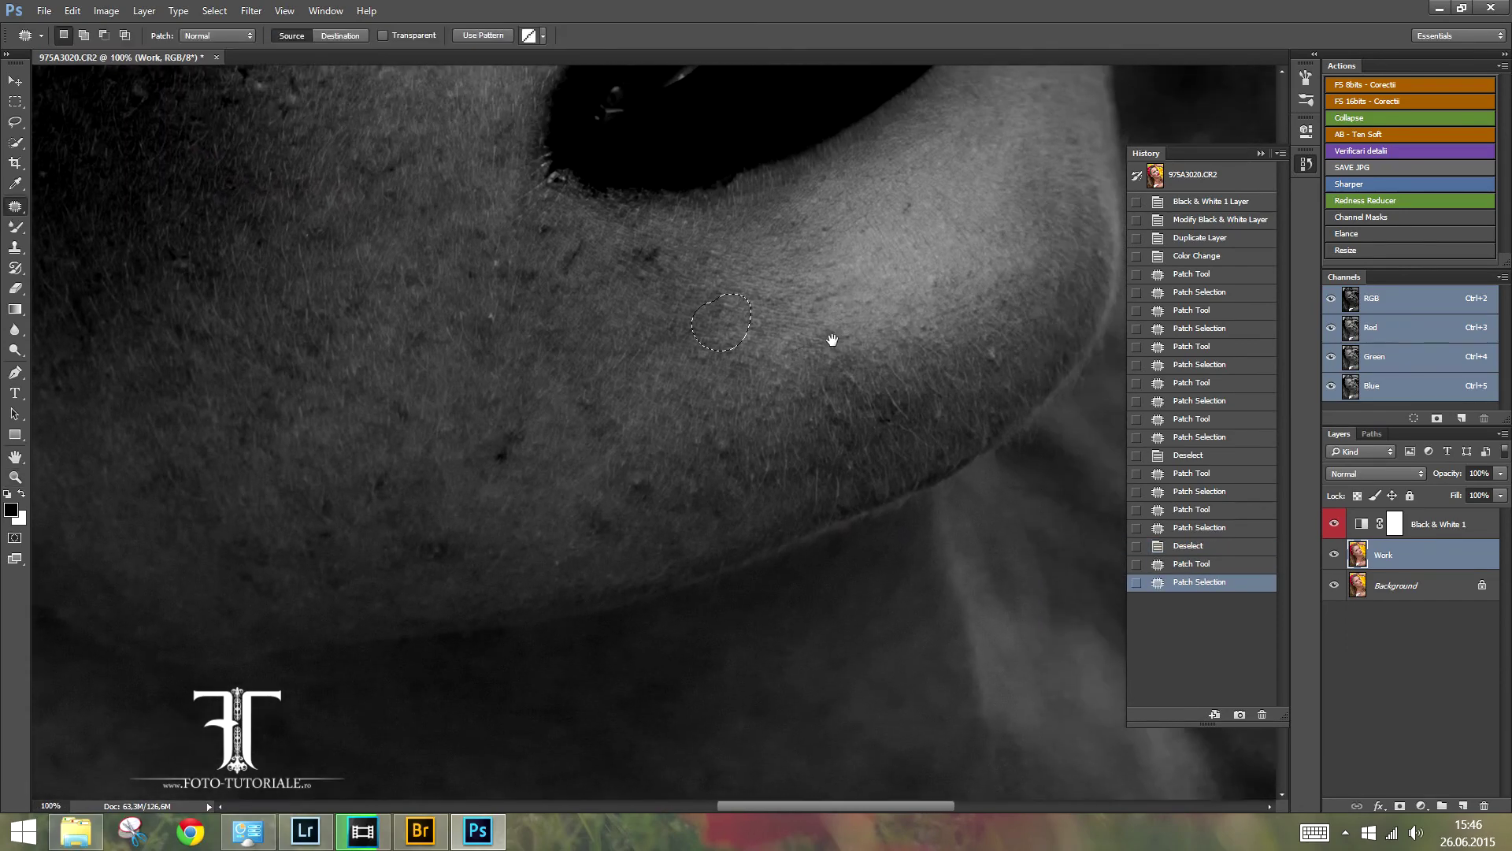
- Patch one more spot, then zoom to the left eyebrow at 104% and outline a blemish
drag(743, 338, 821, 399)
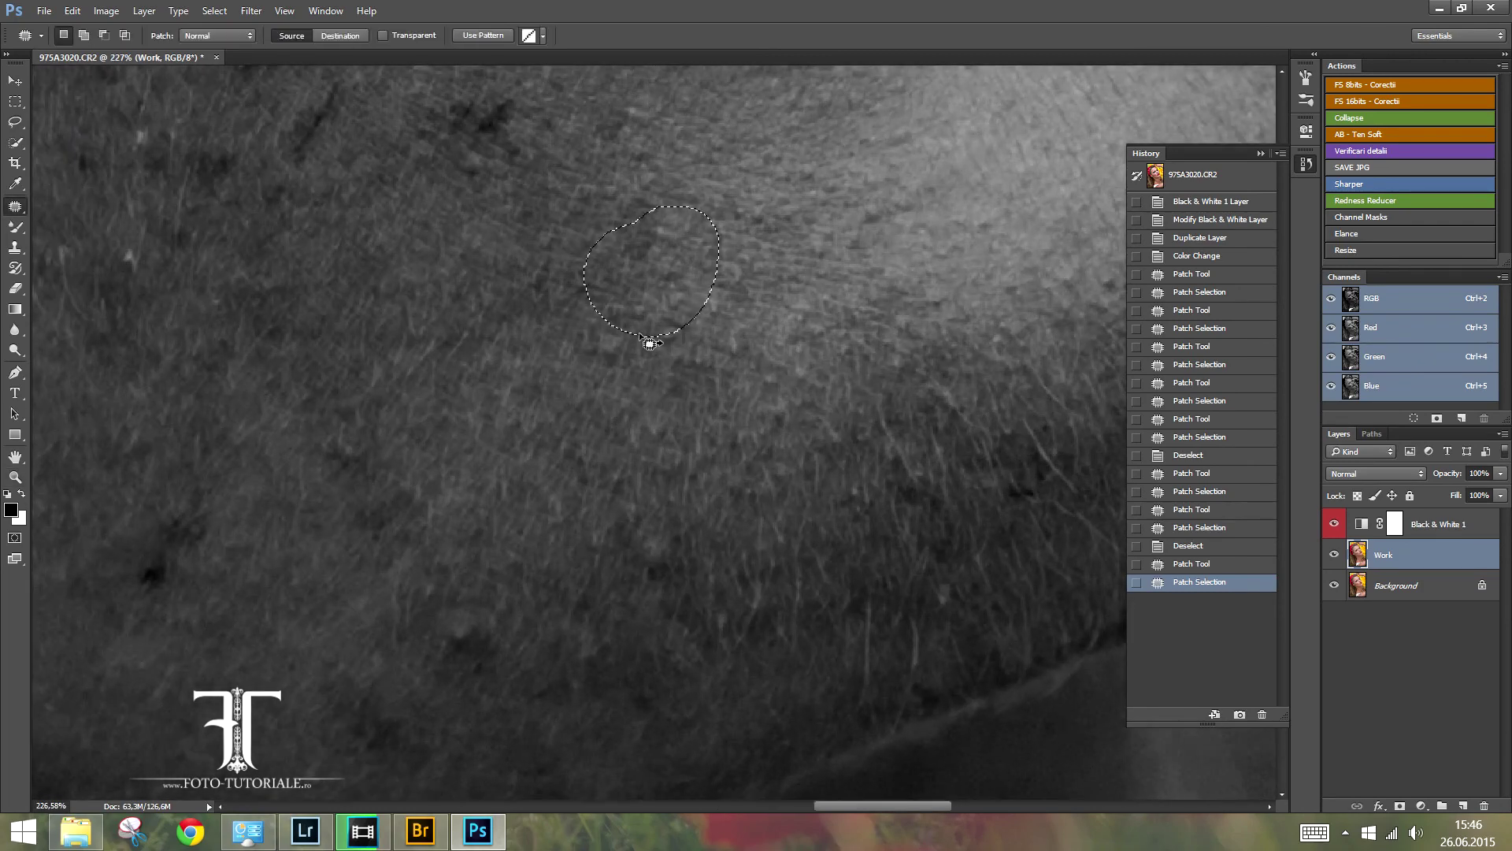
key(ctrl+d)
drag(623, 308, 627, 305)
mouse_move(610, 358)
mouse_down()
mouse_move(514, 269)
mouse_move(532, 280)
mouse_up()
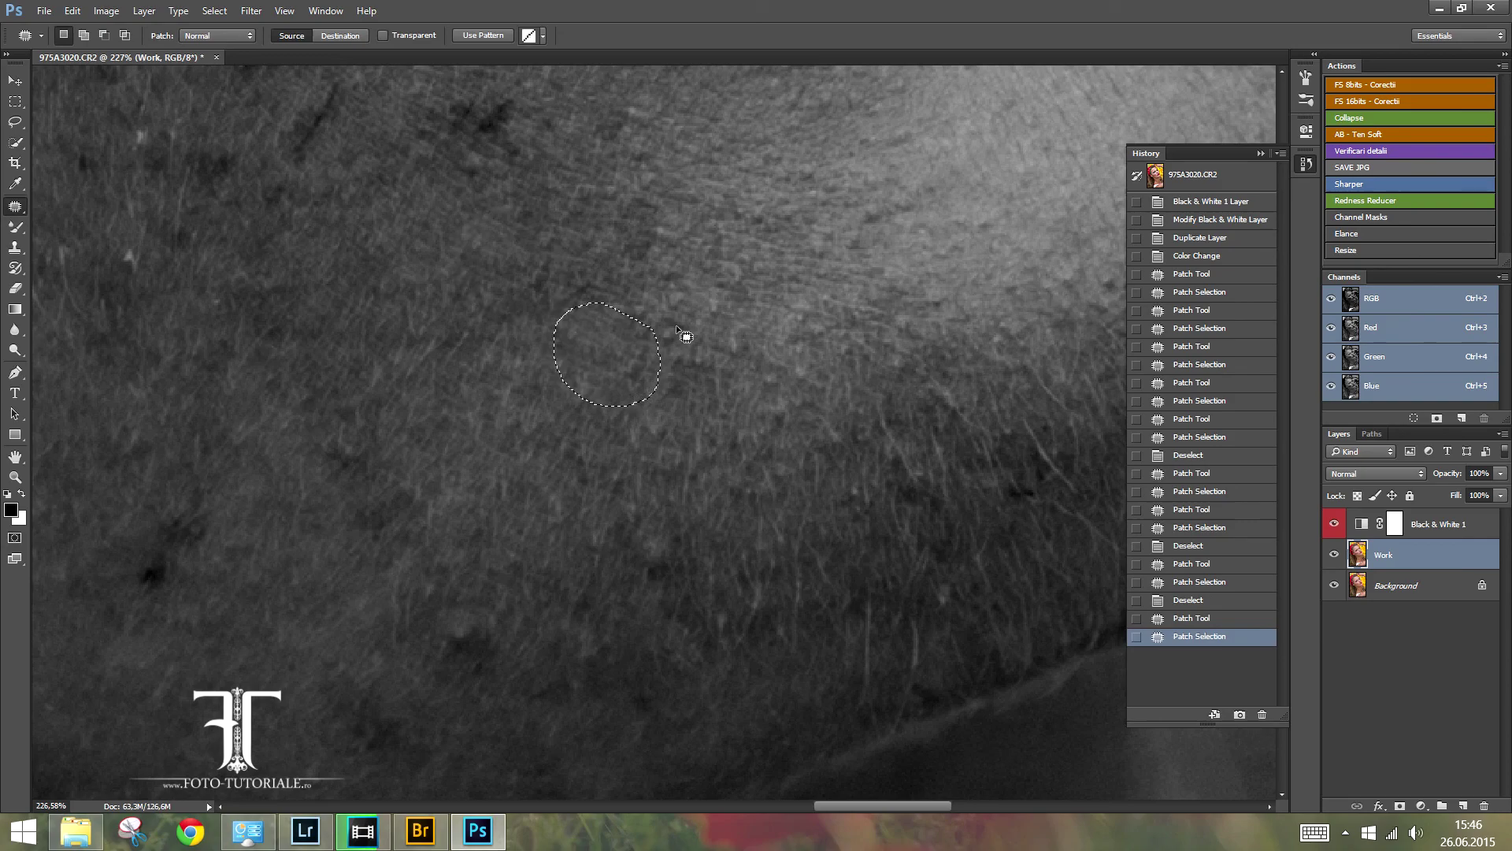
mouse_move(821, 382)
mouse_down()
mouse_move(430, 240)
mouse_move(601, 381)
mouse_up()
mouse_move(533, 246)
mouse_down()
mouse_move(574, 351)
mouse_move(398, 229)
mouse_move(421, 256)
mouse_move(472, 260)
mouse_up()
drag(429, 346, 441, 402)
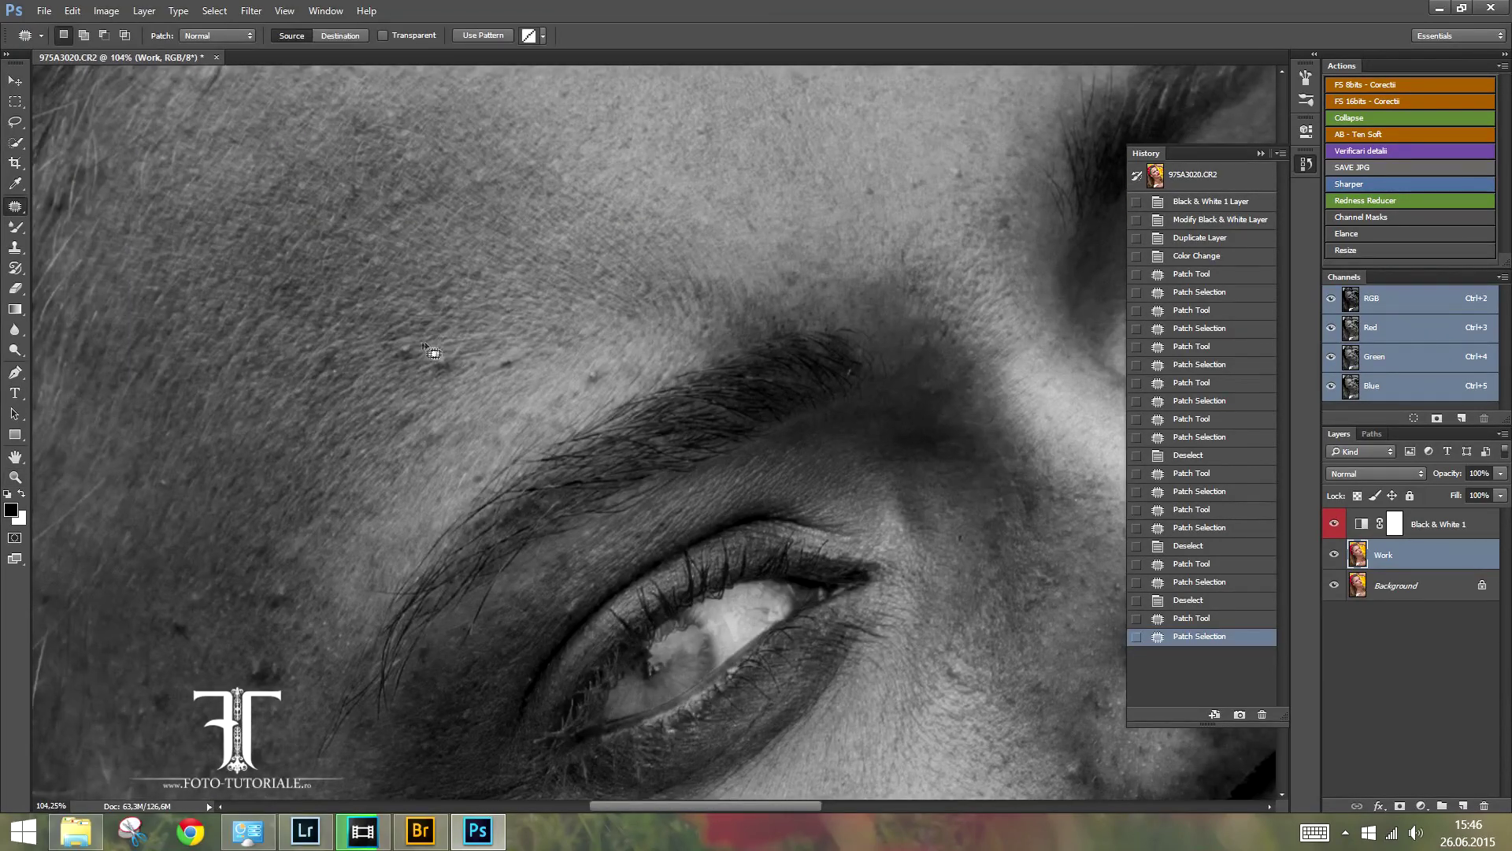
drag(454, 344, 445, 346)
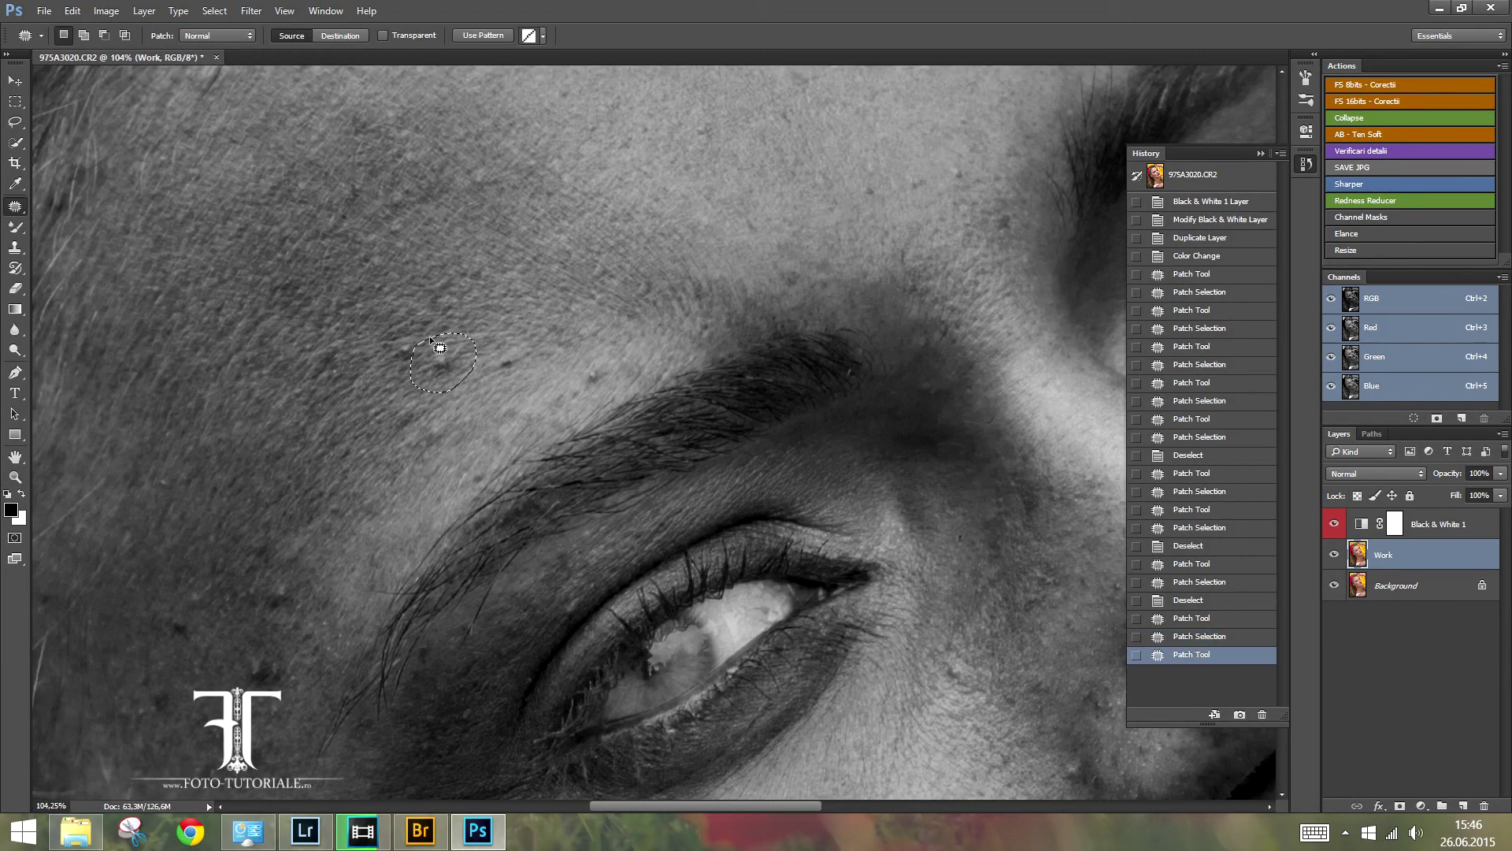